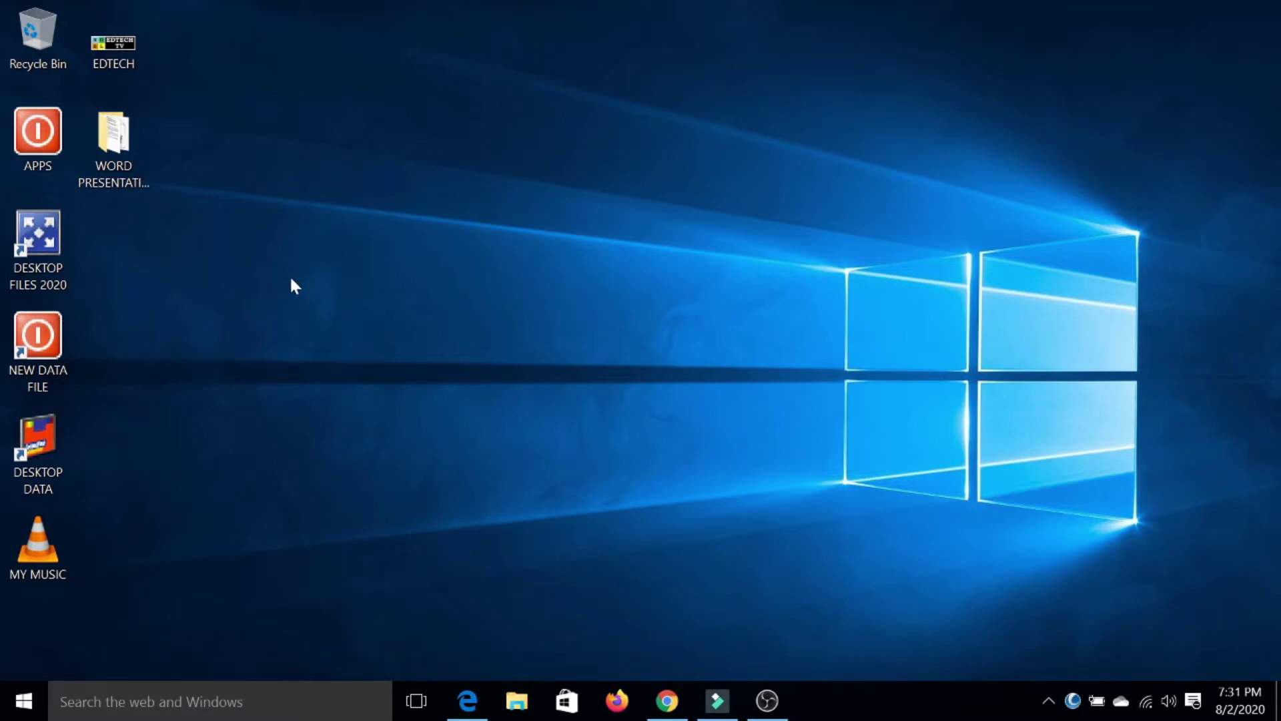
Open the WORD PRESENTATION folder, restore its window to a smaller size, and move it right
{"action": "double_click", "coordinate": [139, 141]}
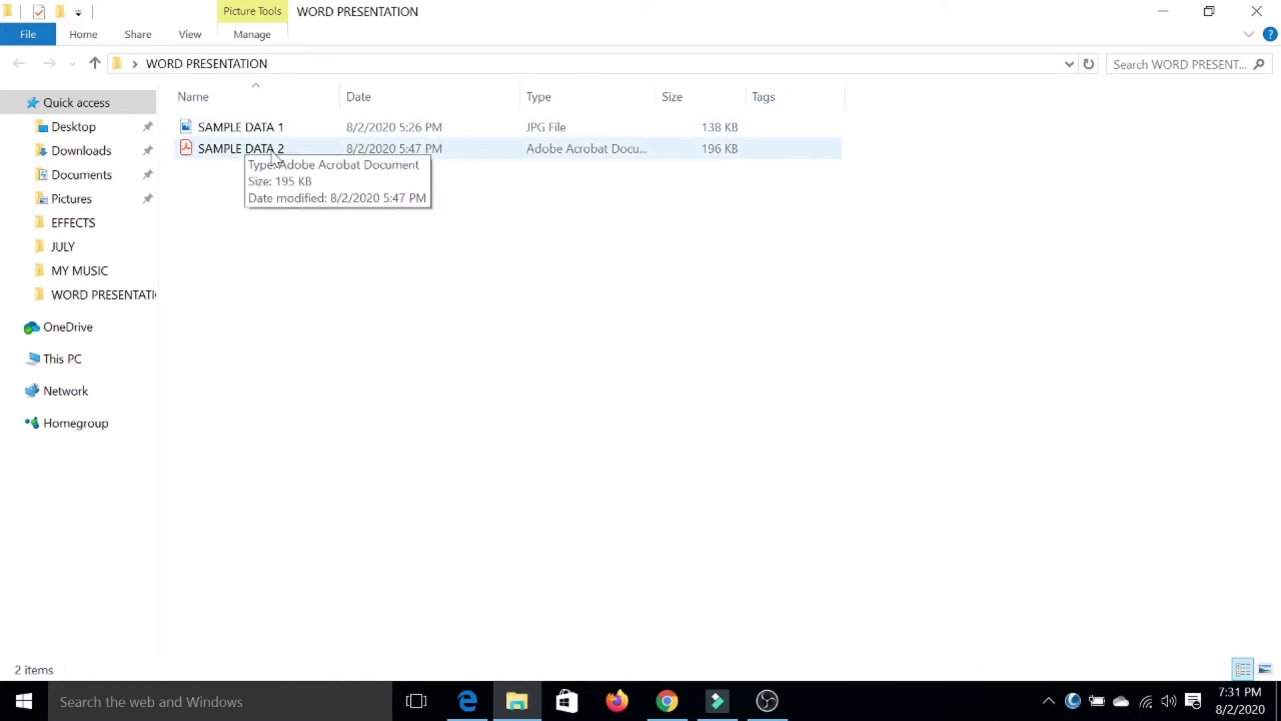
{"action": "left_click", "coordinate": [1207, 10]}
{"action": "left_click_drag", "start_coordinate": [586, 63], "coordinate": [723, 66]}
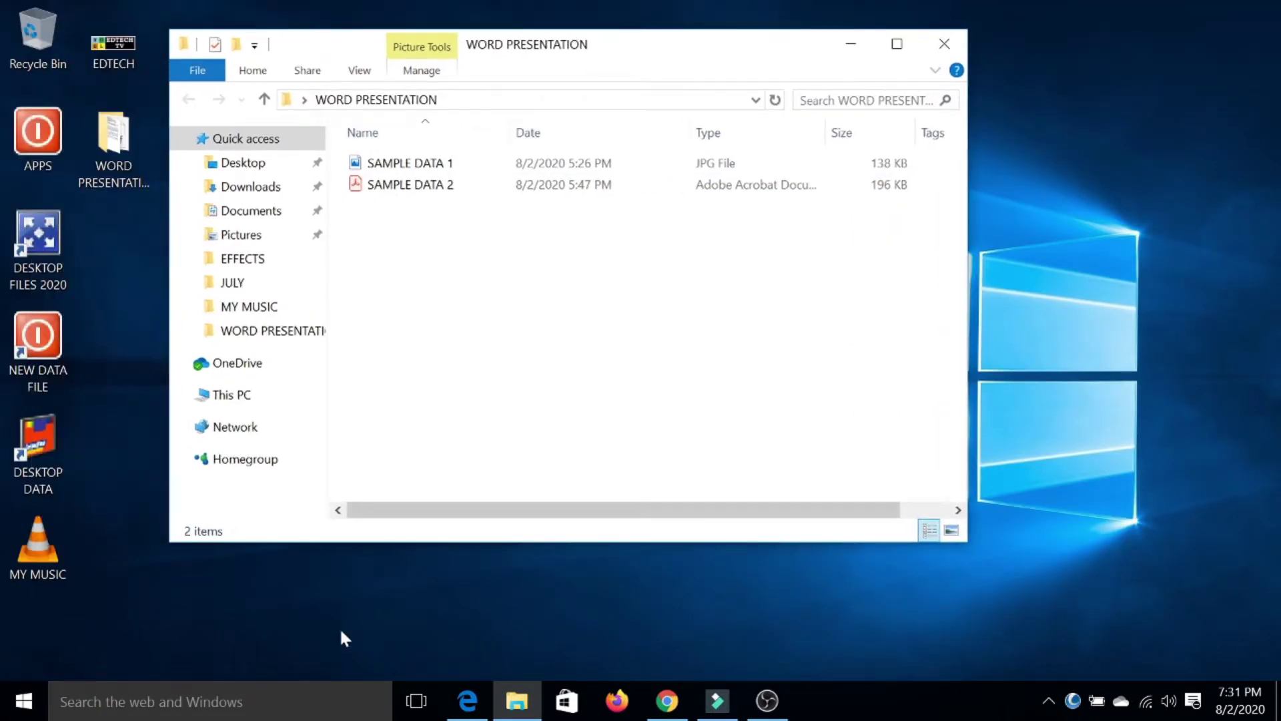
Start Word with a blank Document1, minimize it, then restore it from the taskbar
{"action": "left_click", "coordinate": [24, 701]}
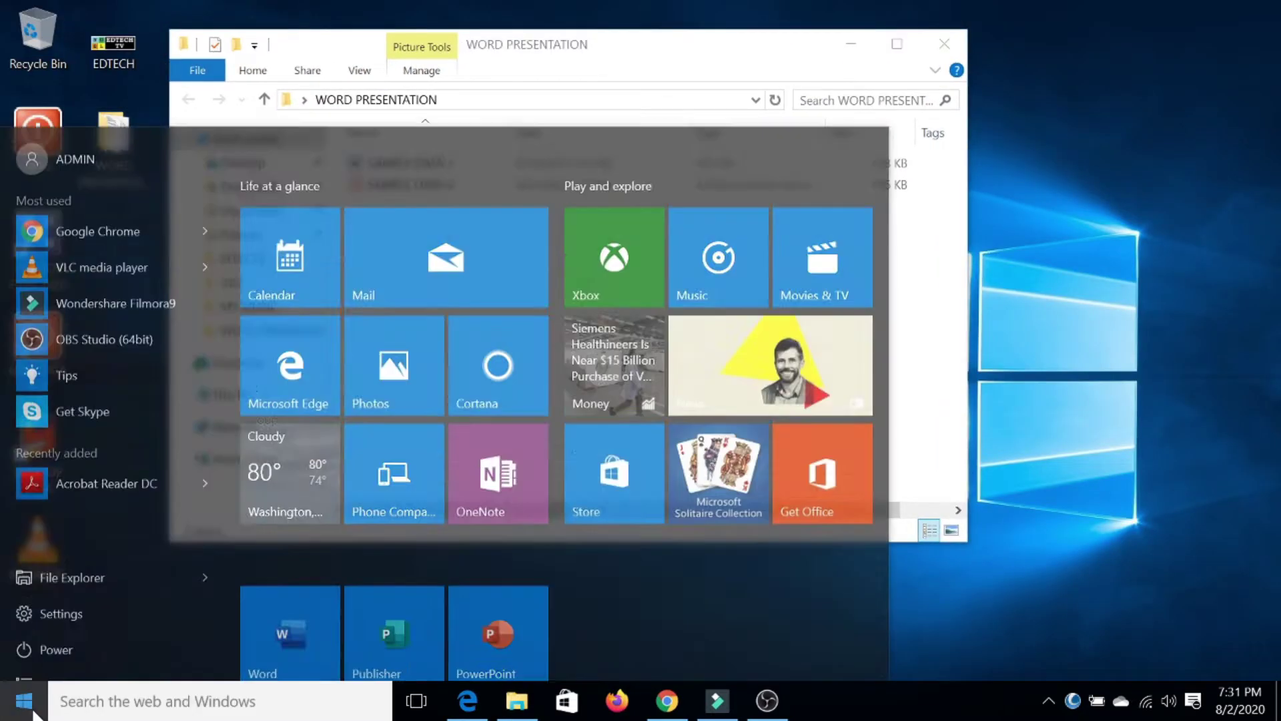
{"action": "left_click", "coordinate": [319, 589]}
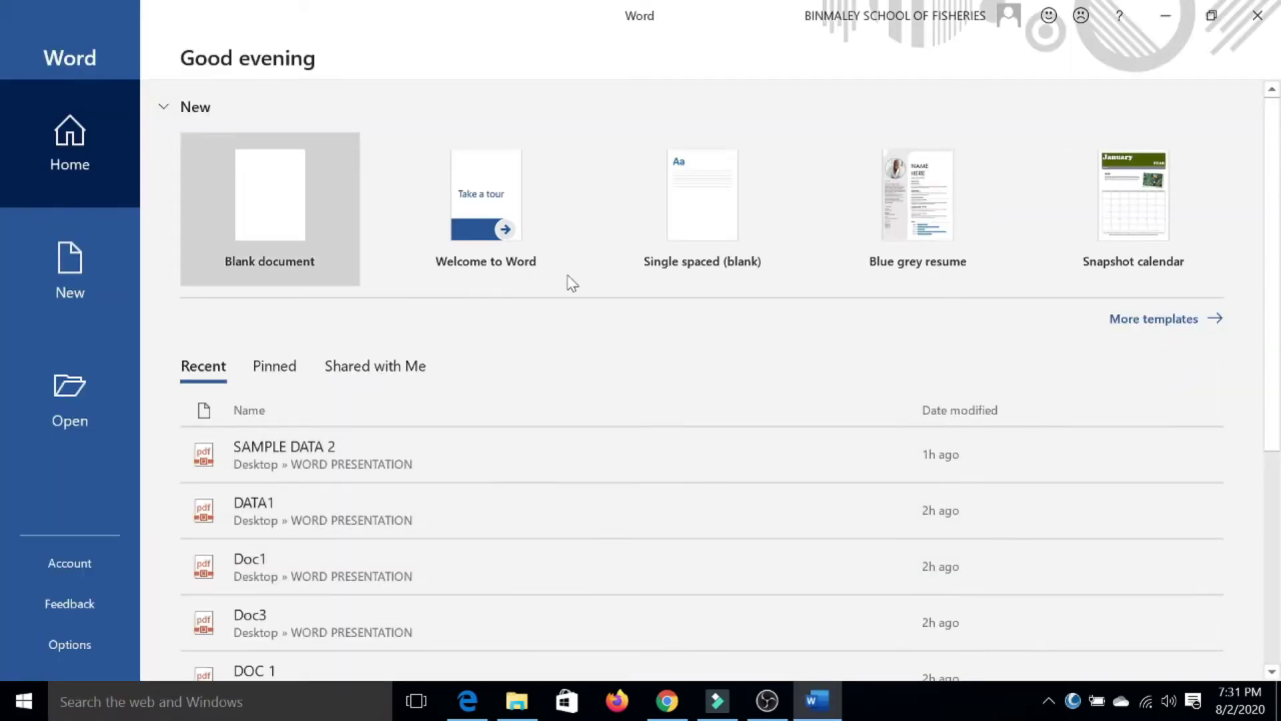
{"action": "left_click", "coordinate": [223, 212]}
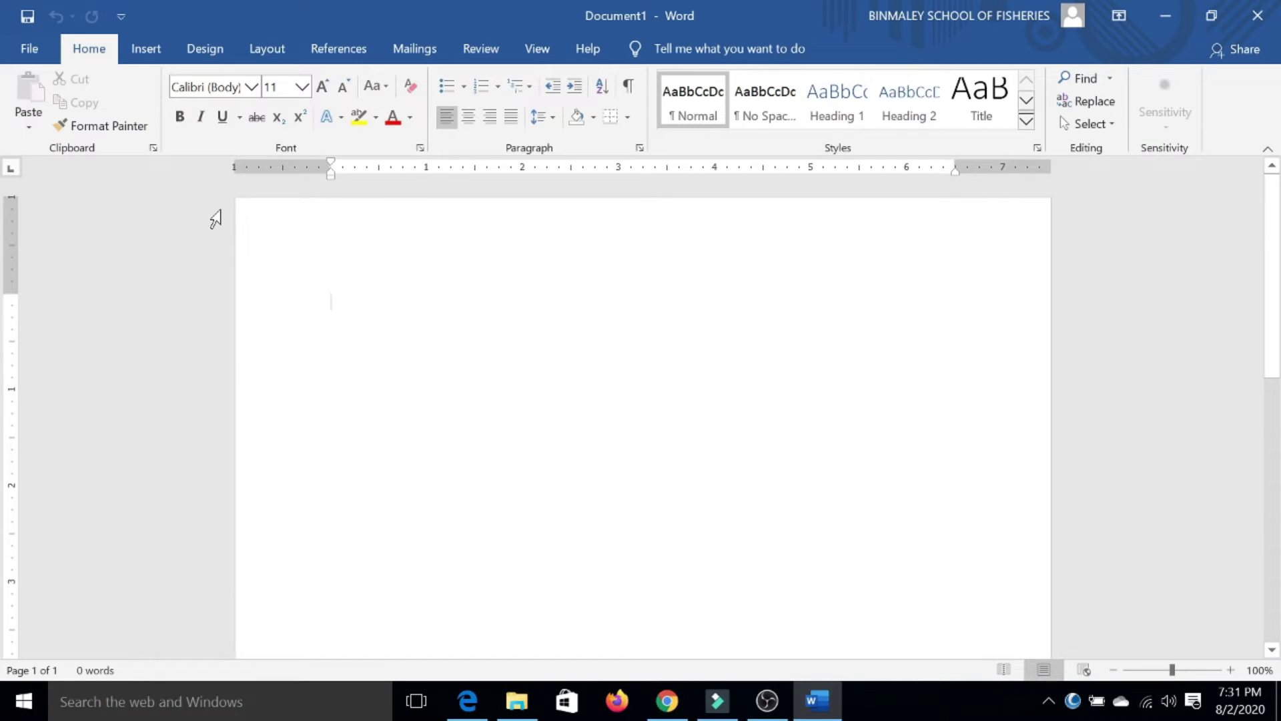
{"action": "left_click", "coordinate": [1147, 20]}
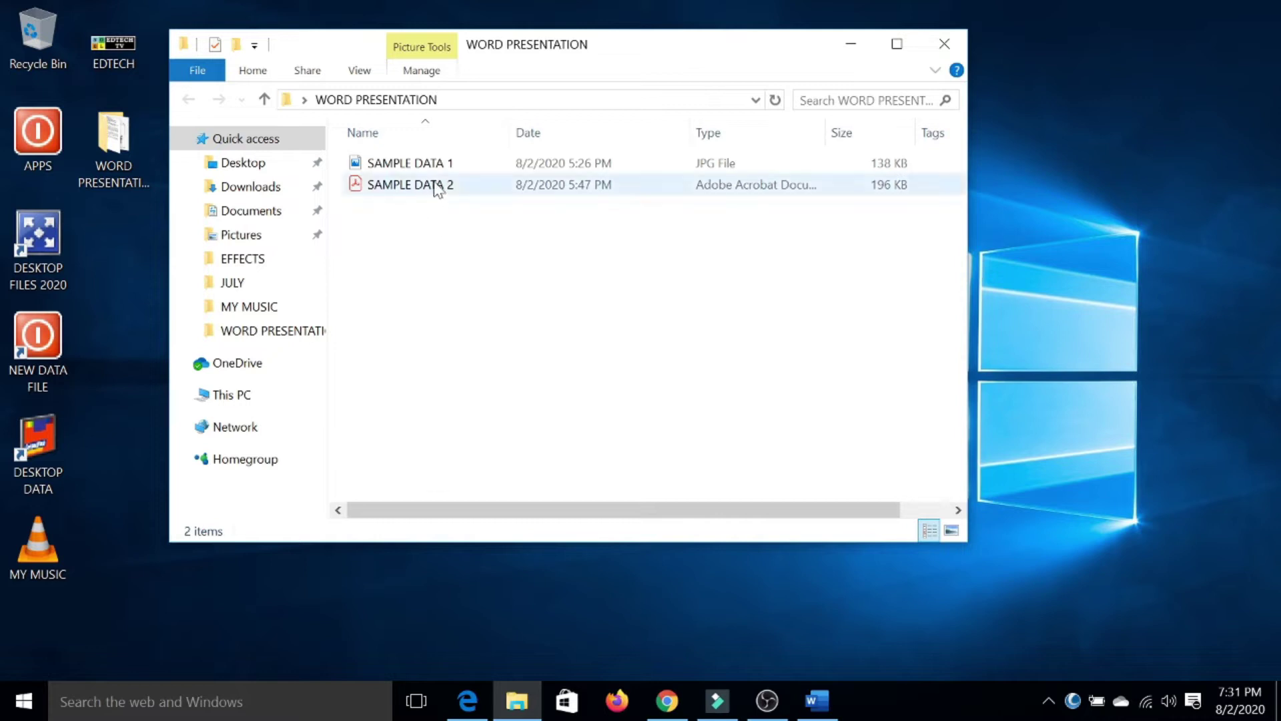
{"action": "mouse_move", "coordinate": [411, 184]}
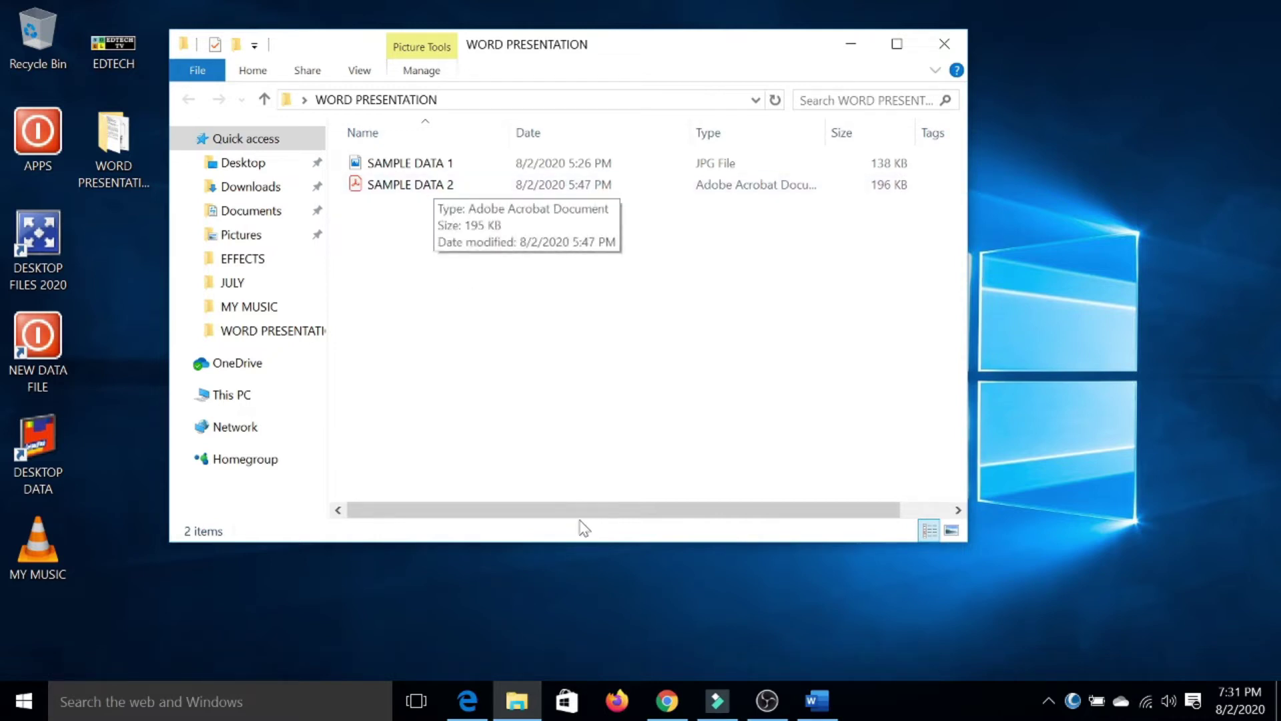
{"action": "left_click", "coordinate": [817, 701]}
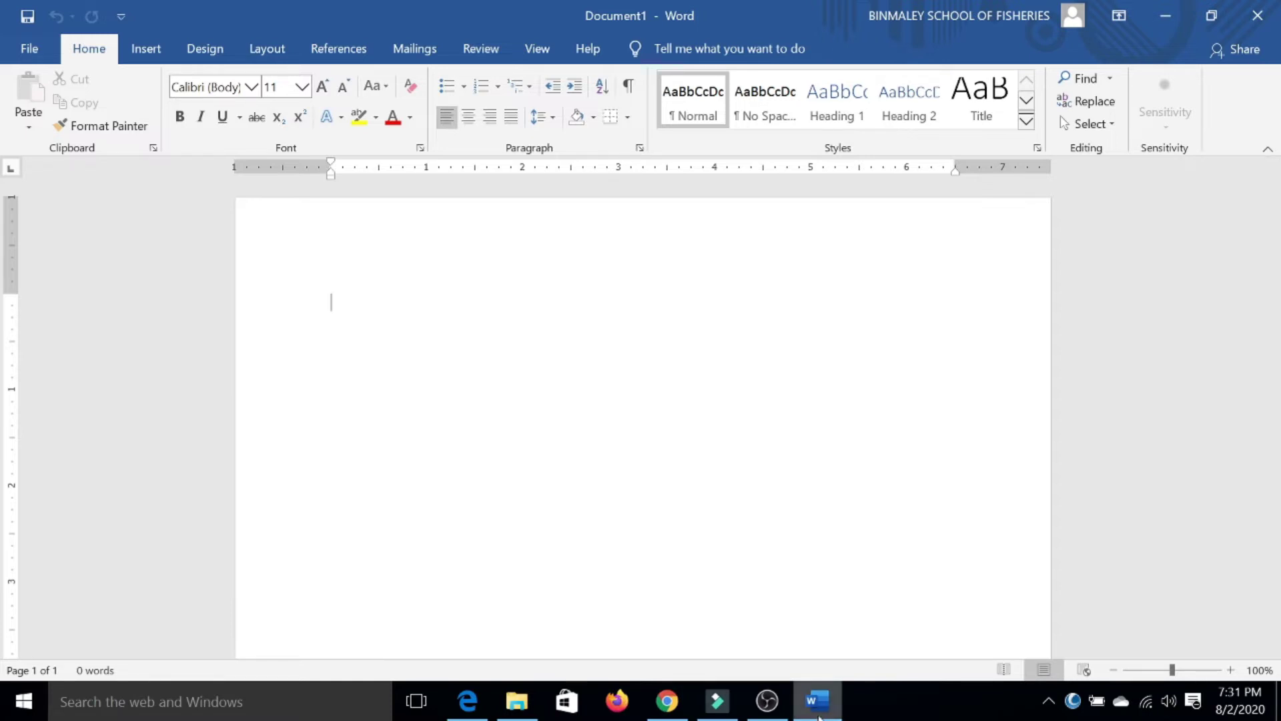
Open SAMPLE DATA 2.pdf from Desktop > WORD PRESENTATION in Word
{"action": "left_click", "coordinate": [30, 49]}
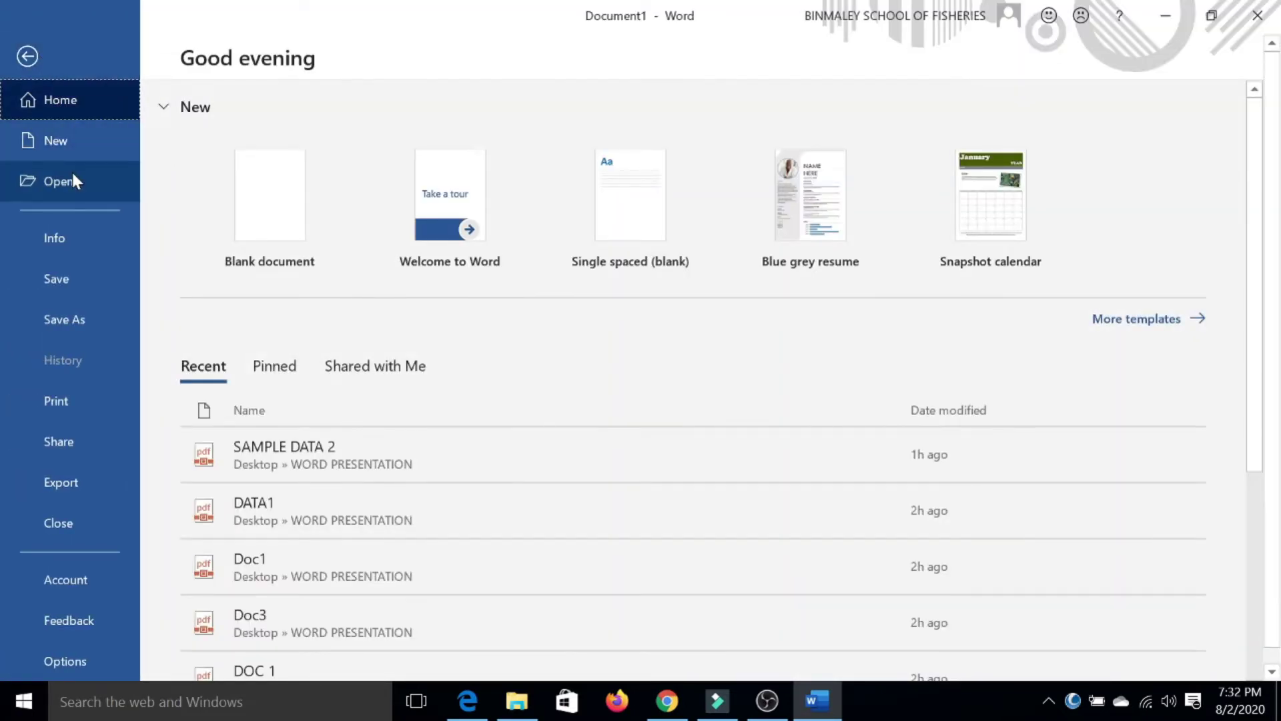
{"action": "left_click", "coordinate": [73, 180]}
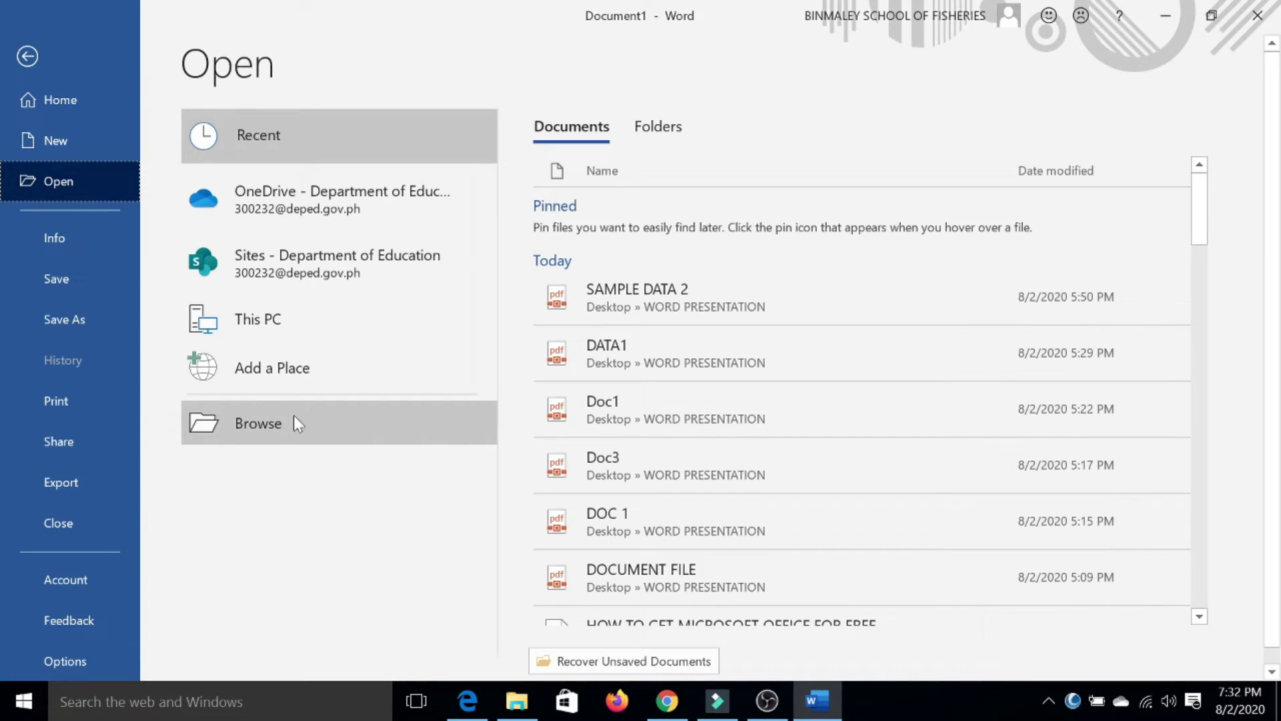
{"action": "left_click", "coordinate": [296, 423]}
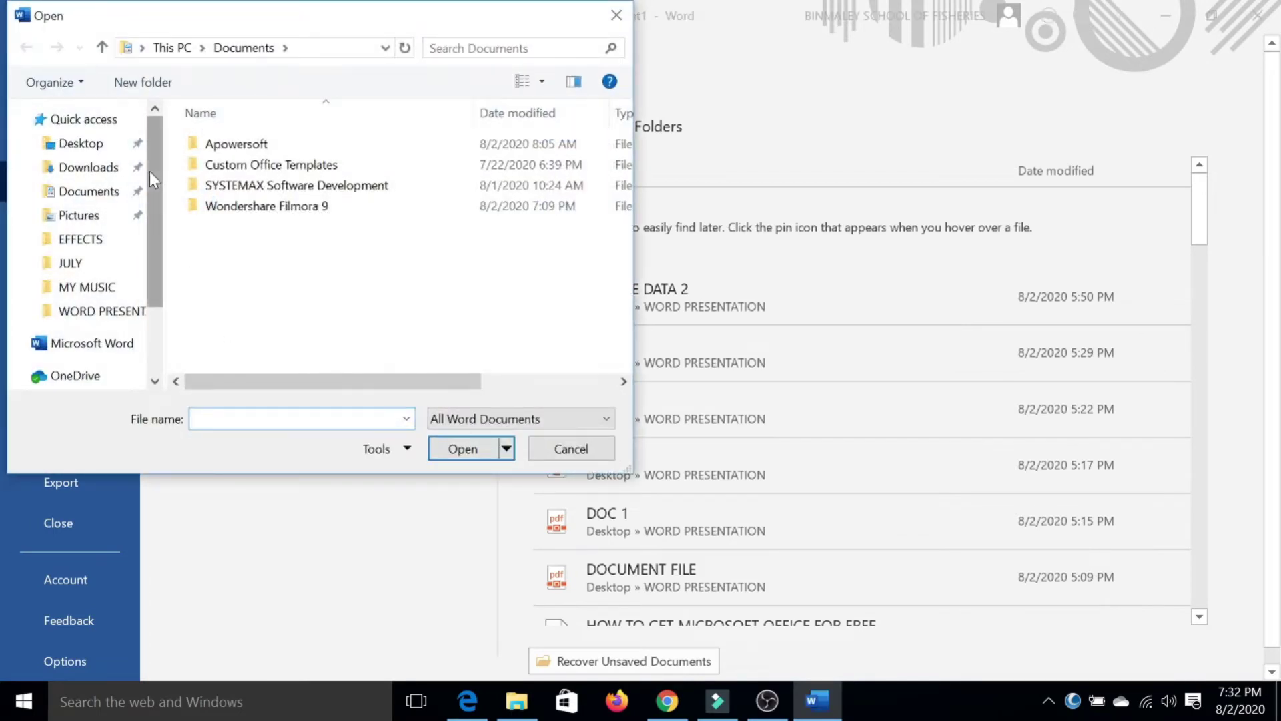
{"action": "left_click", "coordinate": [94, 145]}
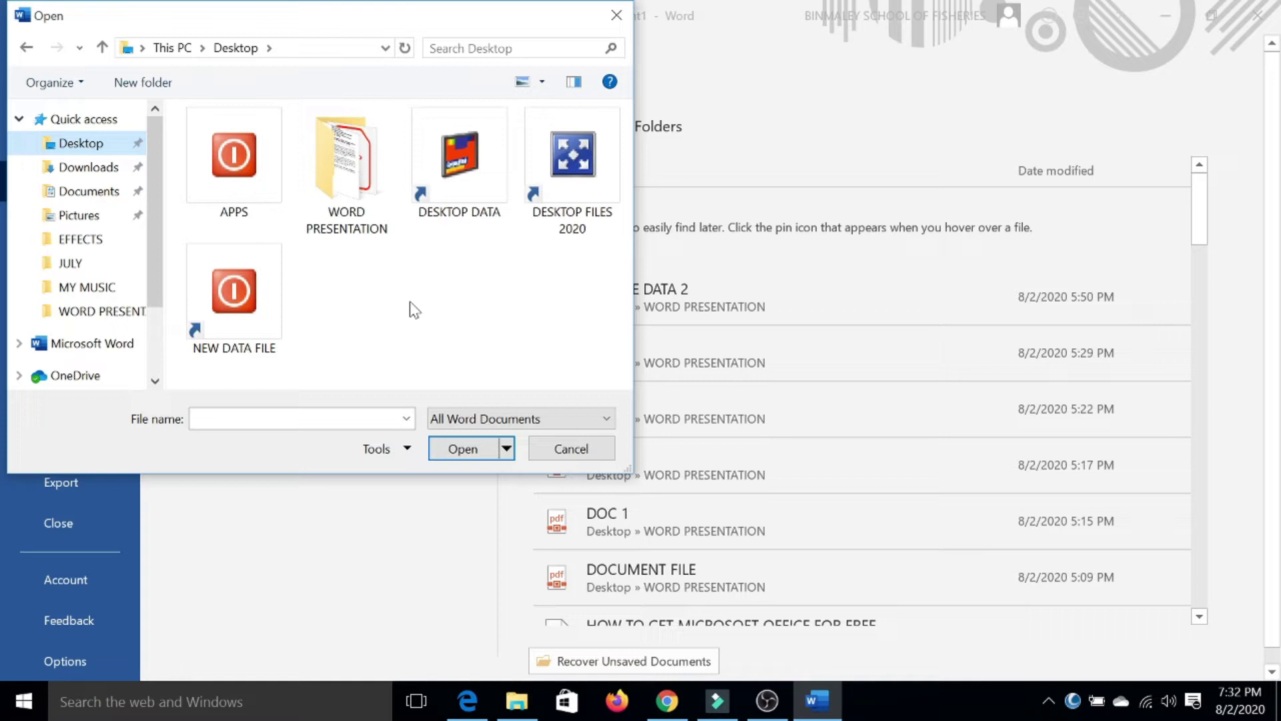
{"action": "double_click", "coordinate": [366, 204]}
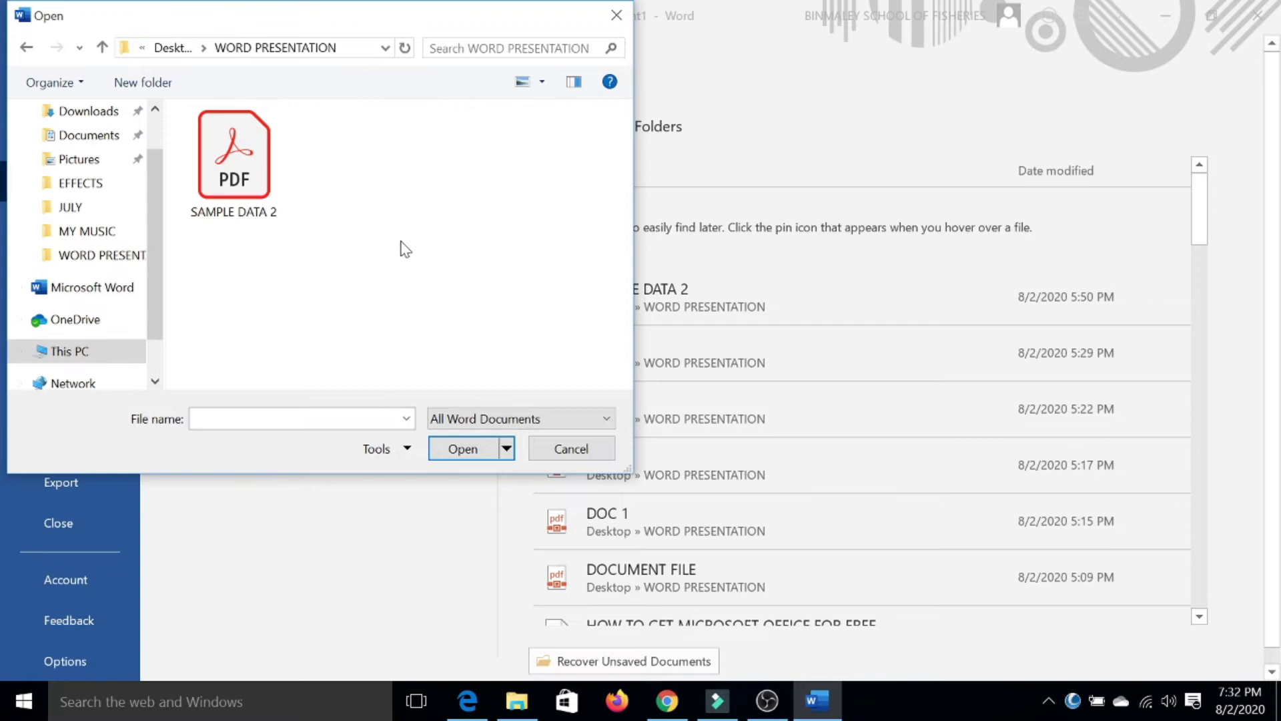
{"action": "left_click", "coordinate": [232, 149]}
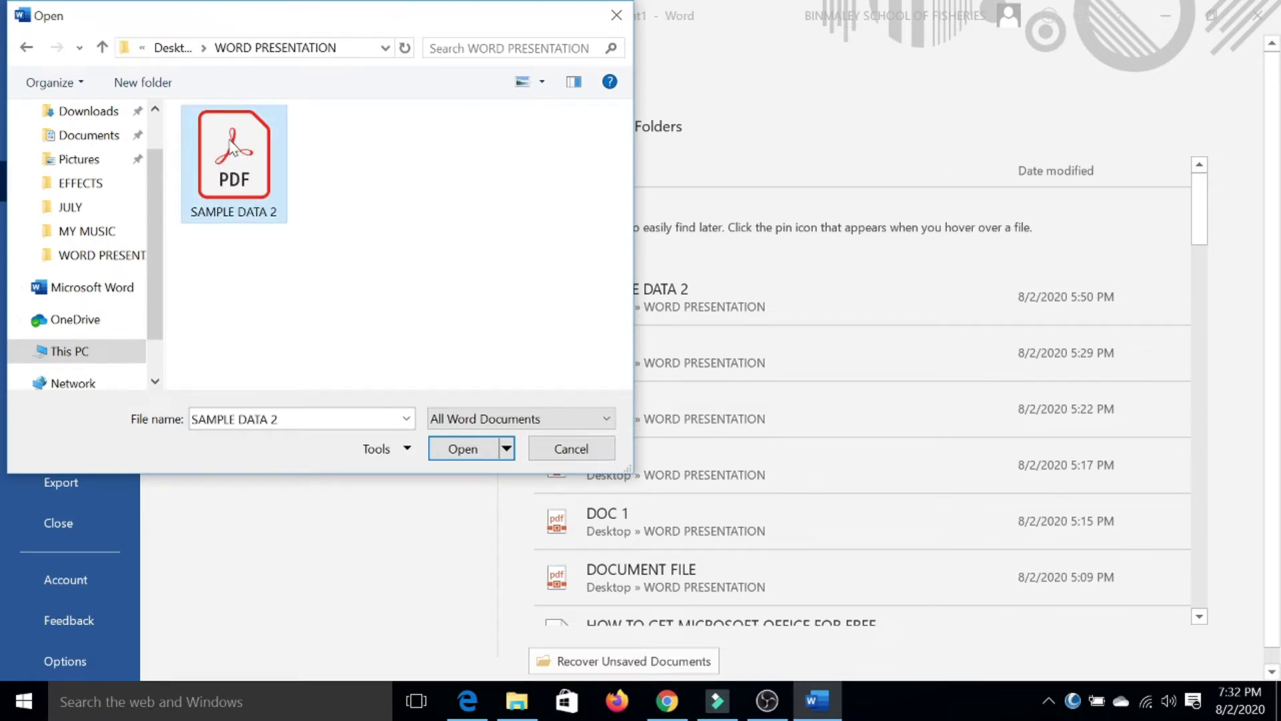
{"action": "double_click", "coordinate": [232, 148]}
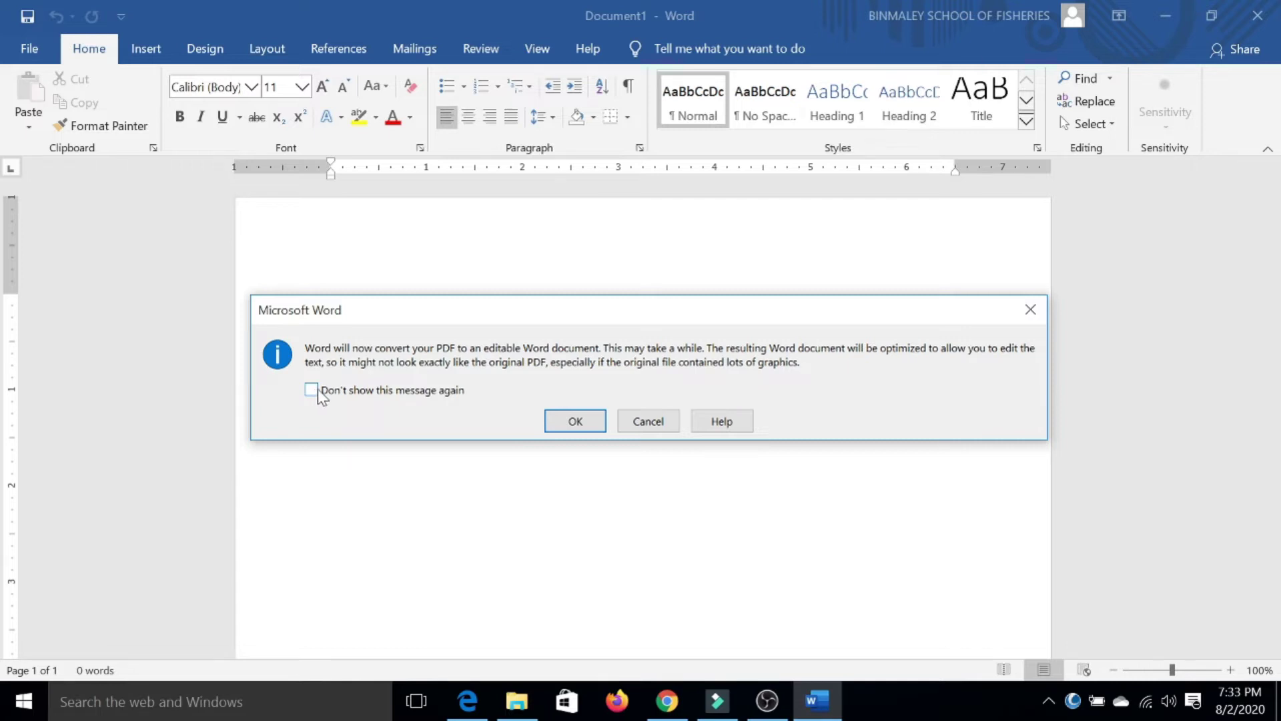
Accept the PDF conversion and scroll through the 49-word Employee of the Month certificate
{"action": "left_click", "coordinate": [575, 421]}
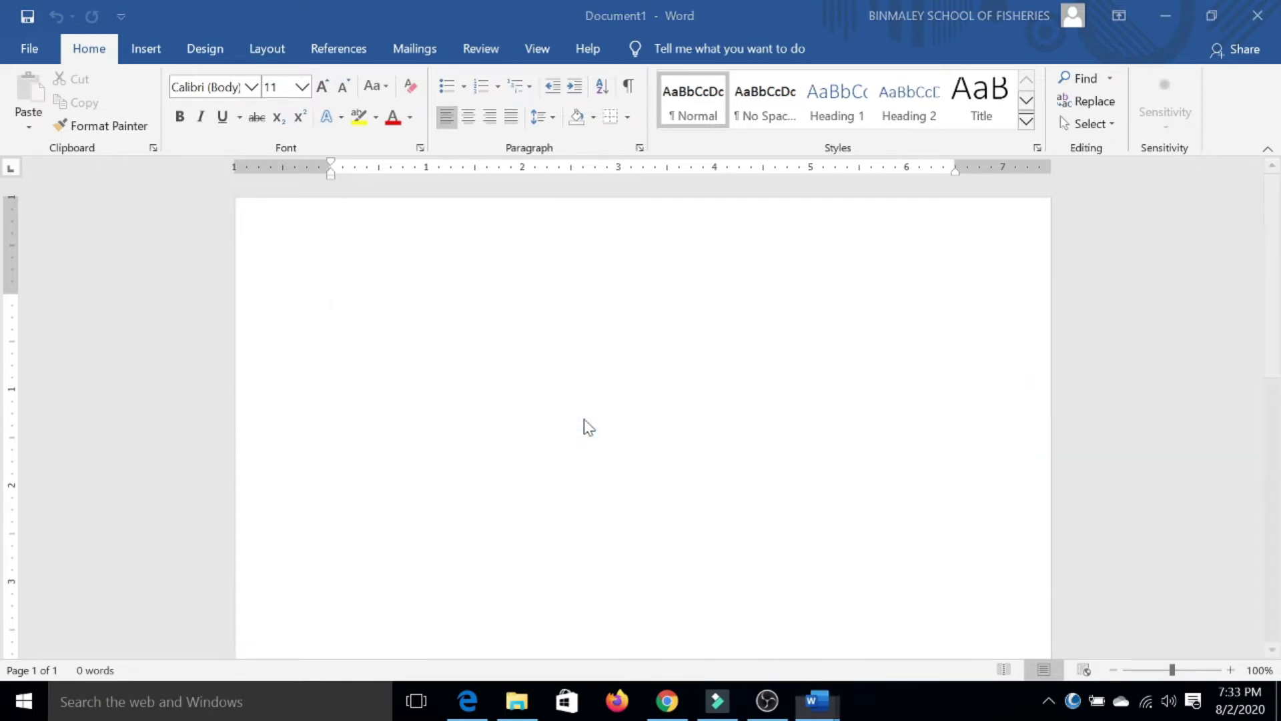
{"action": "scroll", "coordinate": [643, 419], "scroll_direction": "up", "scroll_amount": 1}
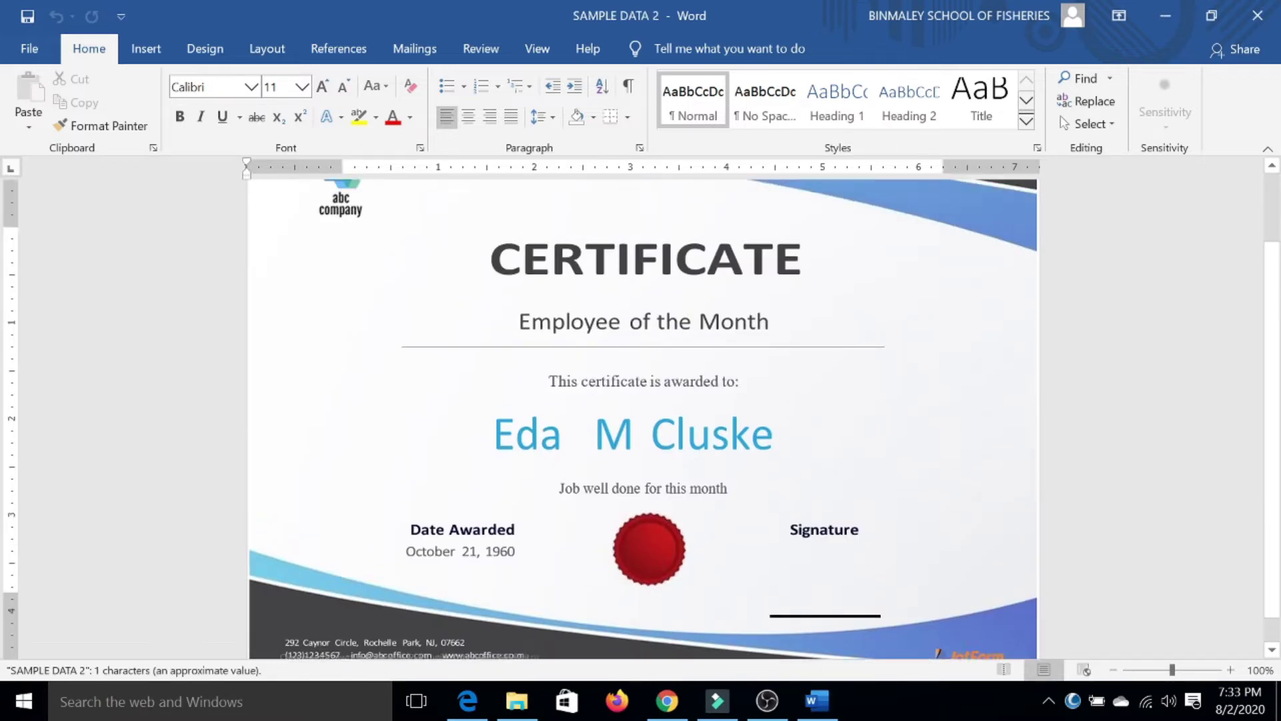
{"action": "scroll", "coordinate": [643, 419], "scroll_direction": "up", "scroll_amount": 1}
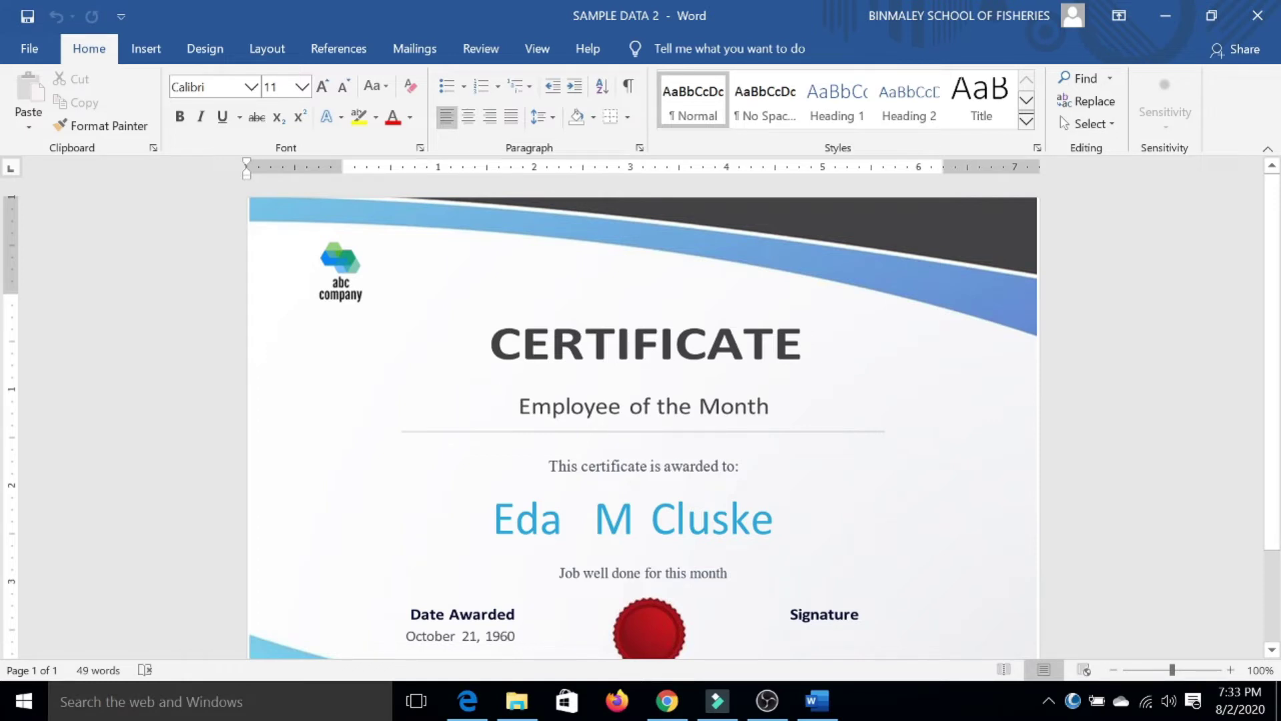
{"action": "scroll", "coordinate": [640, 414], "scroll_direction": "down", "scroll_amount": 1}
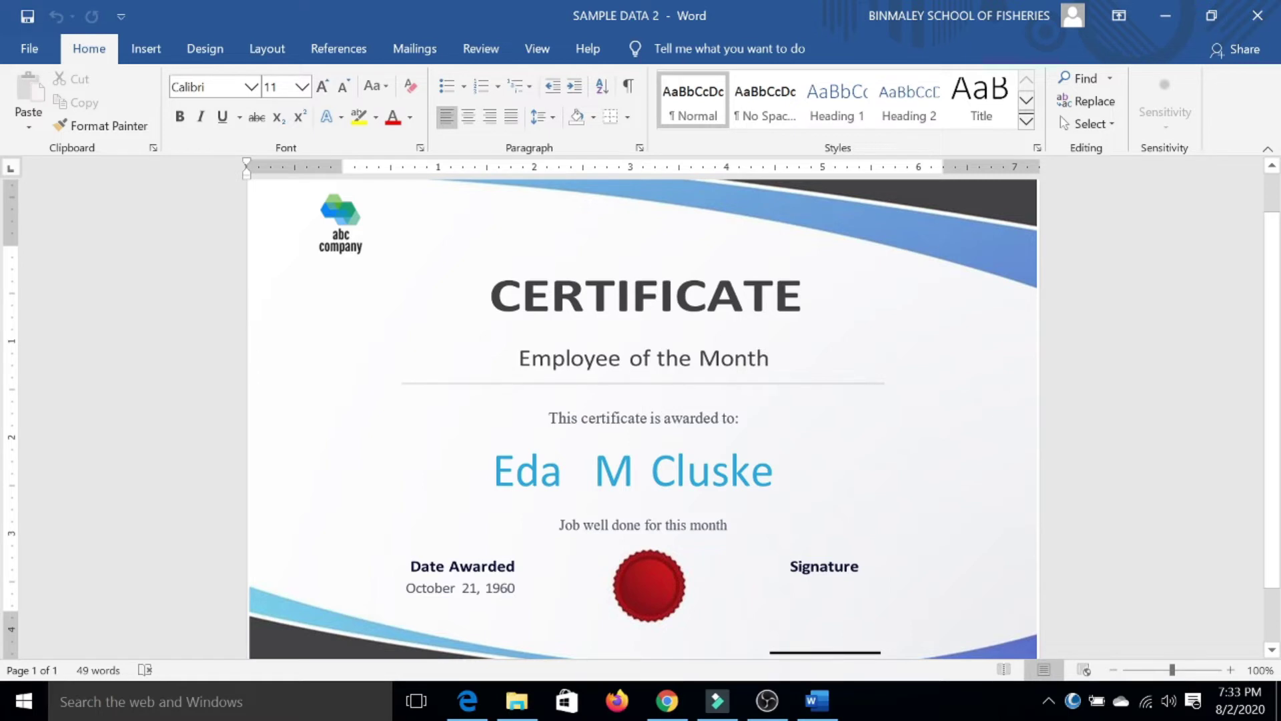
{"action": "left_click_drag", "start_coordinate": [774, 360], "coordinate": [519, 360]}
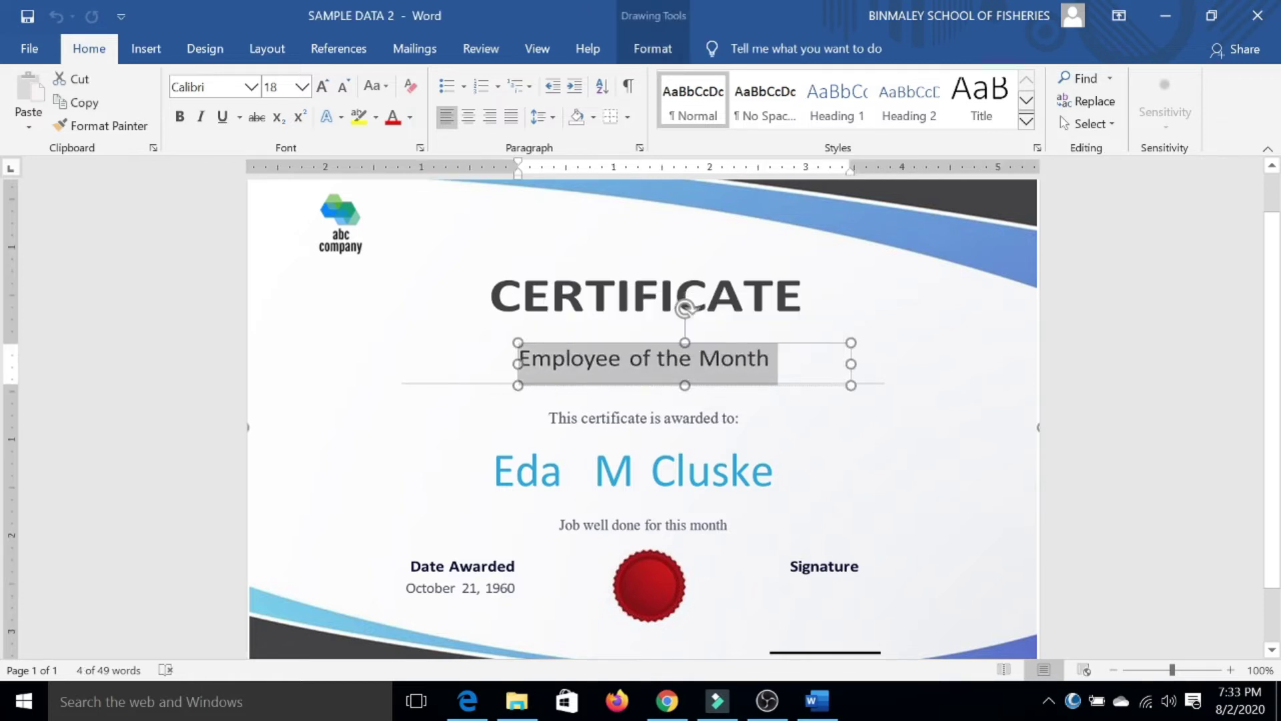
{"action": "left_click", "coordinate": [774, 470]}
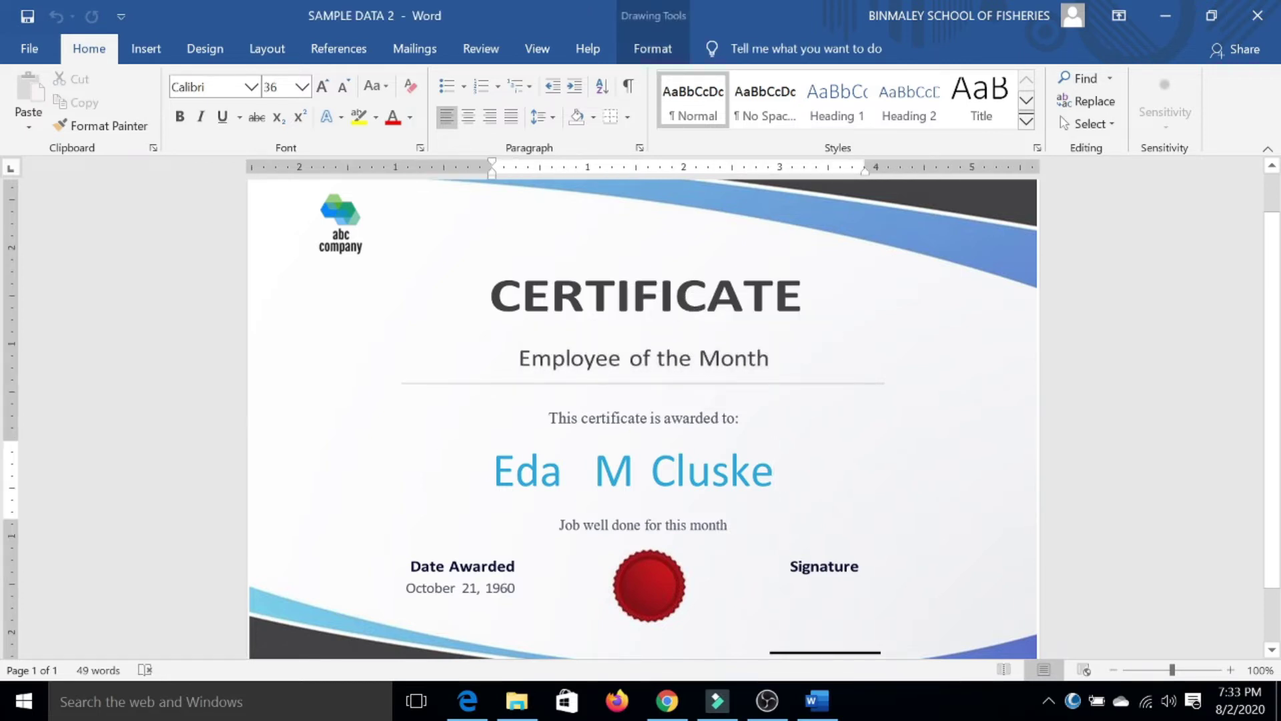
{"action": "left_click_drag", "start_coordinate": [774, 470], "coordinate": [494, 471]}
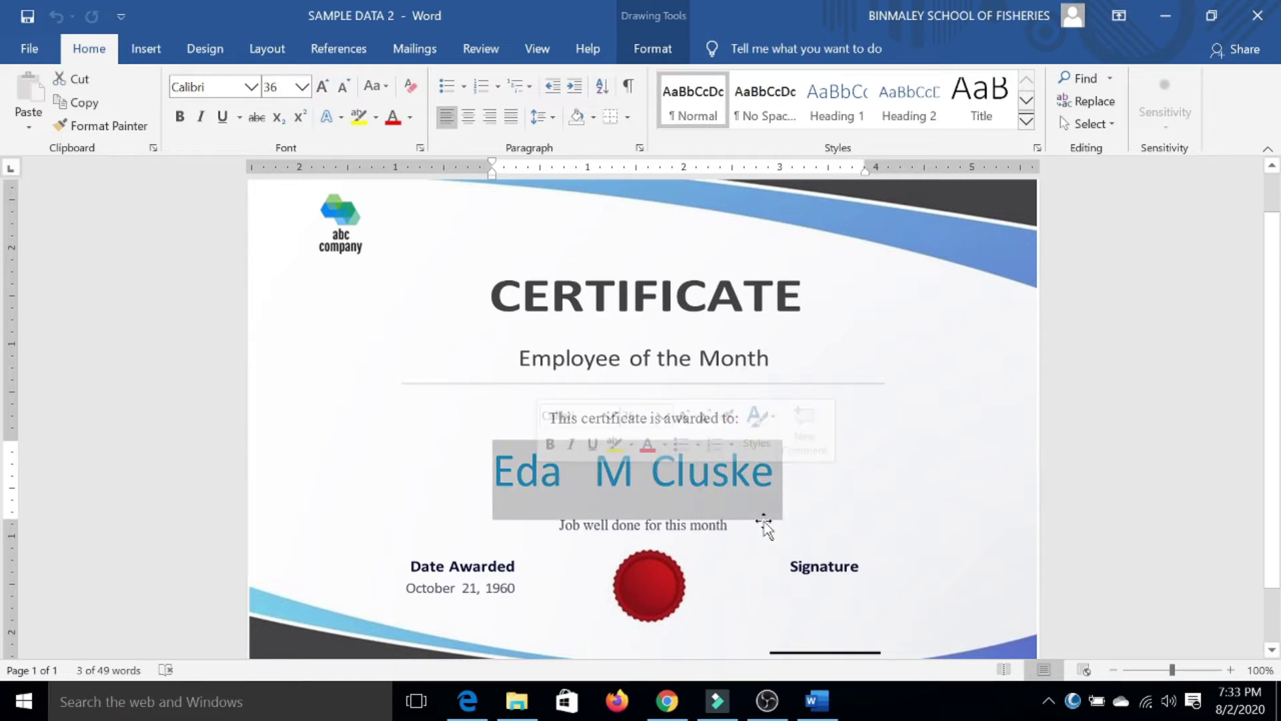
{"action": "type", "text": "NOEL L. DELA"}
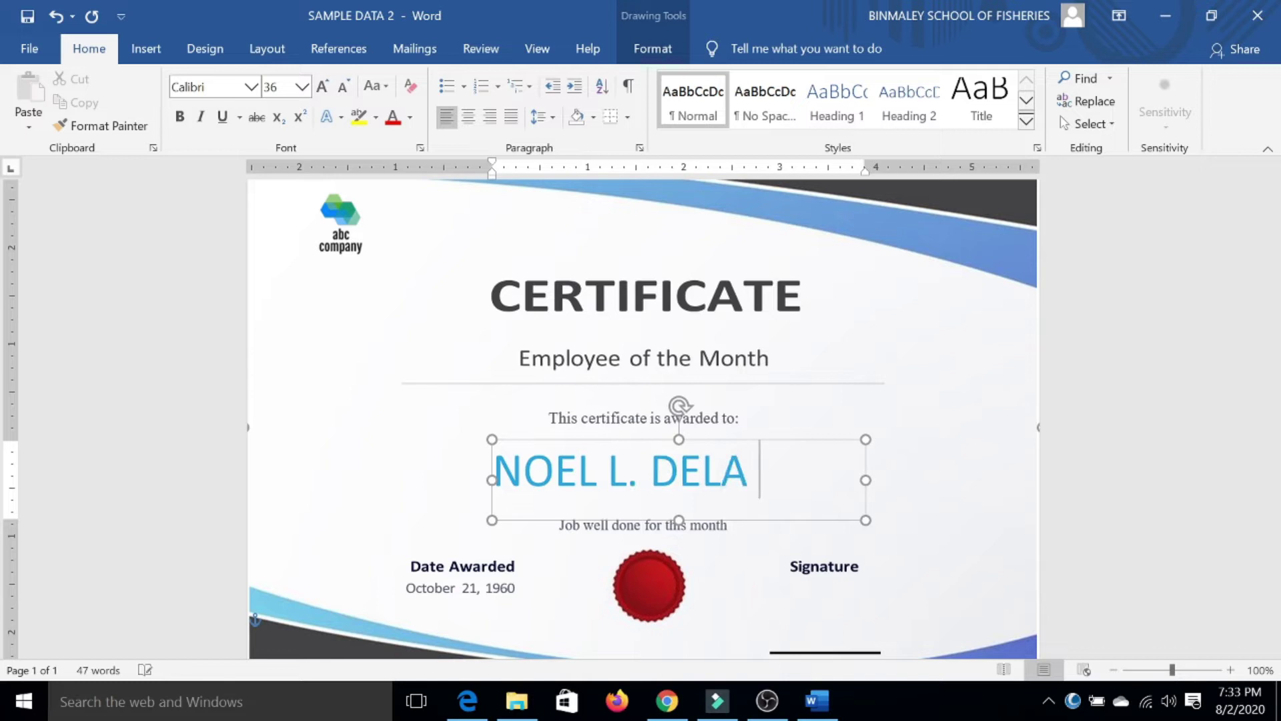
{"action": "type", "text": " CENA"}
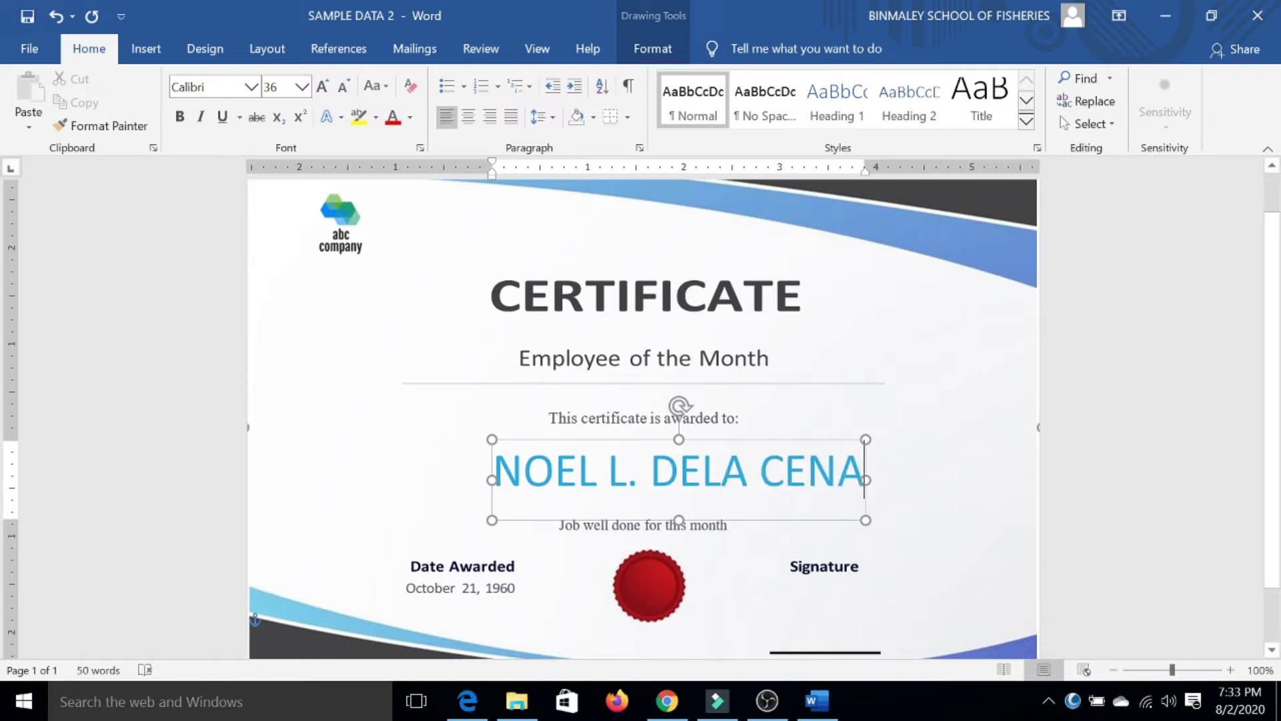
{"action": "mouse_move", "coordinate": [822, 442]}
{"action": "left_mouse_down"}
{"action": "mouse_move", "coordinate": [578, 448]}
{"action": "mouse_move", "coordinate": [1038, 480]}
{"action": "left_mouse_up"}
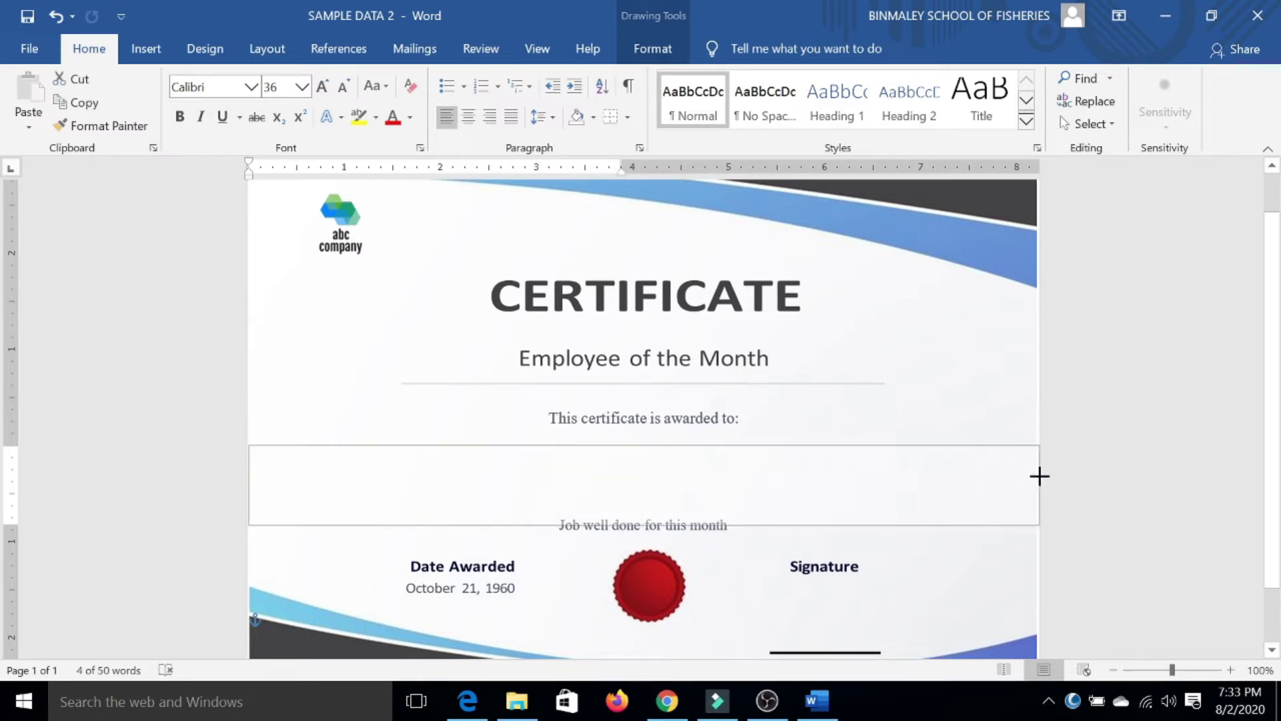
{"action": "left_click", "coordinate": [468, 117]}
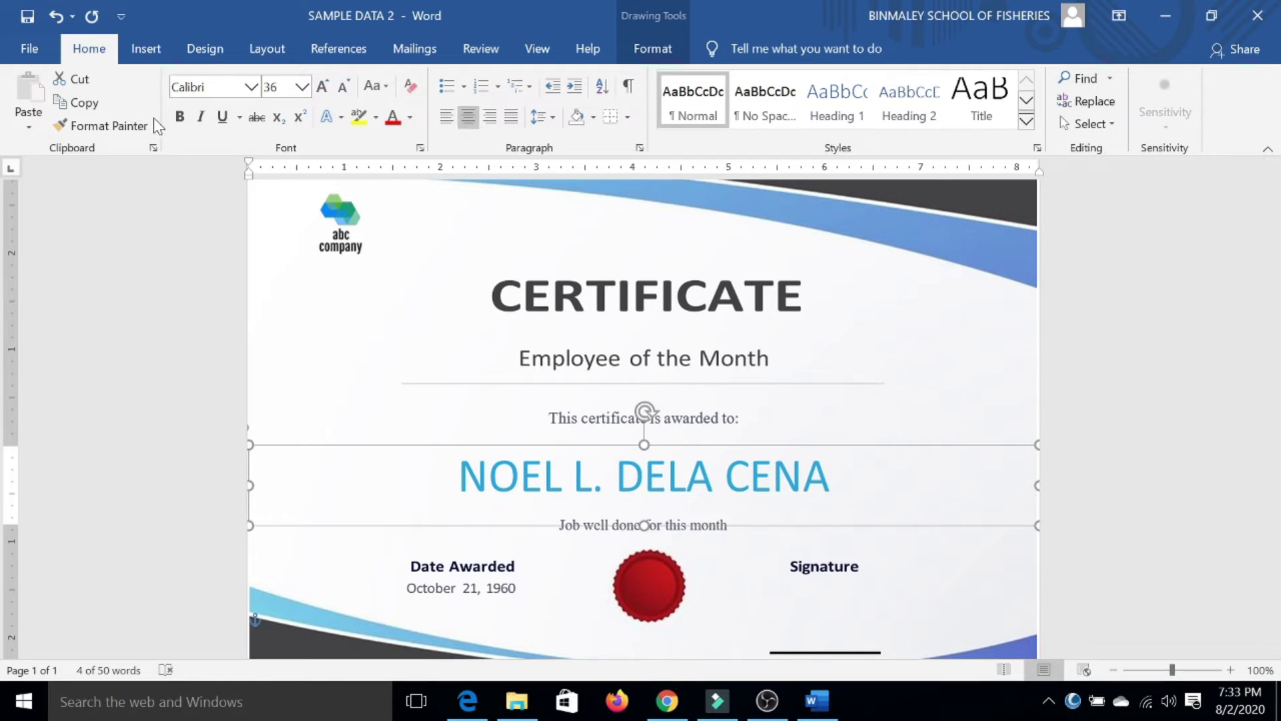
{"action": "left_click", "coordinate": [251, 86]}
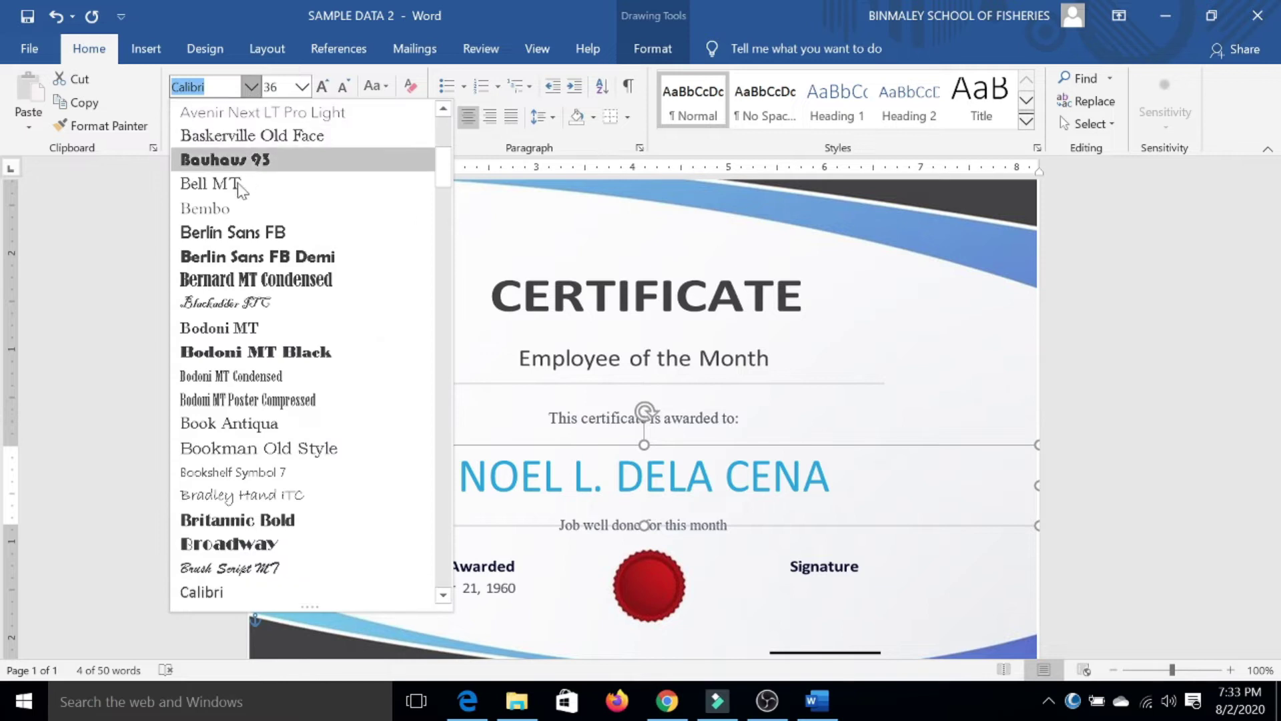
{"action": "left_click", "coordinate": [248, 258]}
{"action": "left_click", "coordinate": [181, 118]}
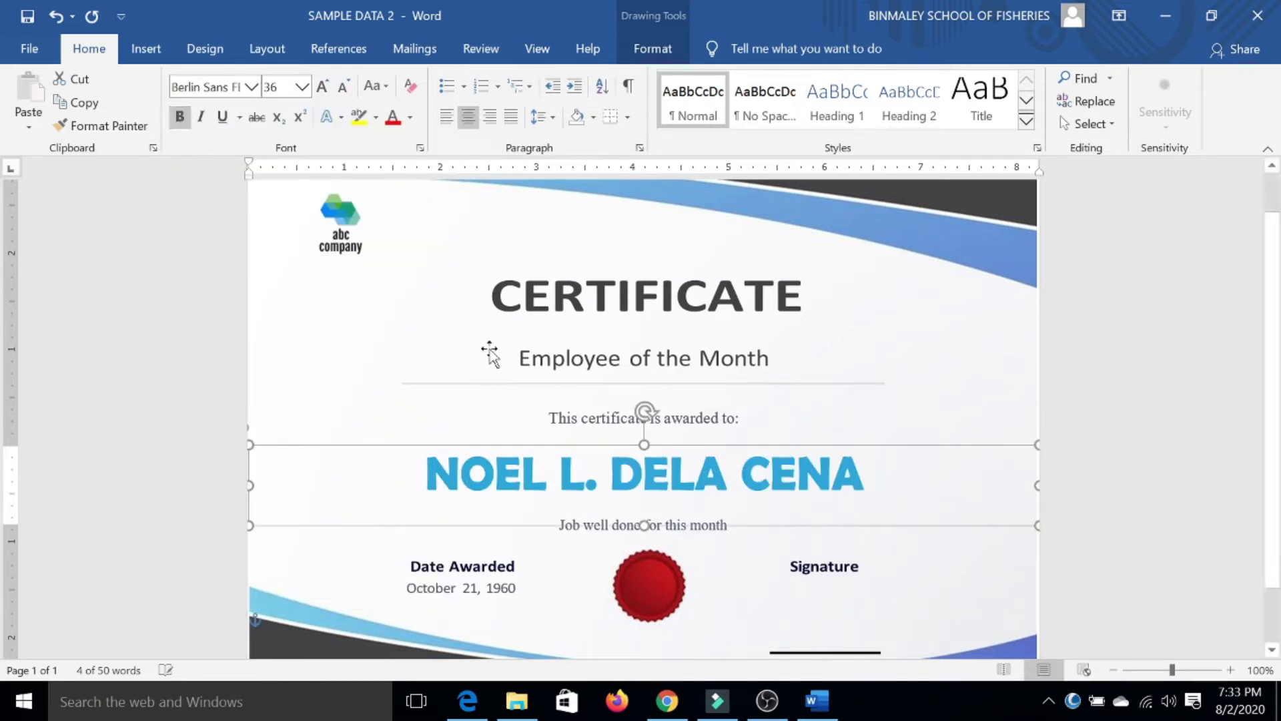
{"action": "scroll", "coordinate": [1035, 555], "scroll_direction": "down", "scroll_amount": 1}
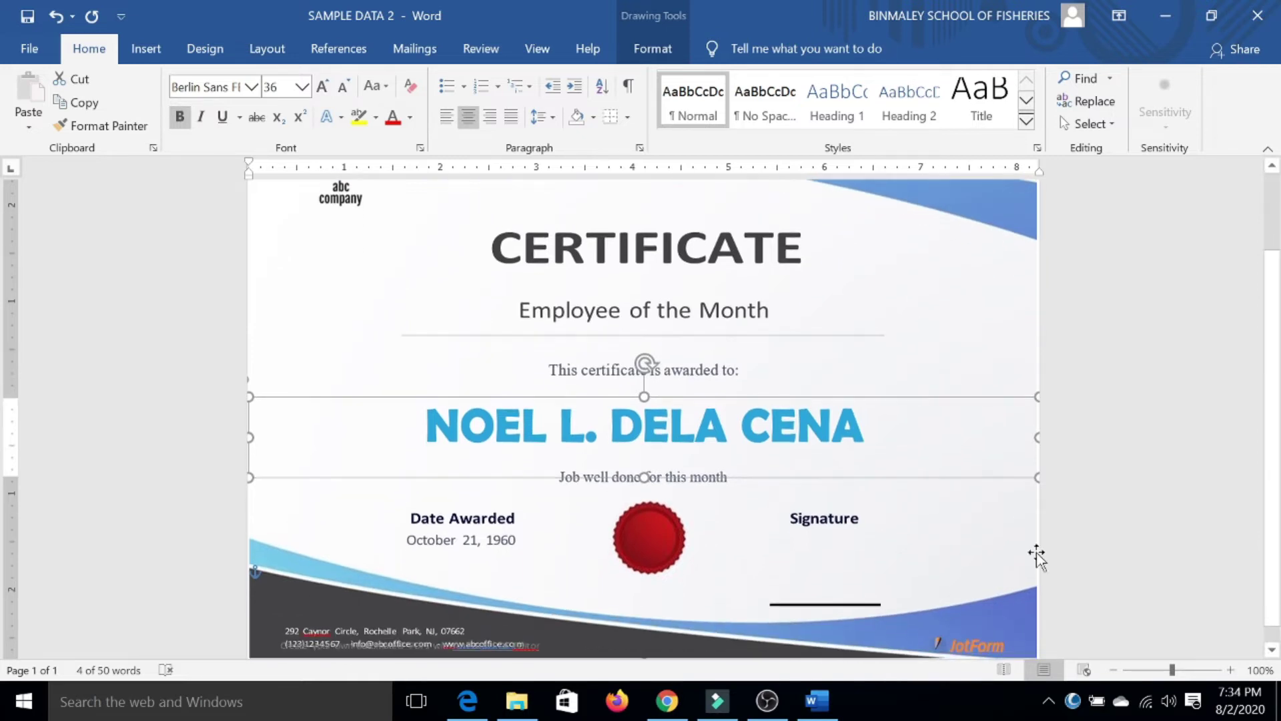
{"action": "left_click", "coordinate": [830, 519]}
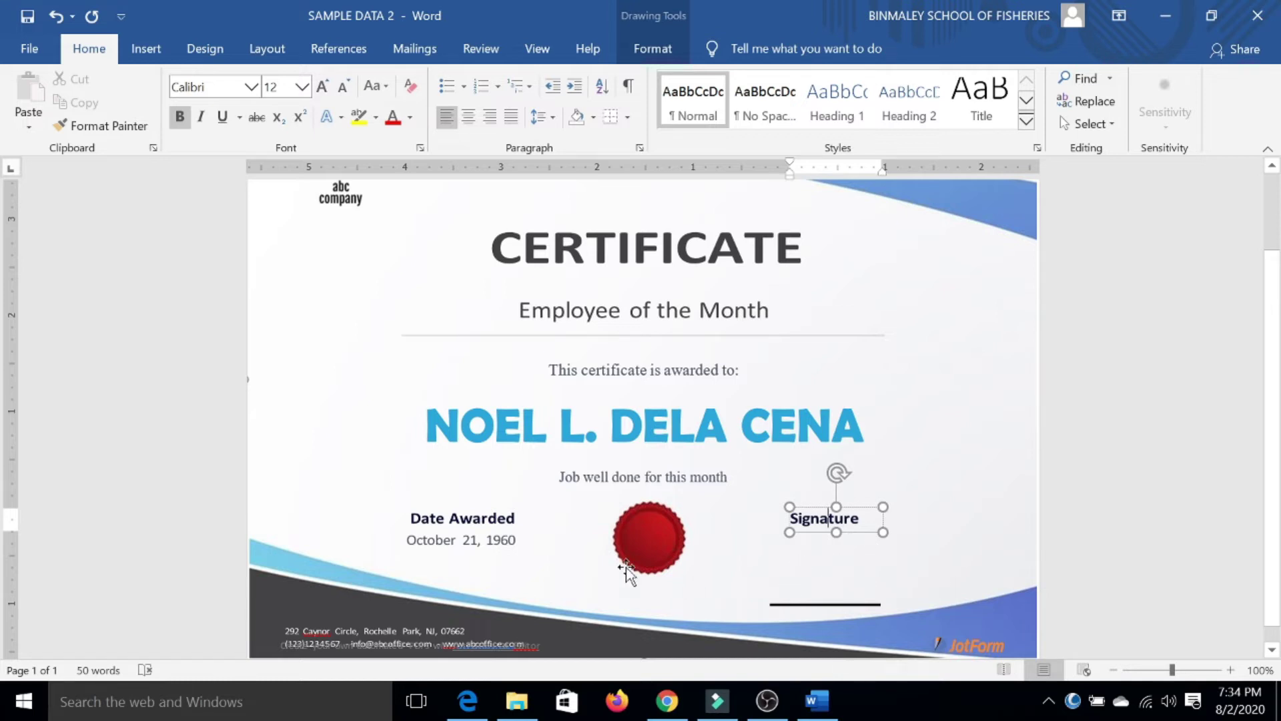
{"action": "left_click", "coordinate": [486, 539]}
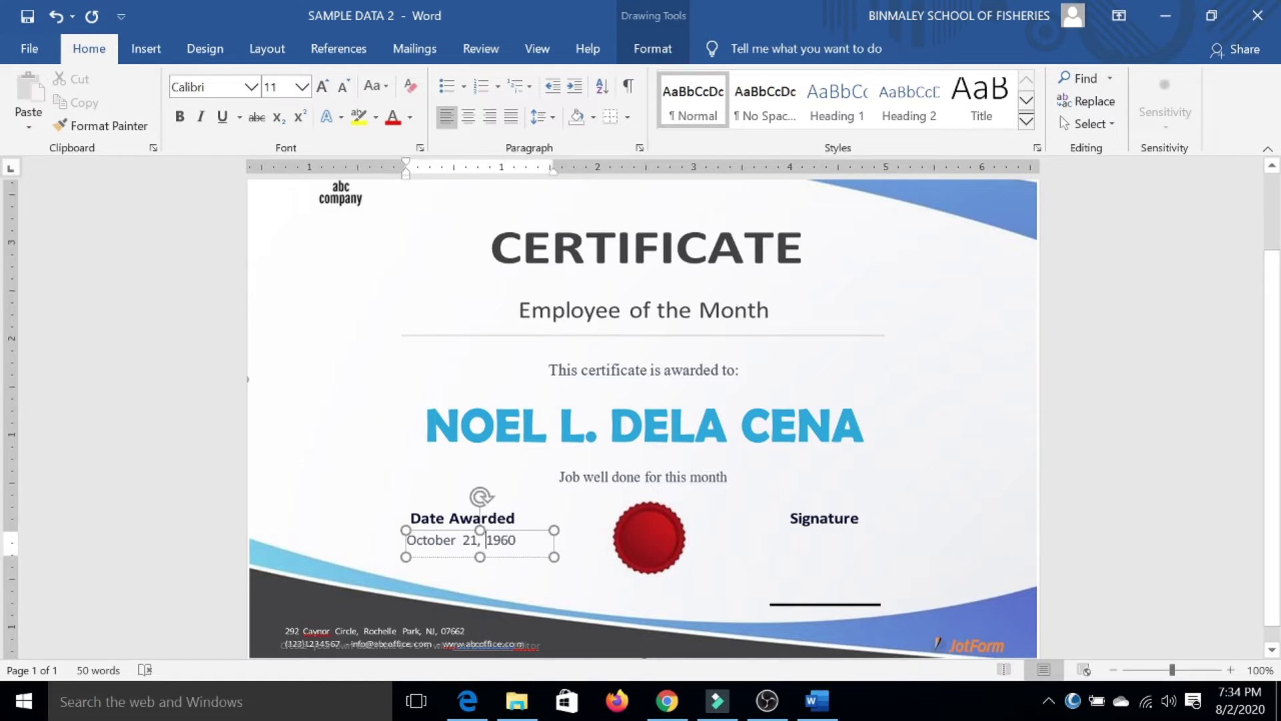
{"action": "scroll", "coordinate": [892, 458], "scroll_direction": "up", "scroll_amount": 3}
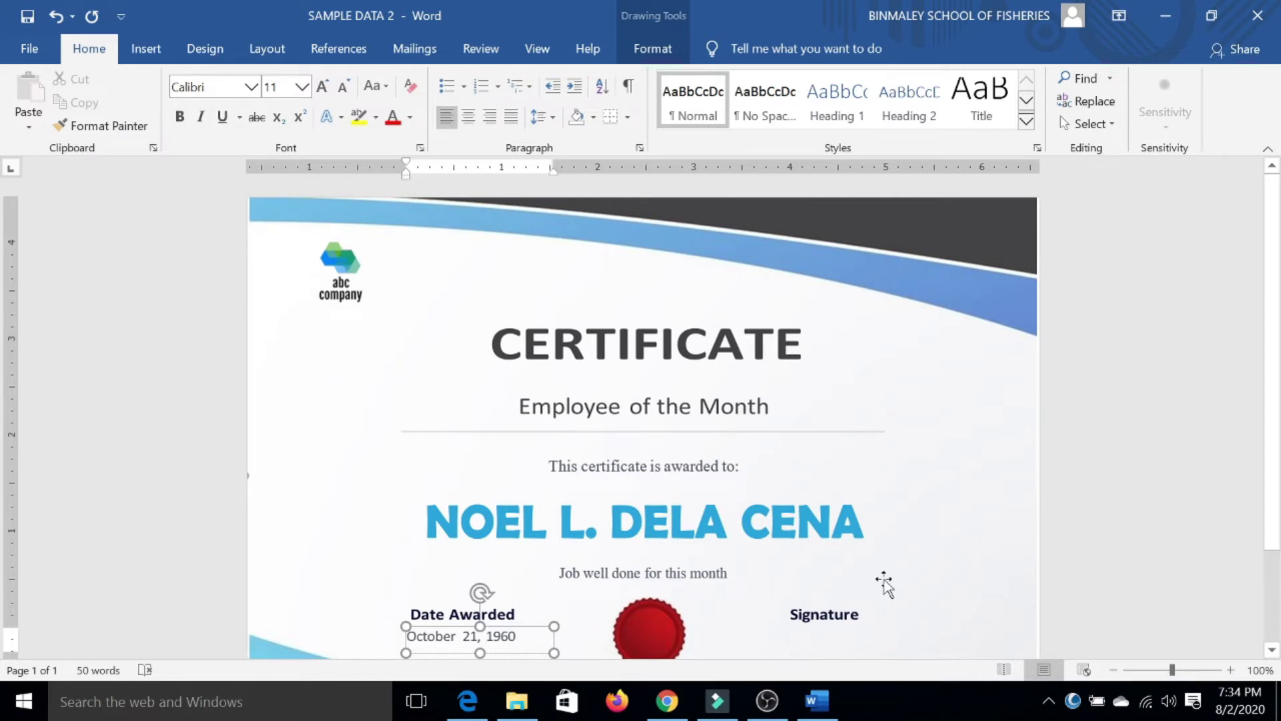
{"action": "scroll", "coordinate": [975, 567], "scroll_direction": "down", "scroll_amount": 3}
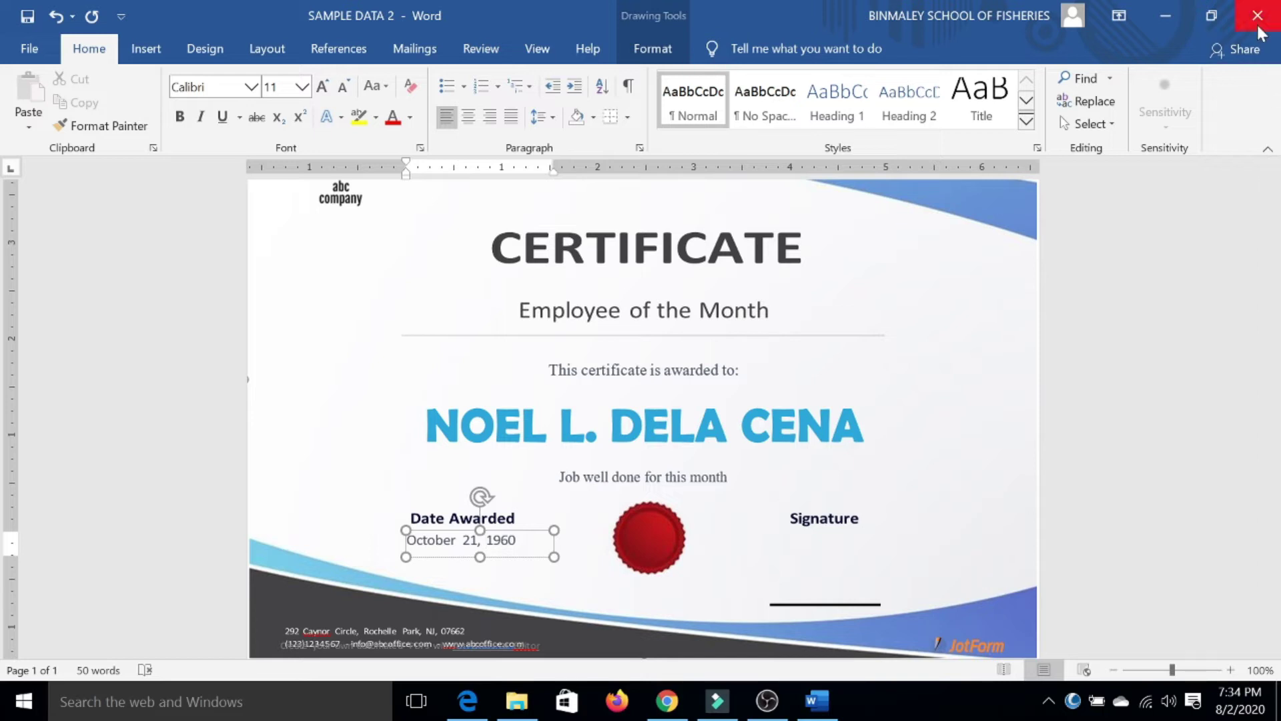
Create a new blank document, Document2
{"action": "left_click", "coordinate": [34, 48]}
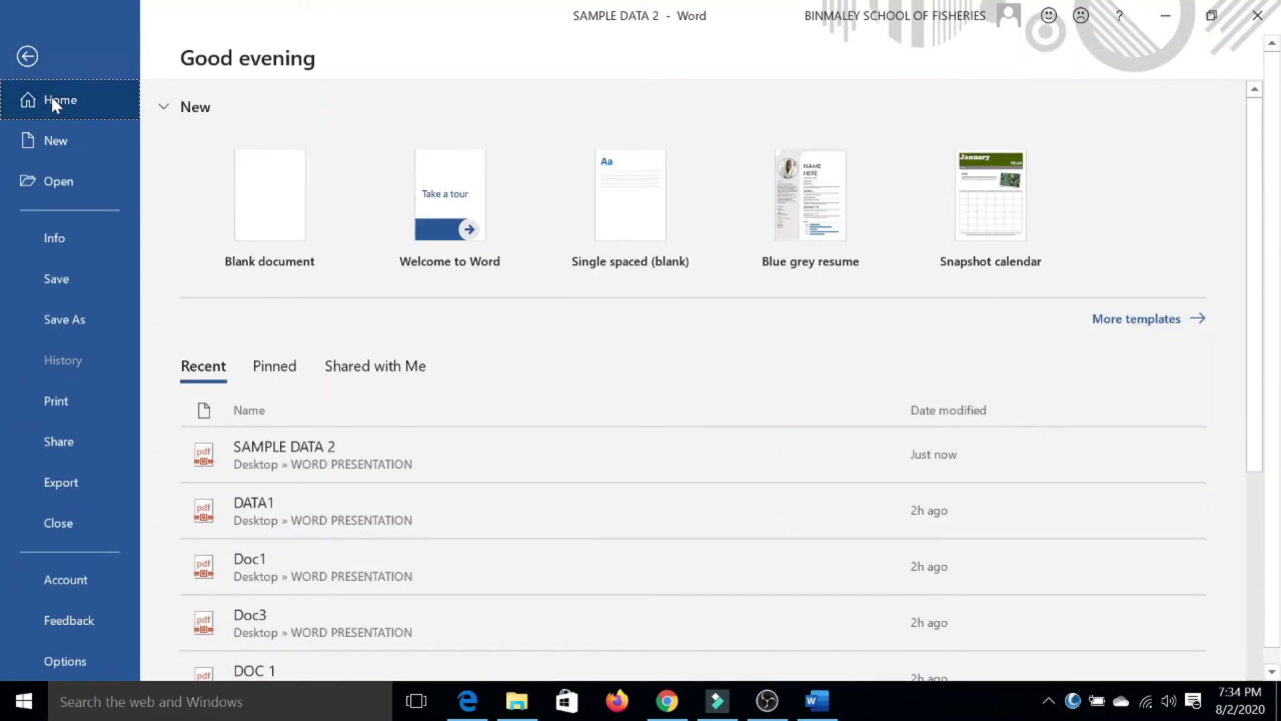
{"action": "left_click", "coordinate": [53, 137]}
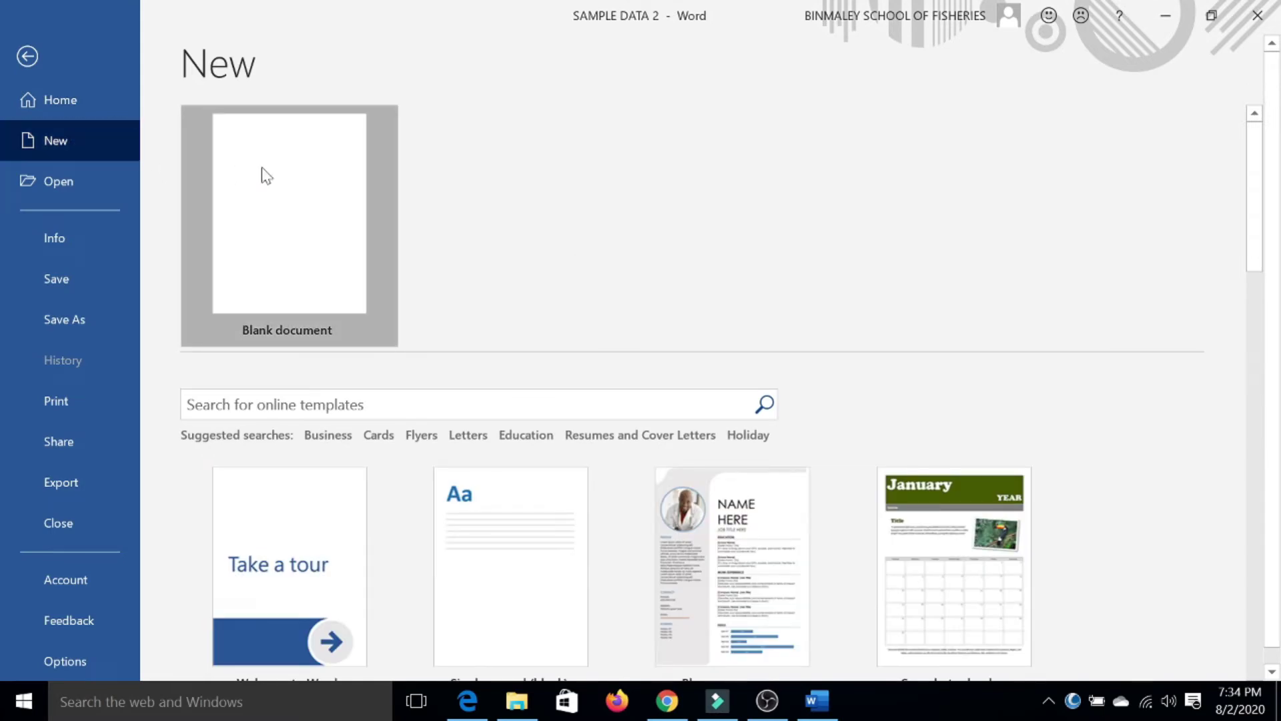
{"action": "left_click", "coordinate": [262, 171]}
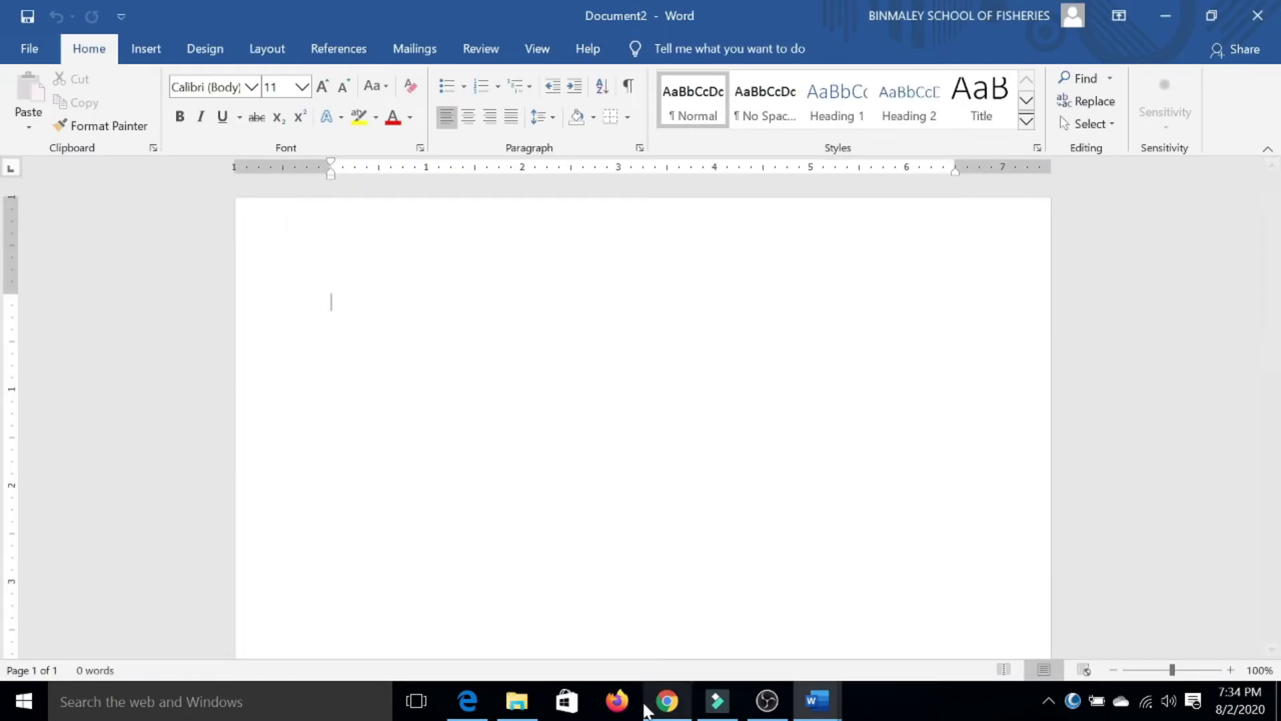
Drag SAMPLE DATA 1.jpg from the WORD PRESENTATION folder onto the blank page
{"action": "left_click", "coordinate": [516, 701]}
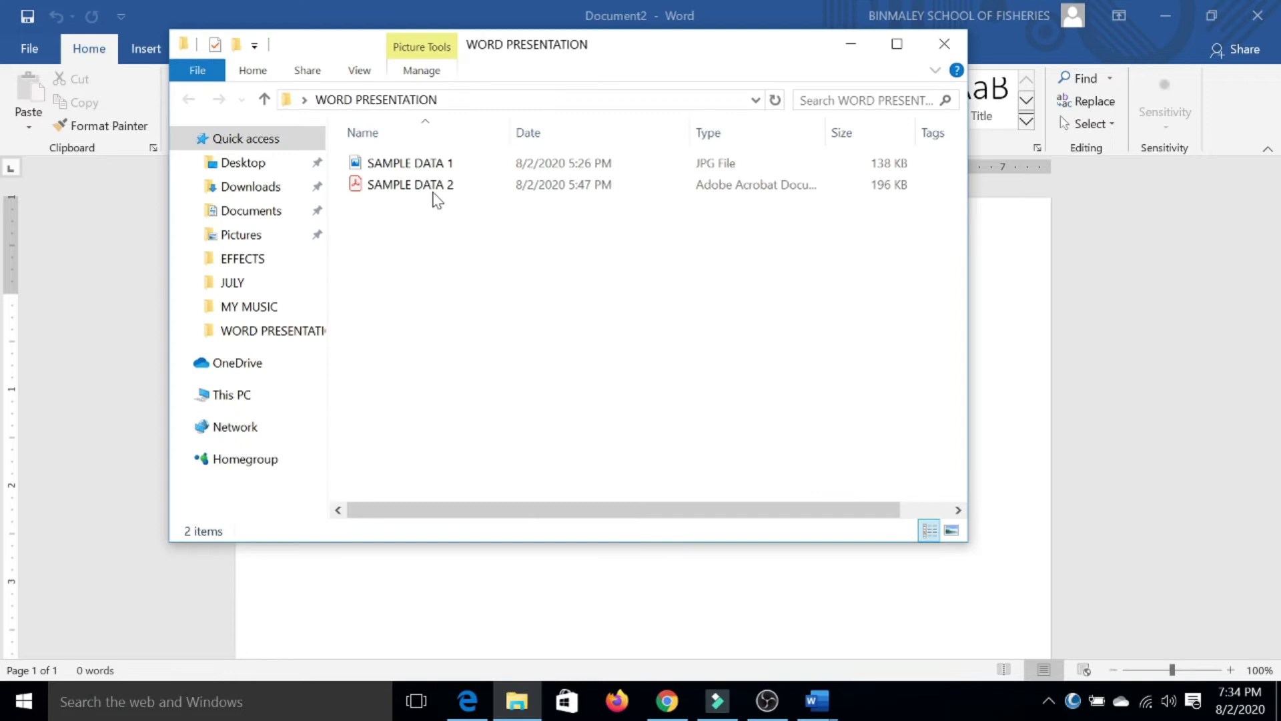
{"action": "left_click", "coordinate": [430, 175]}
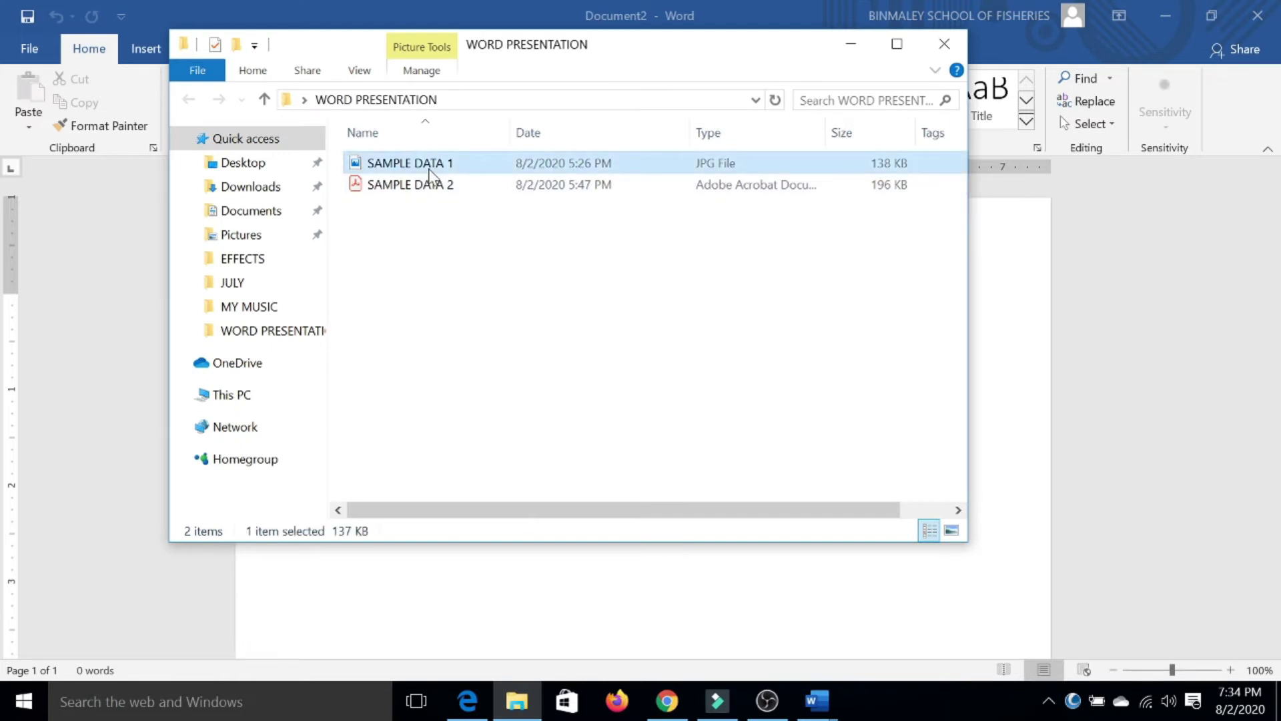
{"action": "left_click", "coordinate": [995, 287]}
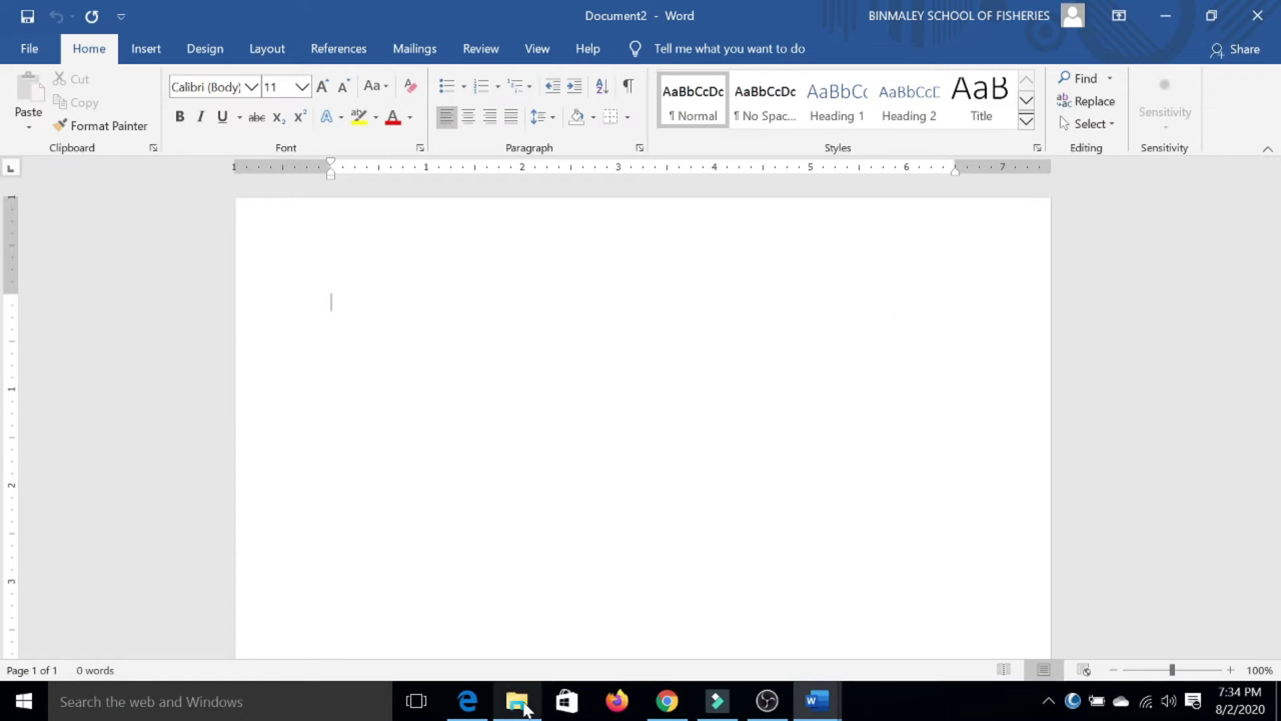
{"action": "left_click", "coordinate": [516, 700]}
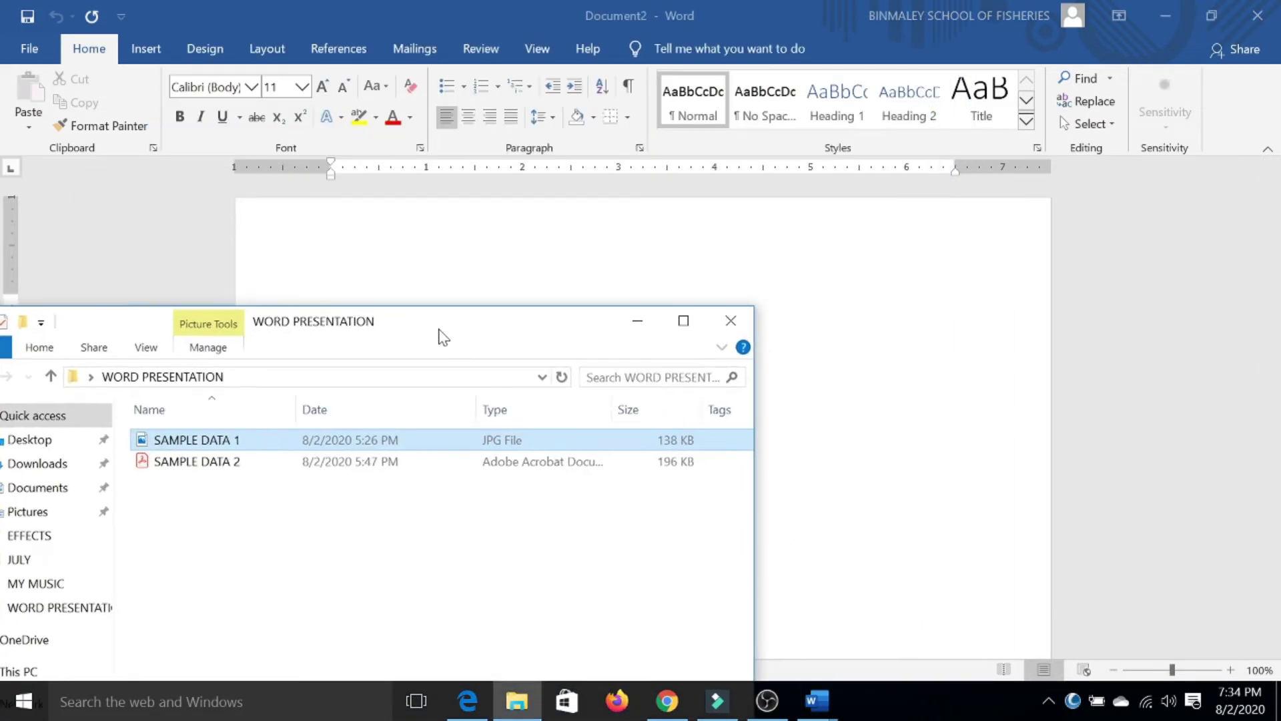
{"action": "left_click_drag", "start_coordinate": [659, 62], "coordinate": [496, 417]}
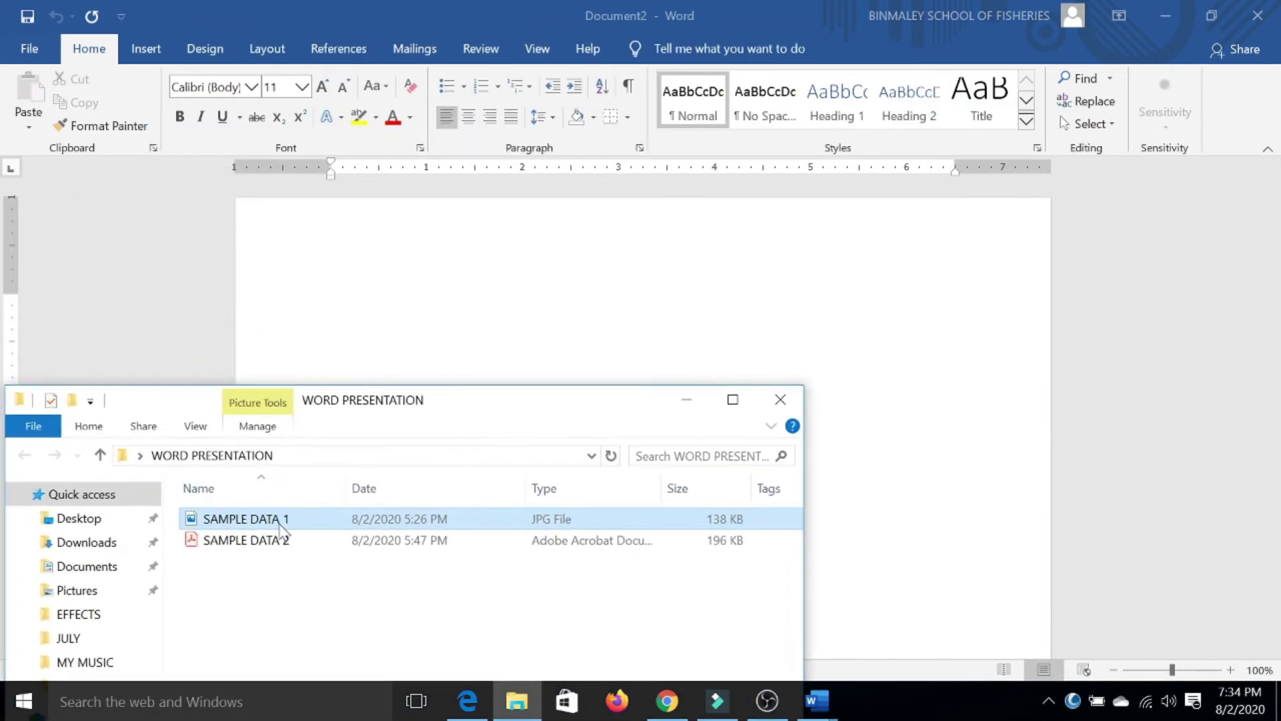
{"action": "left_click_drag", "start_coordinate": [280, 530], "coordinate": [561, 357]}
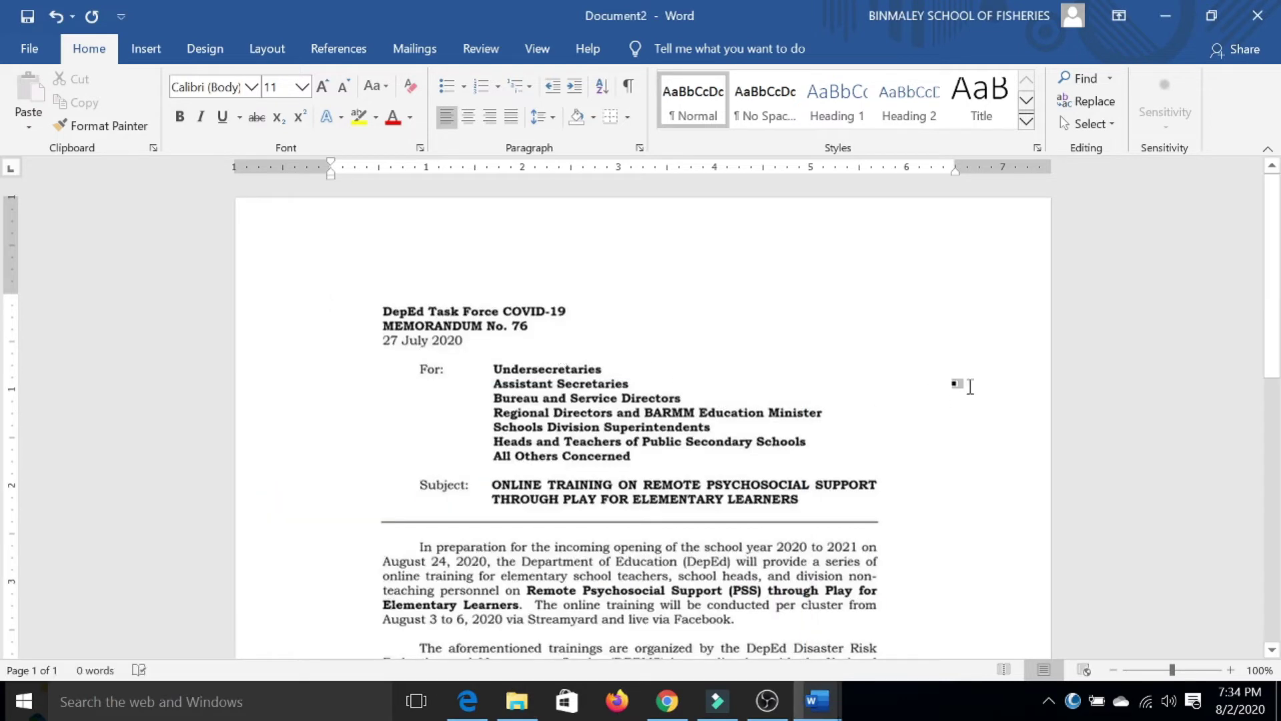
Select the inserted 8.99" × 6.35" memo picture and show its picture formatting options
{"action": "scroll", "coordinate": [967, 383], "scroll_direction": "down", "scroll_amount": 5}
{"action": "scroll", "coordinate": [967, 383], "scroll_direction": "down", "scroll_amount": 3}
{"action": "scroll", "coordinate": [571, 294], "scroll_direction": "down", "scroll_amount": 2}
{"action": "left_click", "coordinate": [571, 294]}
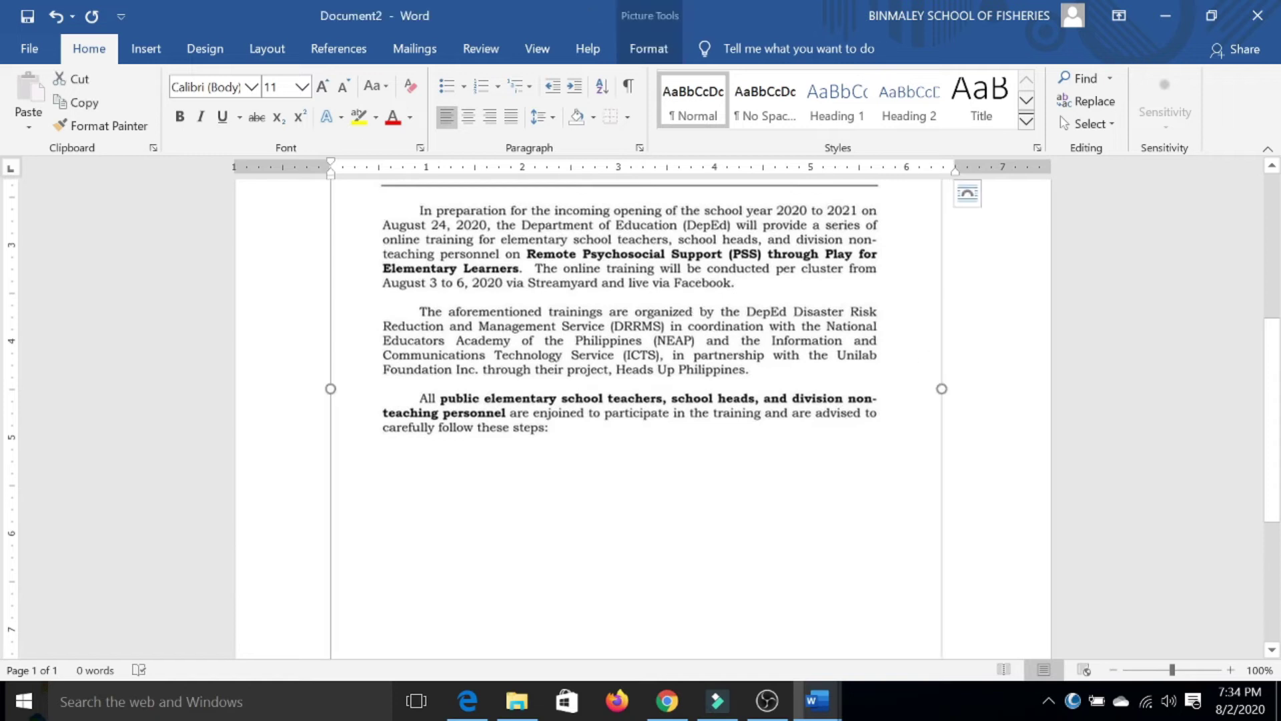
{"action": "scroll", "coordinate": [571, 295], "scroll_direction": "up", "scroll_amount": 3}
{"action": "scroll", "coordinate": [570, 294], "scroll_direction": "up", "scroll_amount": 3}
{"action": "scroll", "coordinate": [704, 371], "scroll_direction": "up", "scroll_amount": 2}
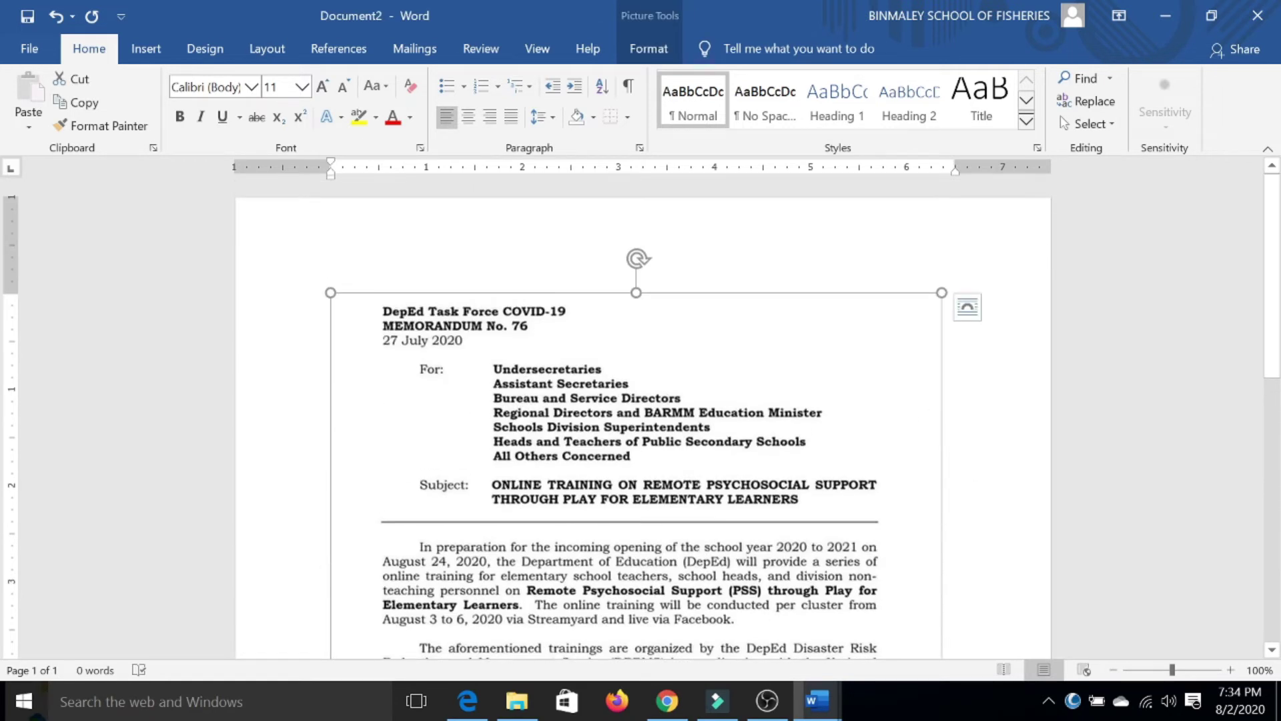
{"action": "scroll", "coordinate": [811, 487], "scroll_direction": "down", "scroll_amount": 5}
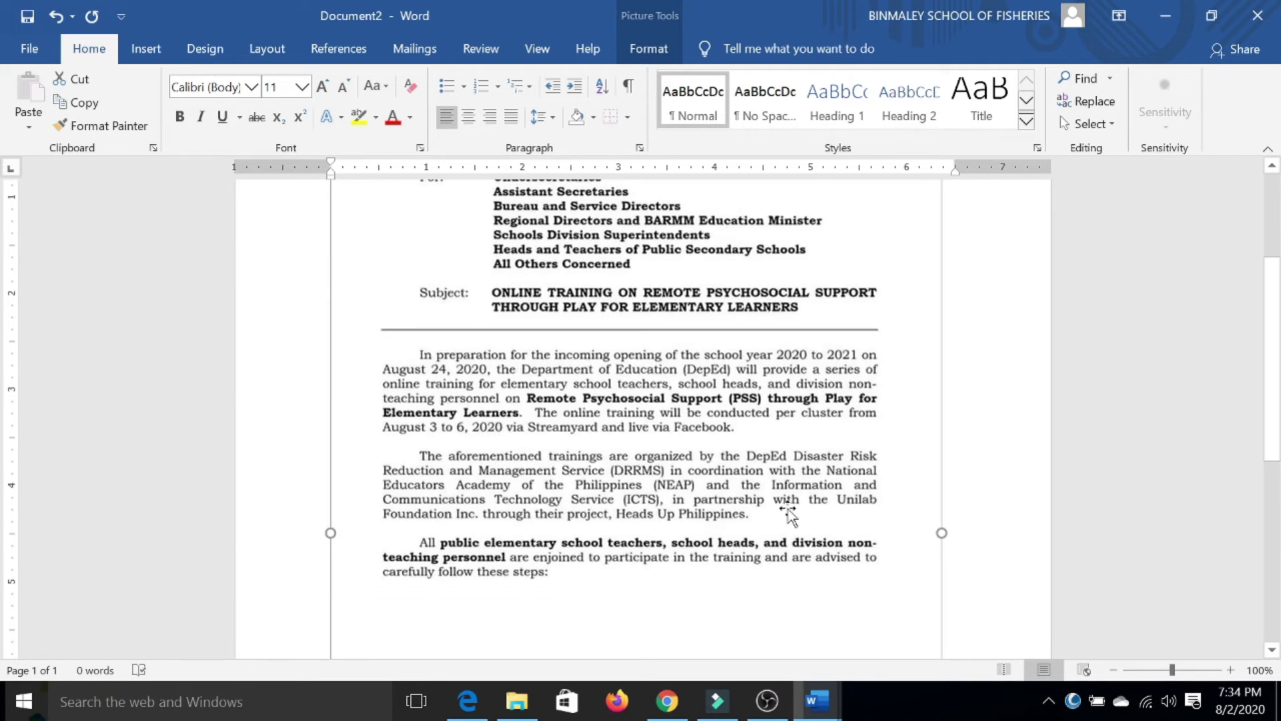
{"action": "double_click", "coordinate": [714, 497]}
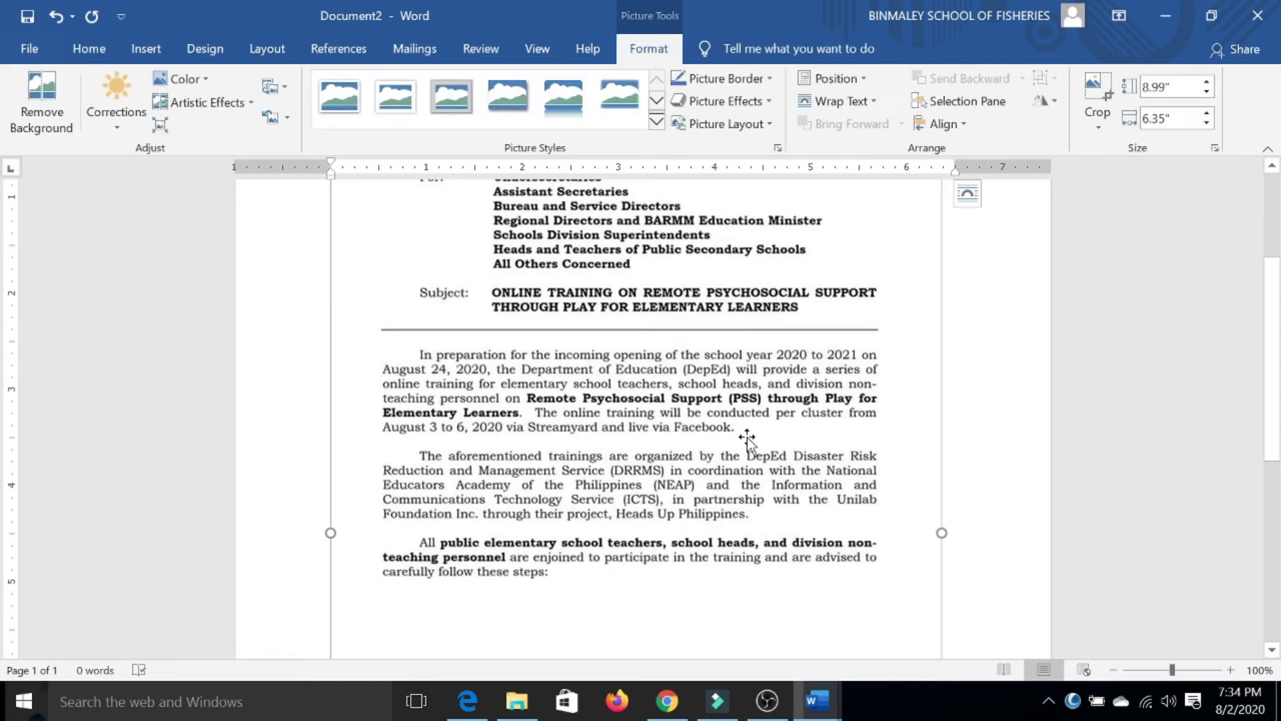
{"action": "scroll", "coordinate": [641, 400], "scroll_direction": "up", "scroll_amount": 5}
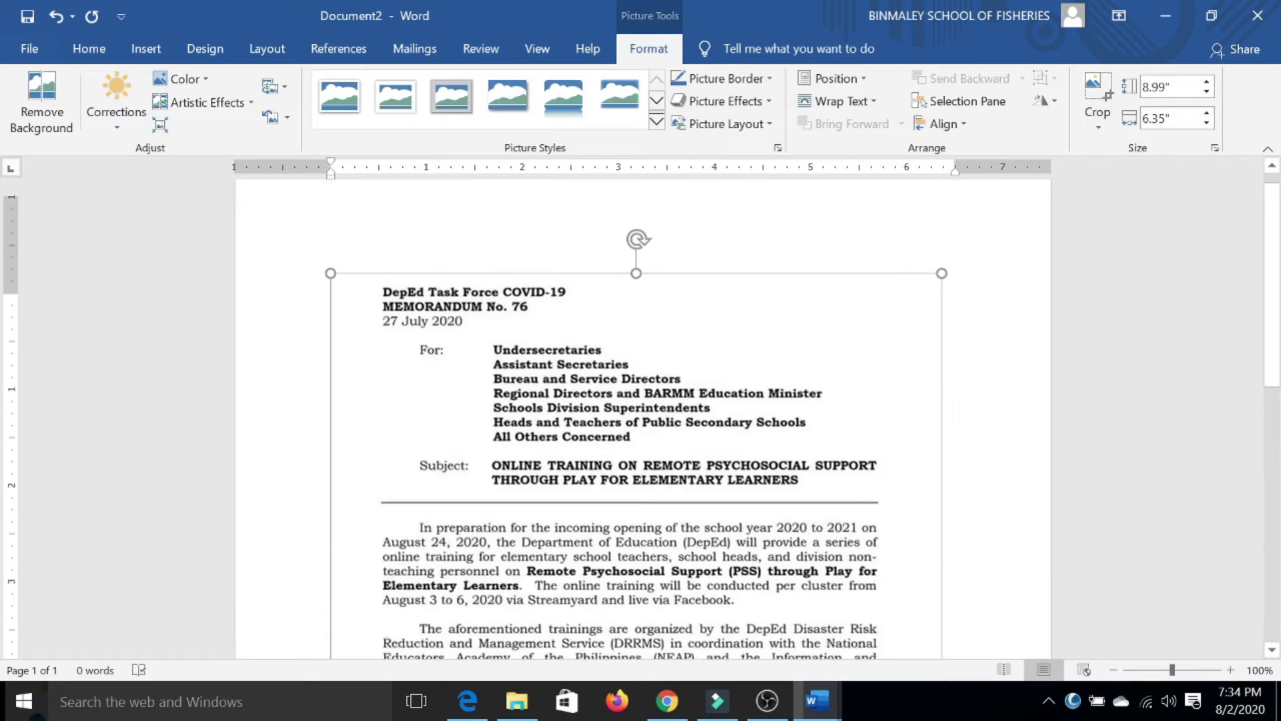
{"action": "scroll", "coordinate": [641, 401], "scroll_direction": "down", "scroll_amount": 4}
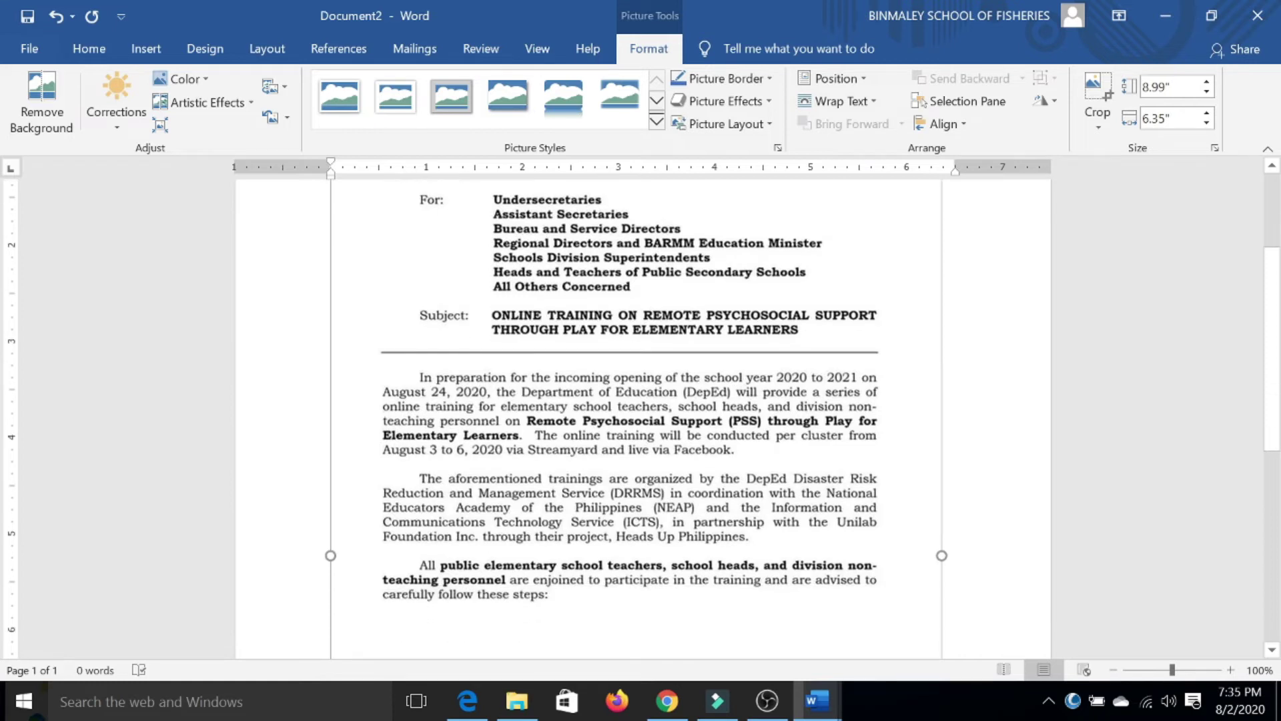
{"action": "scroll", "coordinate": [680, 380], "scroll_direction": "down", "scroll_amount": 2}
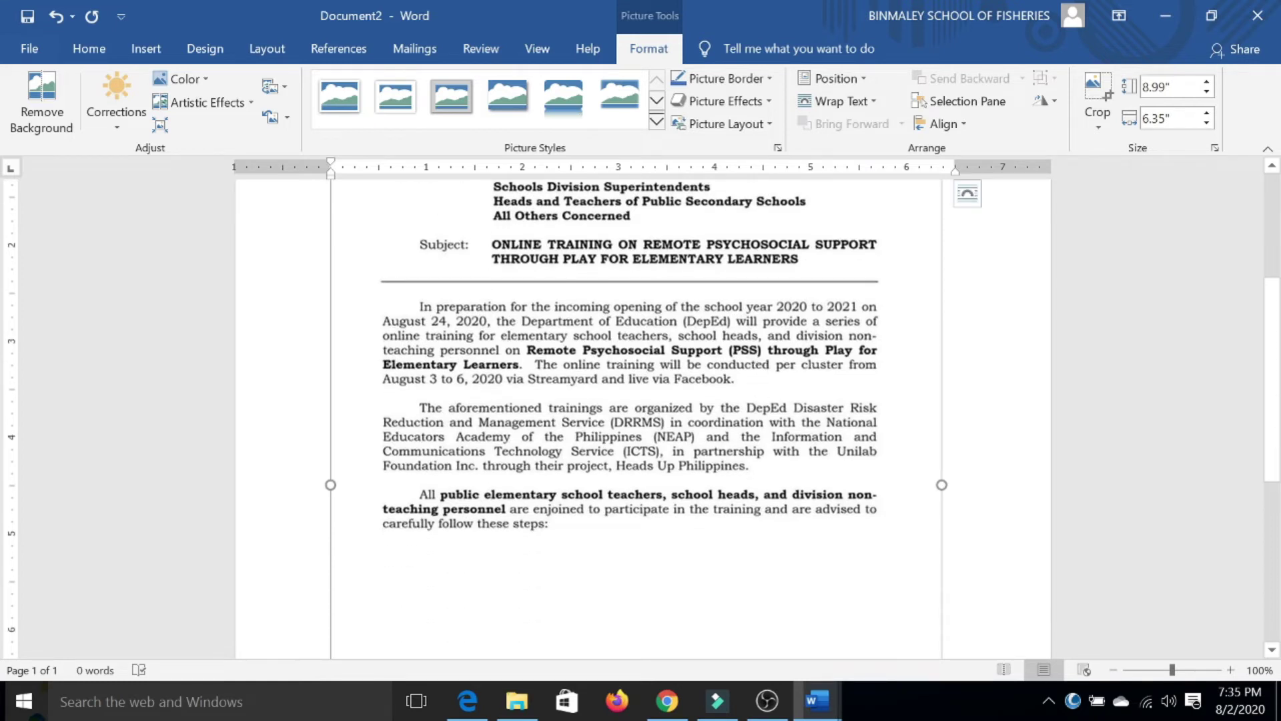
{"action": "scroll", "coordinate": [636, 401], "scroll_direction": "up", "scroll_amount": 5}
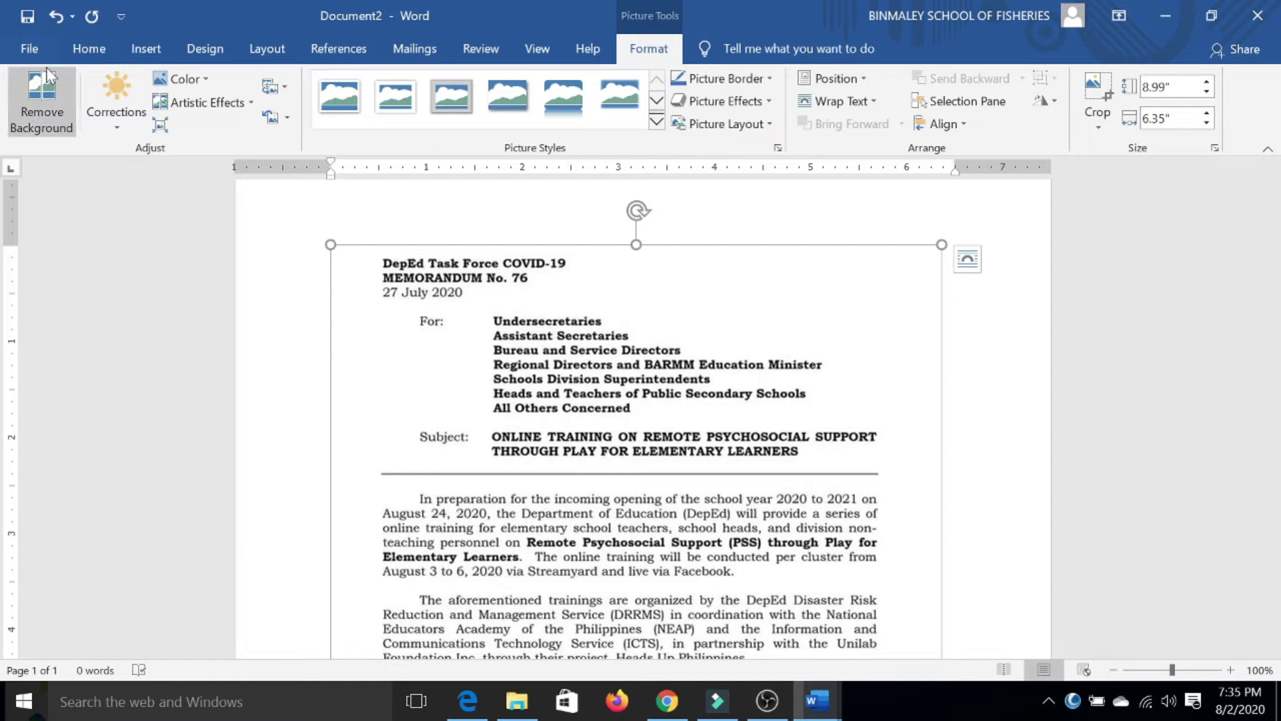
Export the memo to Desktop > WORD PRESENTATION as MEMO DEMO with file type PDF
{"action": "left_click", "coordinate": [33, 49]}
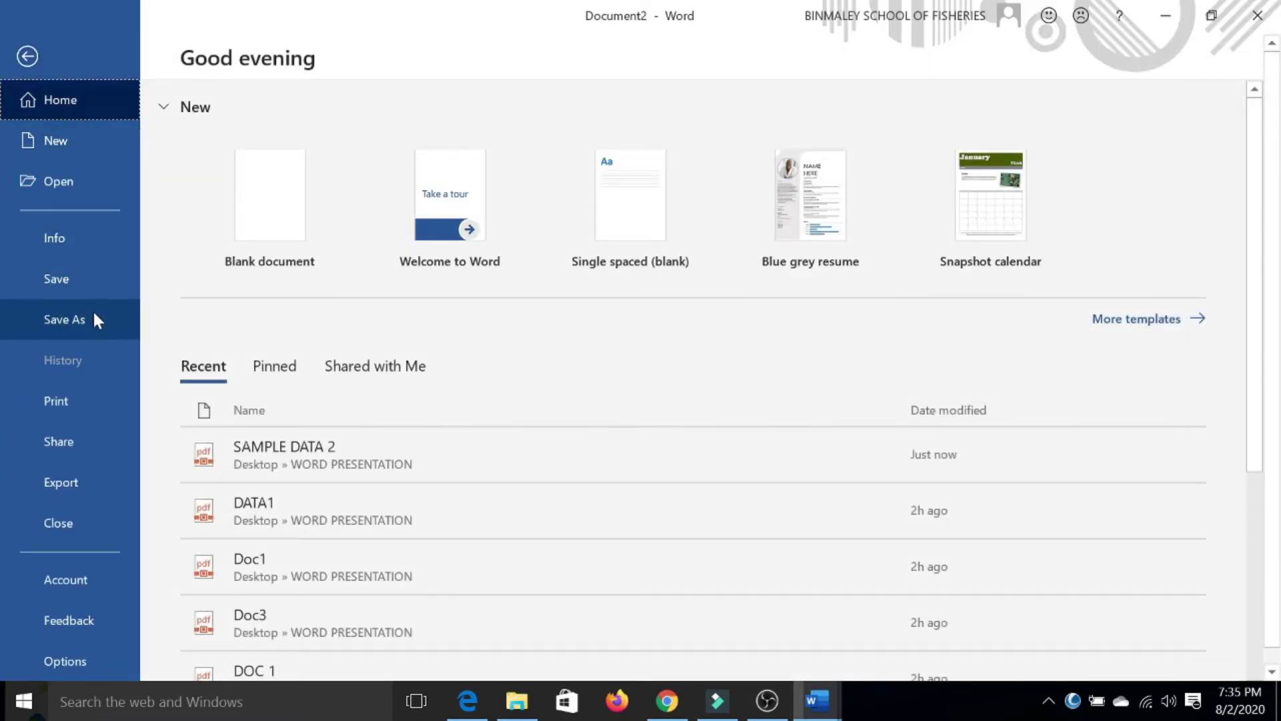
{"action": "left_click", "coordinate": [97, 319]}
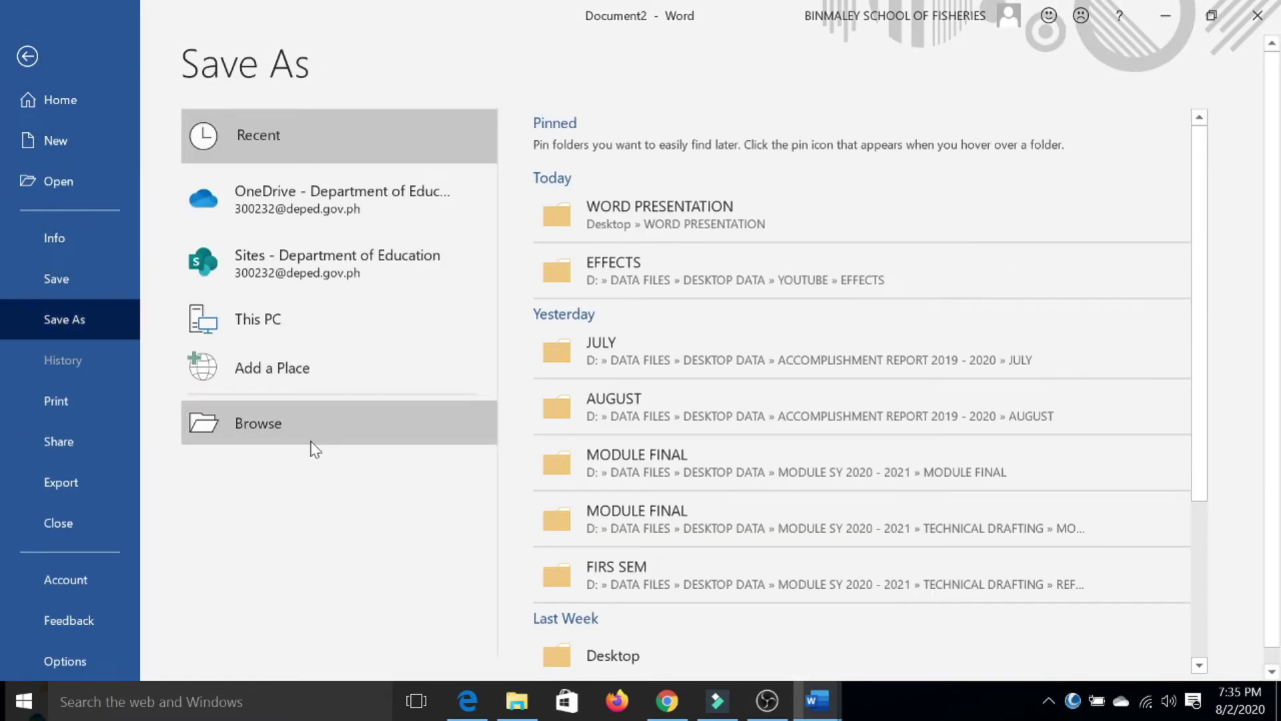
{"action": "left_click", "coordinate": [313, 442]}
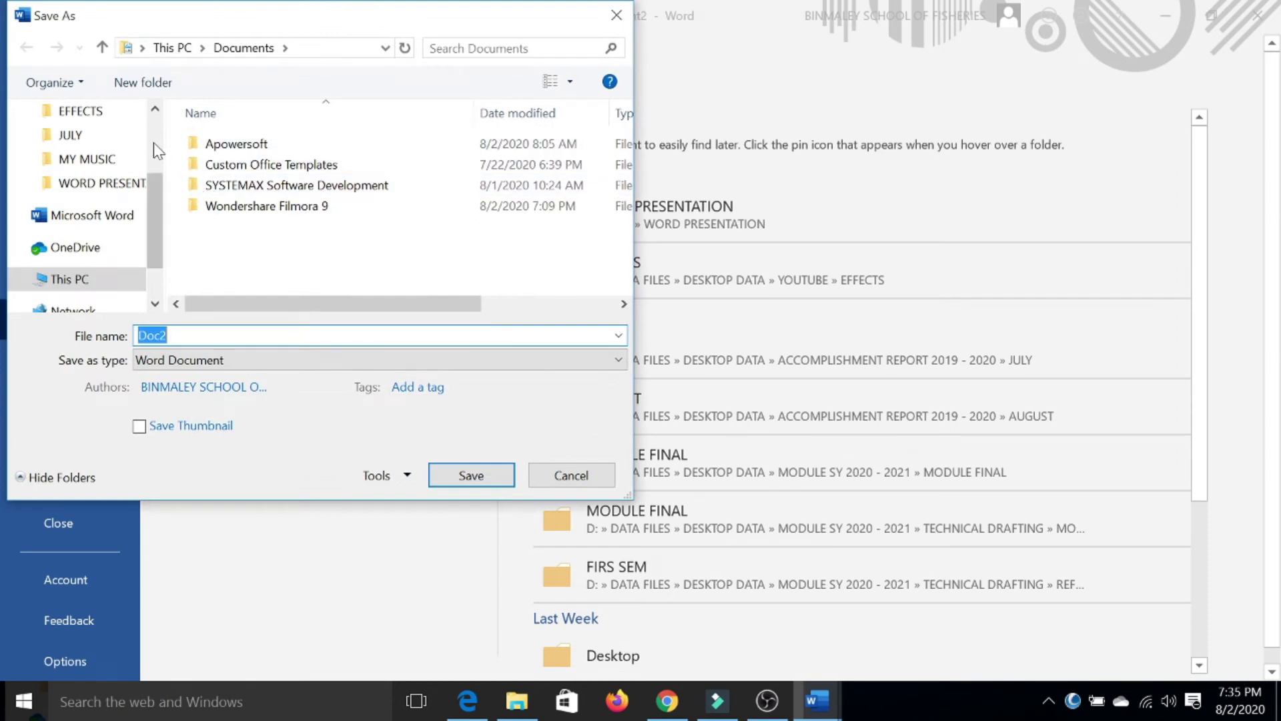
{"action": "scroll", "coordinate": [157, 149], "scroll_direction": "up", "scroll_amount": 3}
{"action": "left_click", "coordinate": [80, 143]}
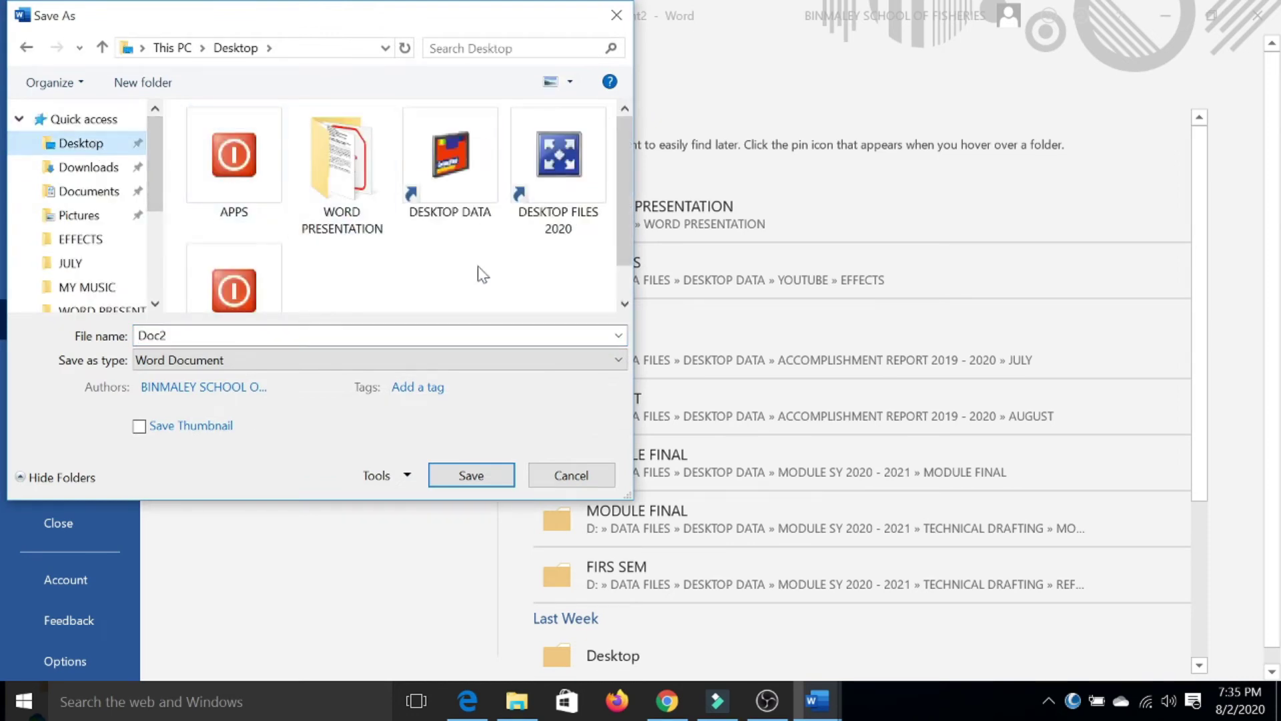
{"action": "double_click", "coordinate": [345, 190]}
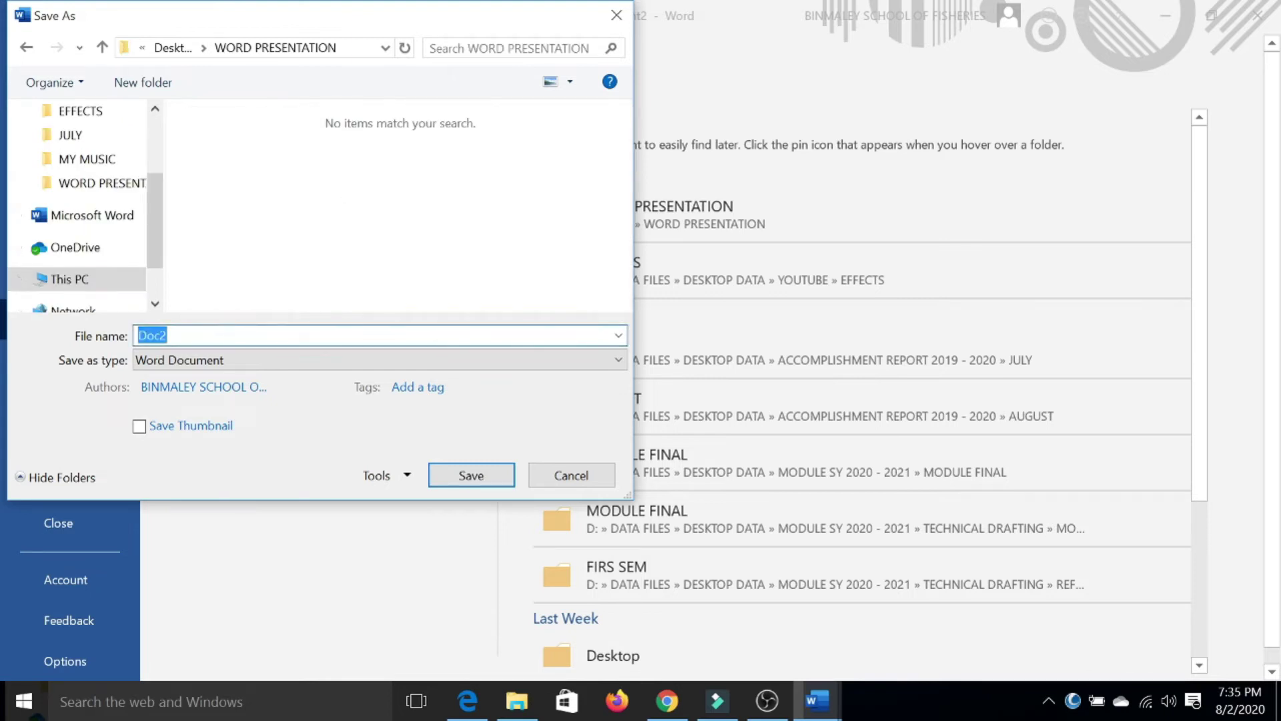
{"action": "type", "text": "MEMO DEMO"}
{"action": "left_click", "coordinate": [192, 367]}
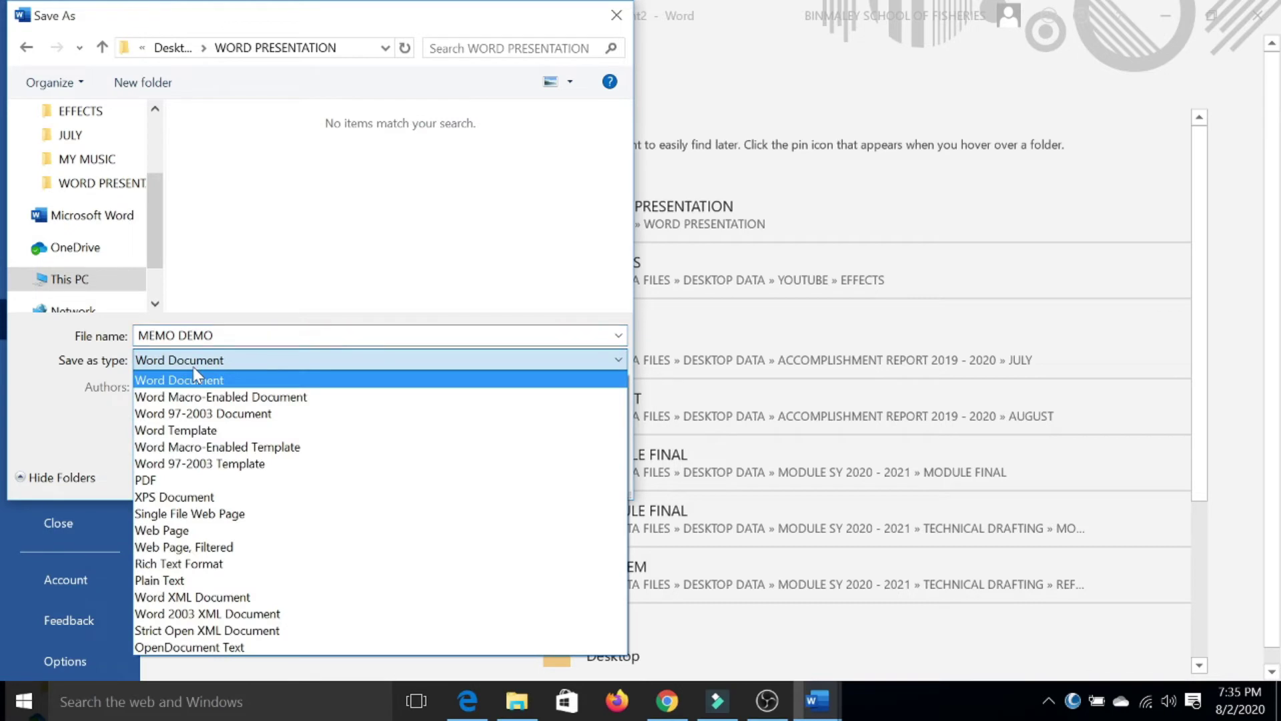
{"action": "left_click", "coordinate": [181, 490]}
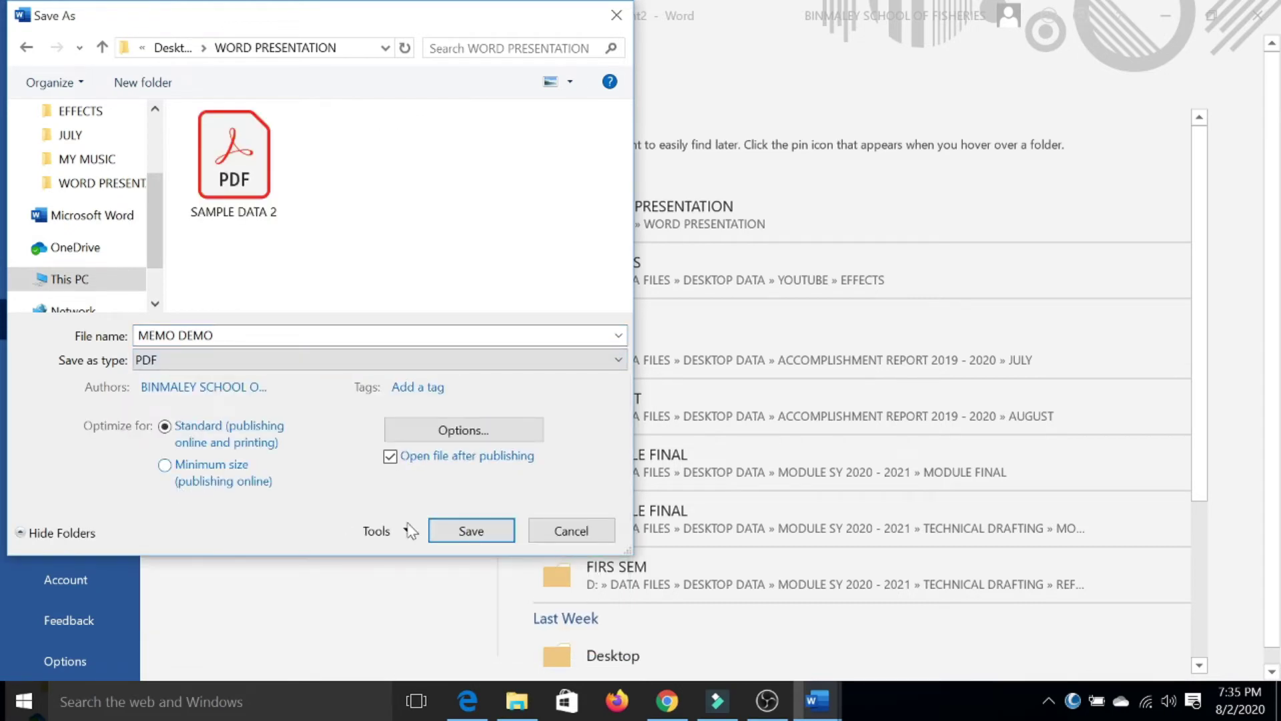
{"action": "left_click", "coordinate": [489, 532]}
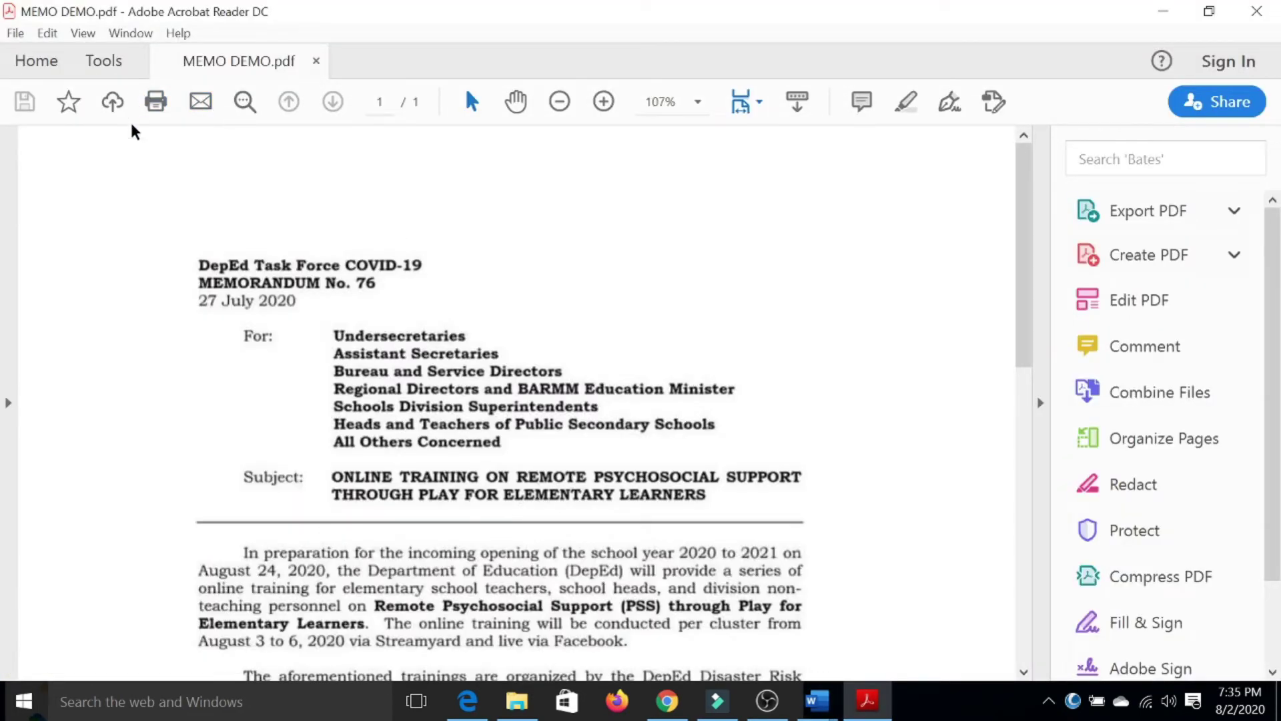
Scroll through MEMO DEMO.pdf in Acrobat Reader, then close Acrobat
{"action": "scroll", "coordinate": [654, 393], "scroll_direction": "down", "scroll_amount": 4}
{"action": "scroll", "coordinate": [656, 401], "scroll_direction": "down", "scroll_amount": 5}
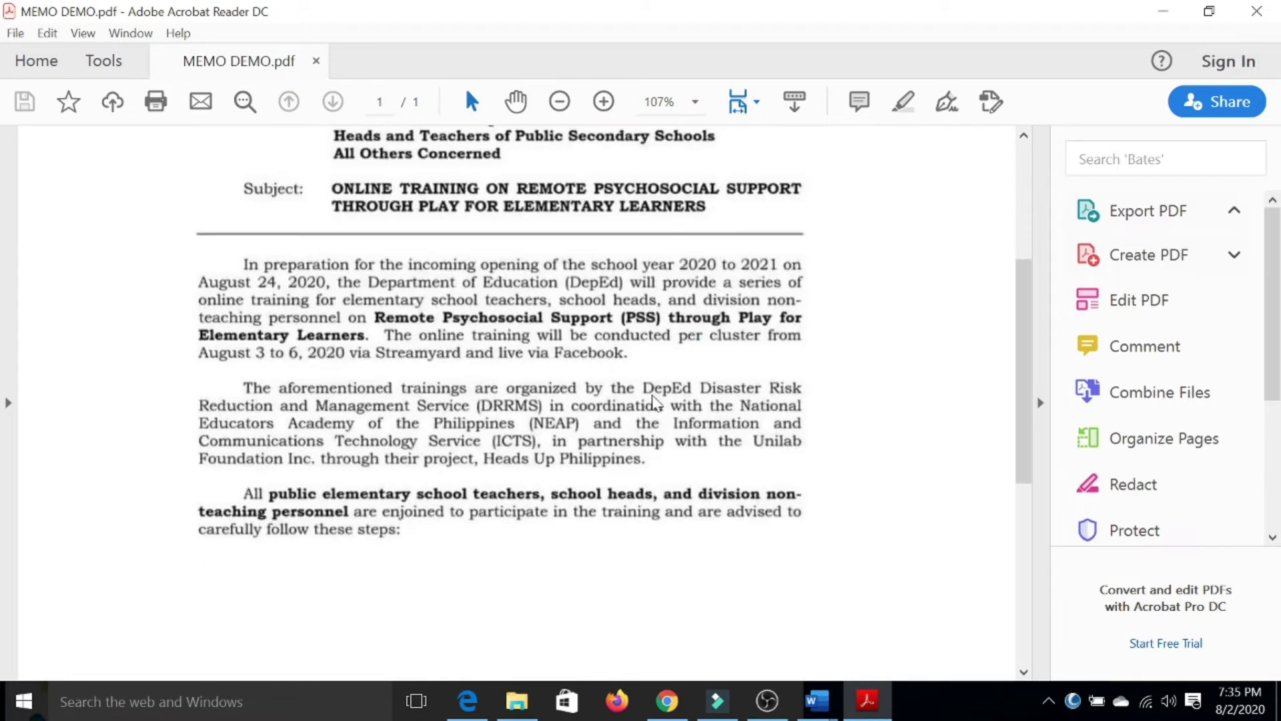
{"action": "scroll", "coordinate": [656, 402], "scroll_direction": "down", "scroll_amount": 2}
{"action": "left_click", "coordinate": [1257, 11]}
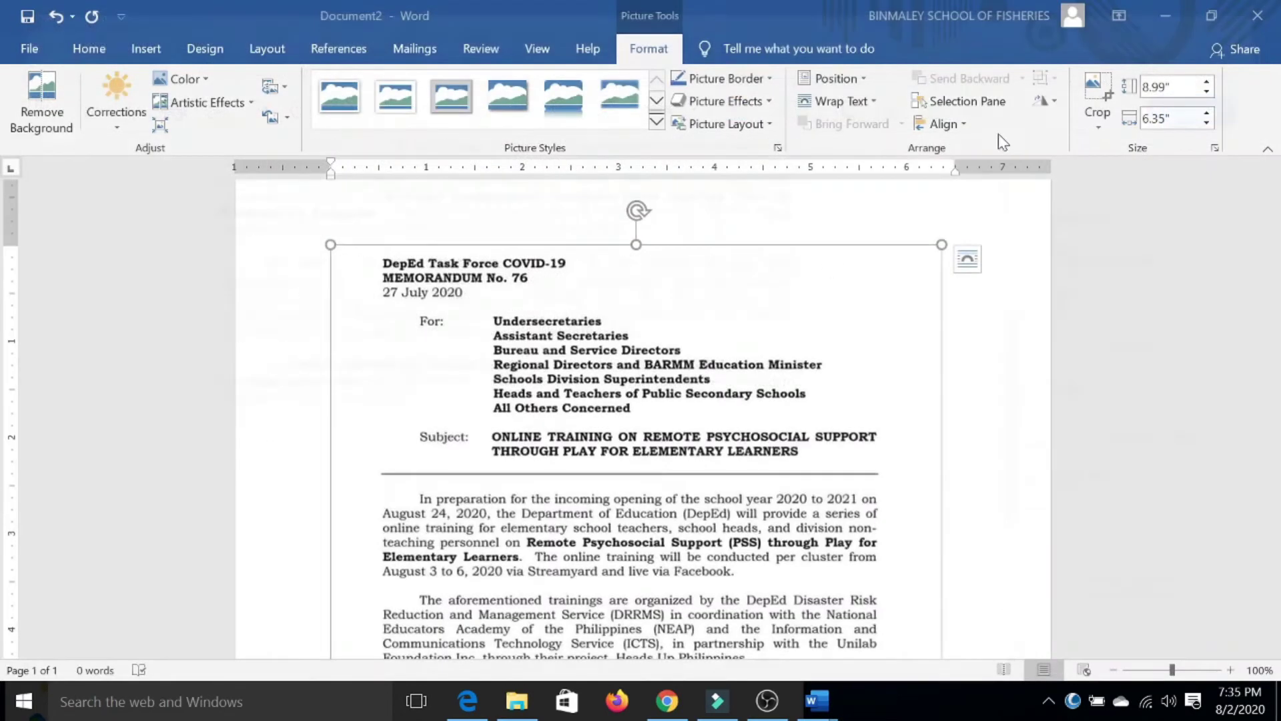
View WORD PRESENTATION as large icons and check the new 102 KB MEMO DEMO PDF
{"action": "left_click", "coordinate": [517, 701]}
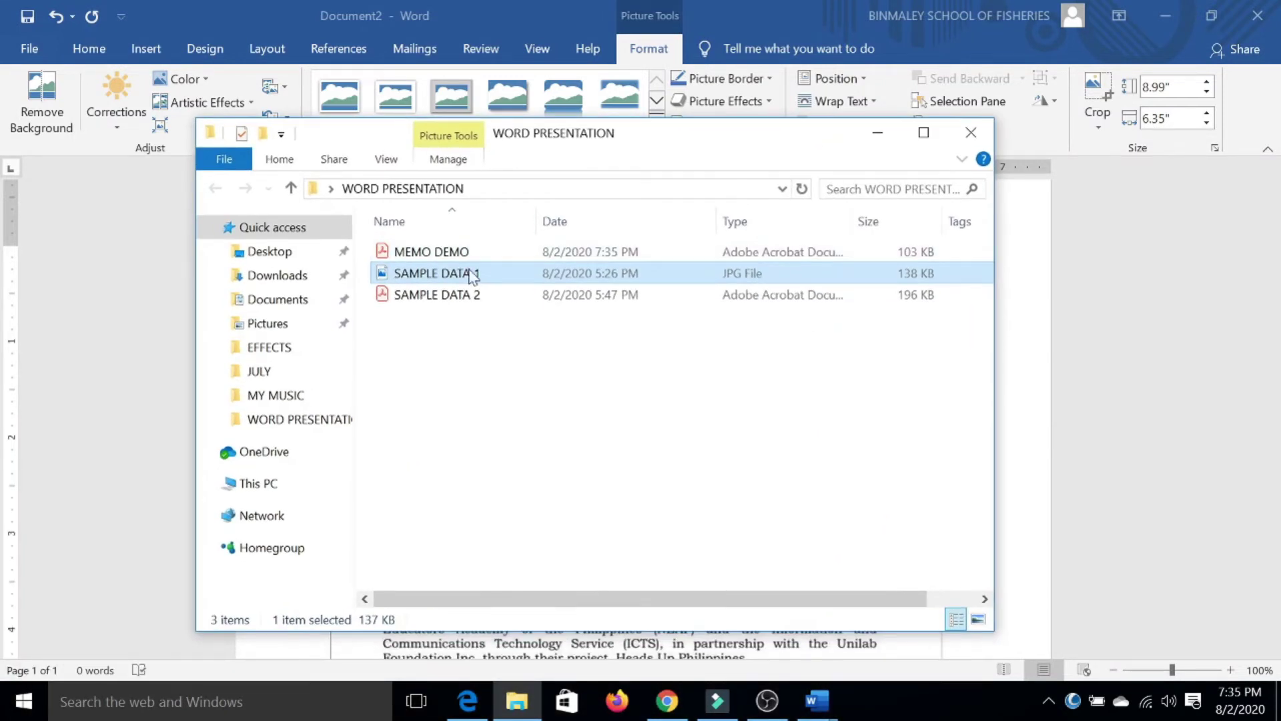
{"action": "left_click", "coordinate": [558, 367]}
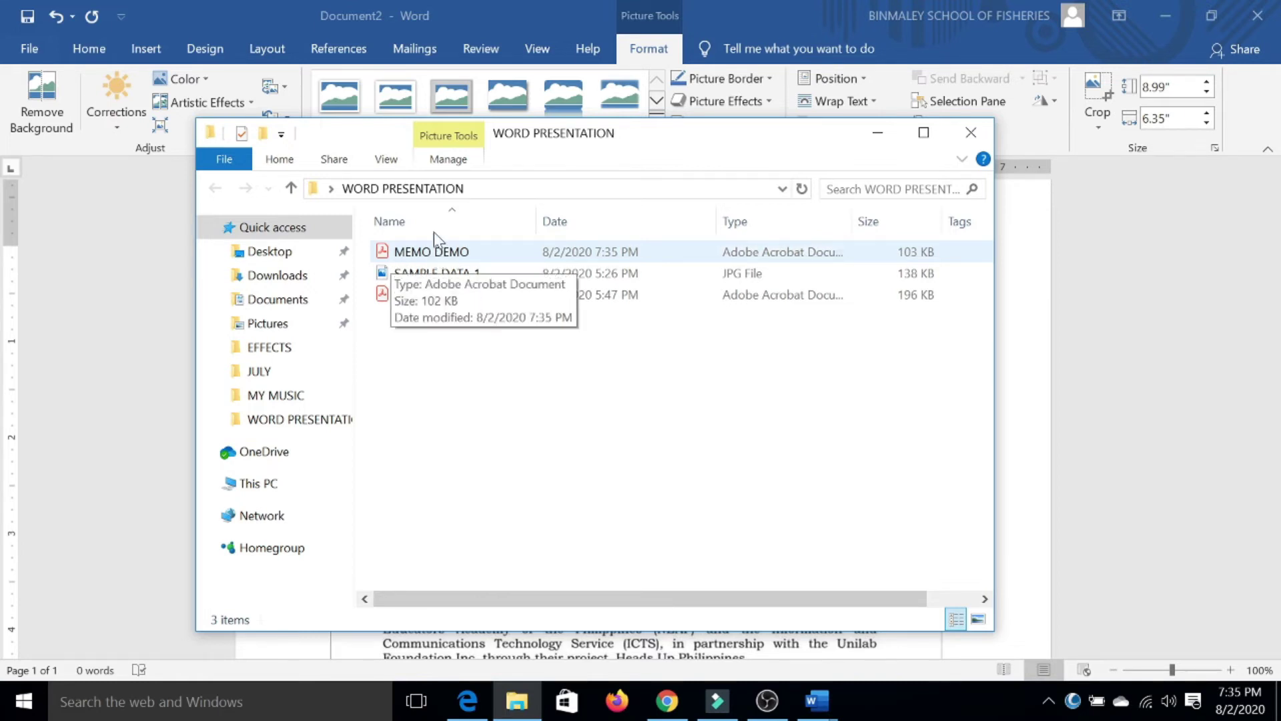
{"action": "left_click", "coordinate": [385, 158]}
{"action": "left_click", "coordinate": [502, 188]}
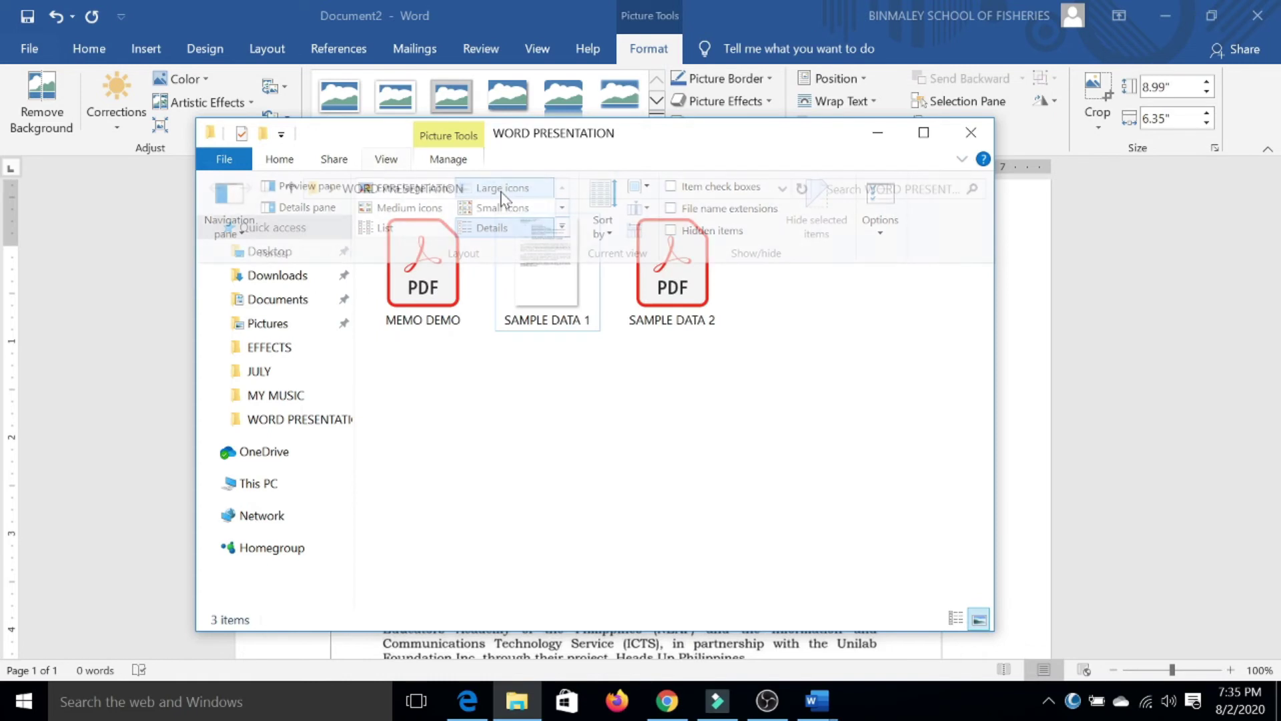
{"action": "left_click", "coordinate": [431, 293]}
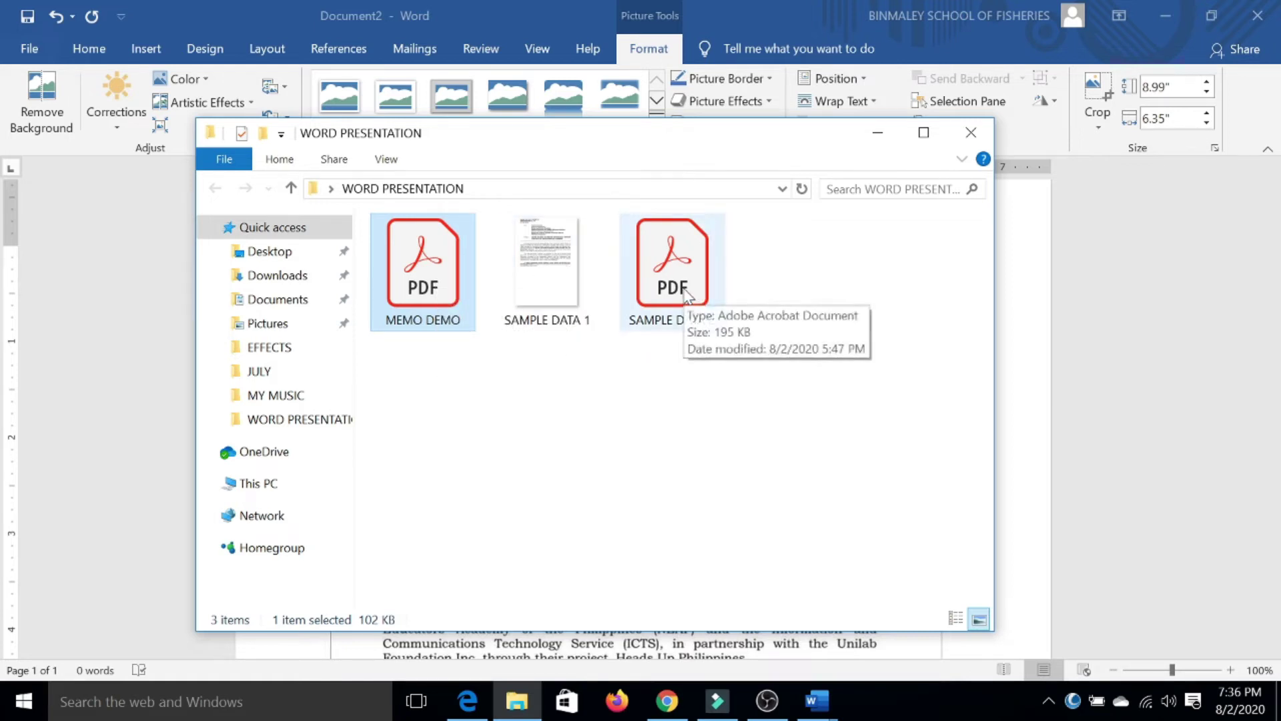
{"action": "left_click", "coordinate": [635, 427]}
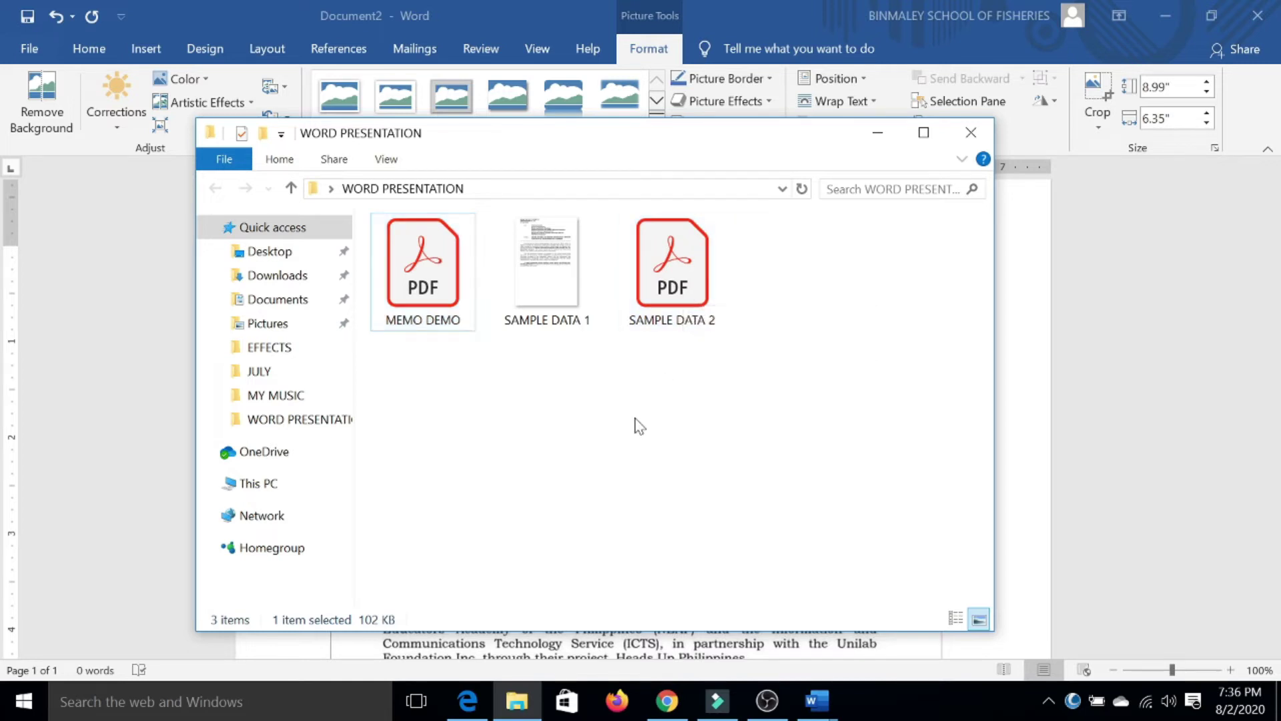
{"action": "left_click", "coordinate": [809, 52]}
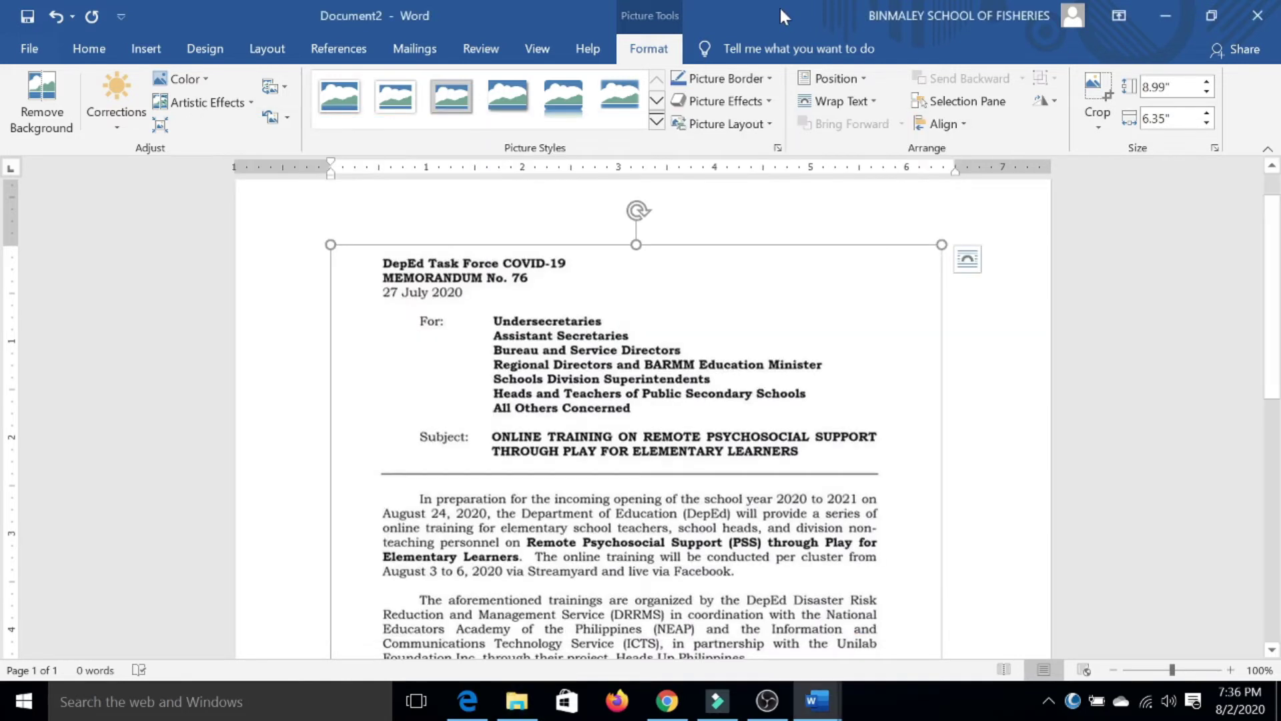
Create another new blank Word document
{"action": "left_click", "coordinate": [29, 50]}
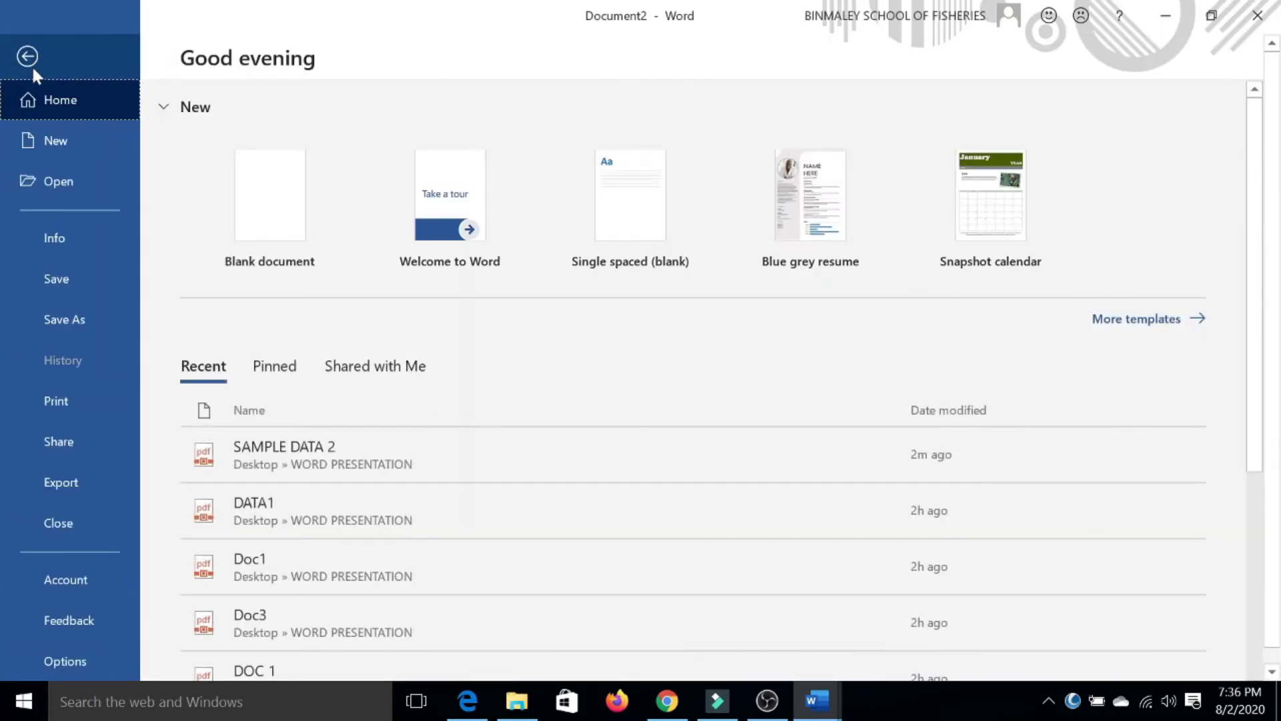
{"action": "left_click", "coordinate": [67, 157]}
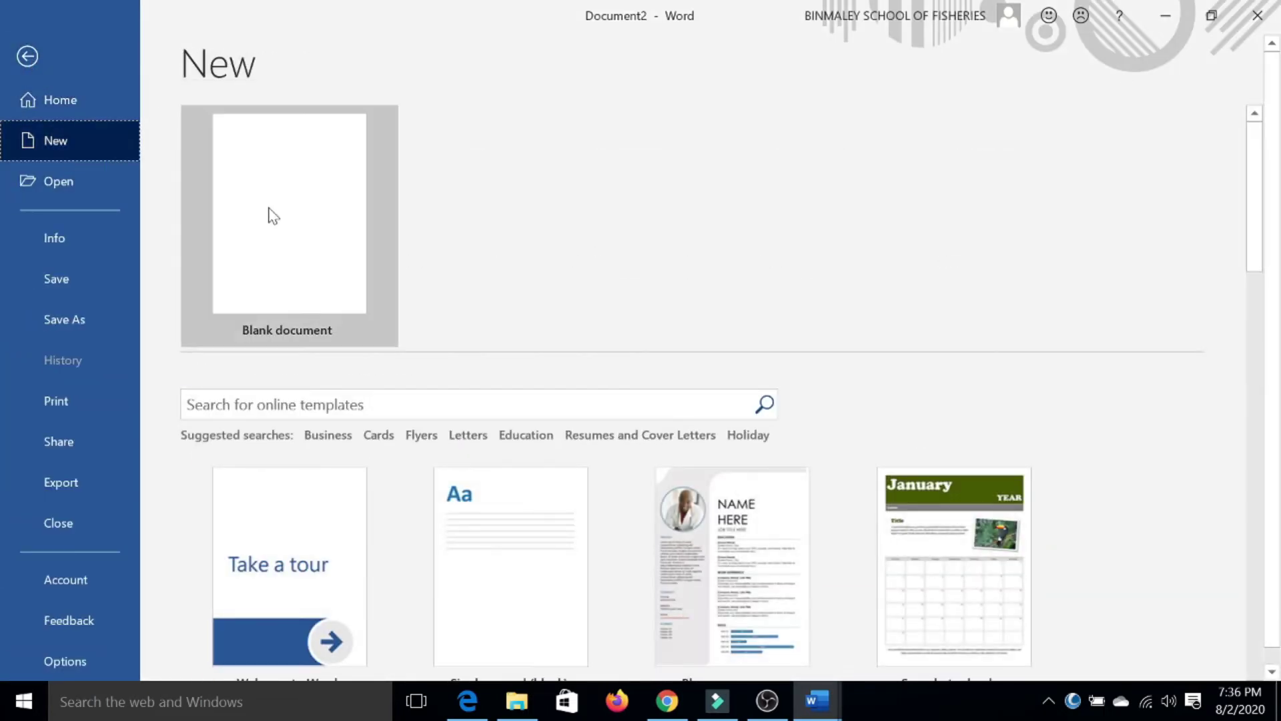
{"action": "left_click", "coordinate": [273, 216]}
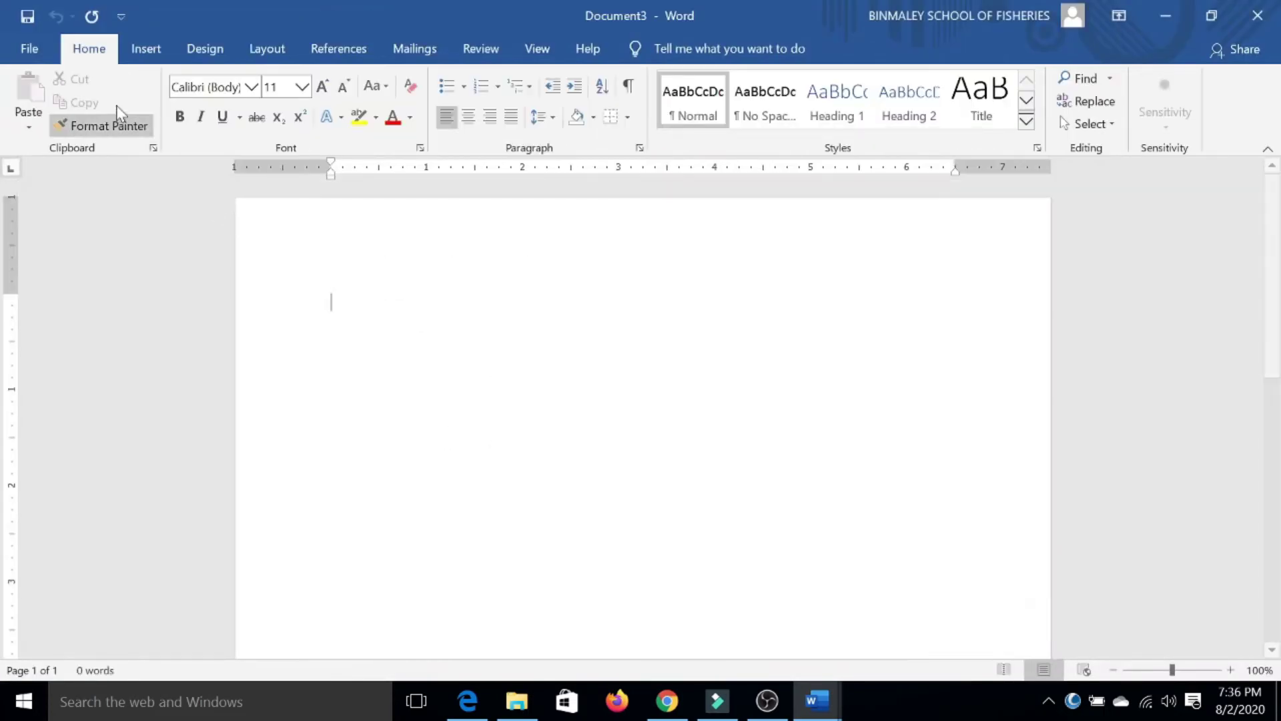
Open MEMO DEMO.pdf and accept its conversion into editable Word text
{"action": "left_click", "coordinate": [40, 59]}
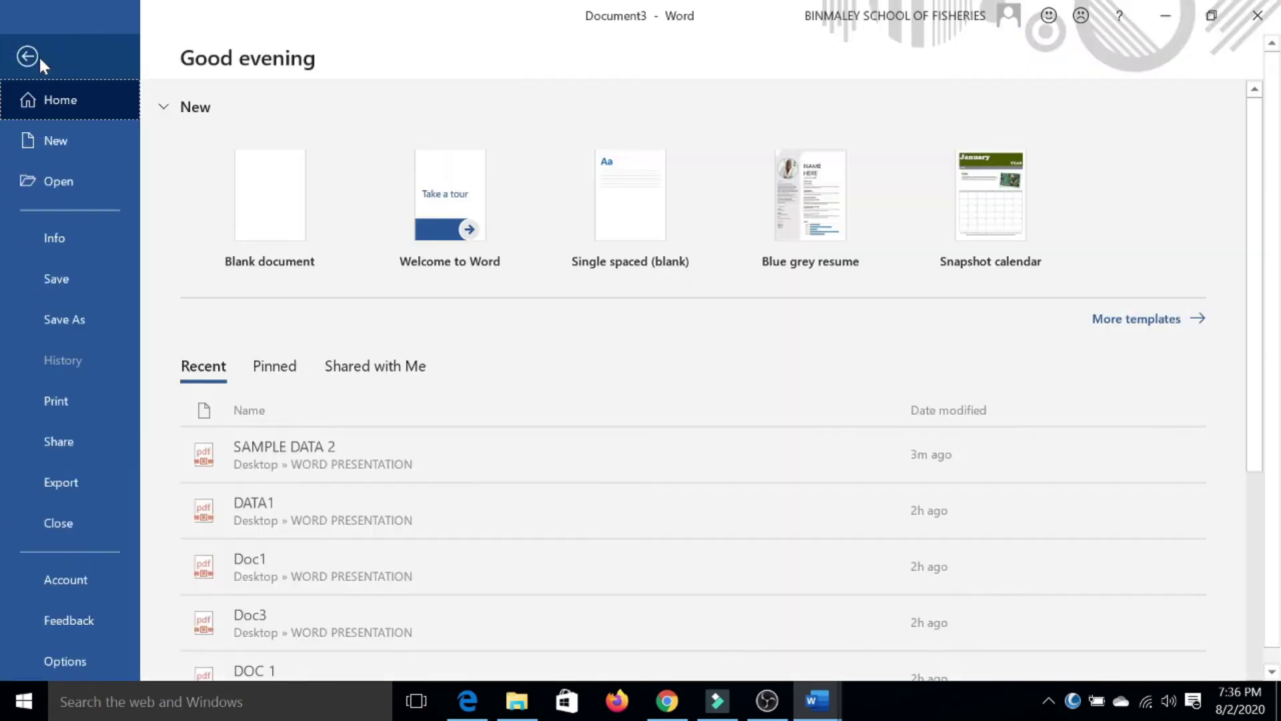
{"action": "left_click", "coordinate": [72, 178]}
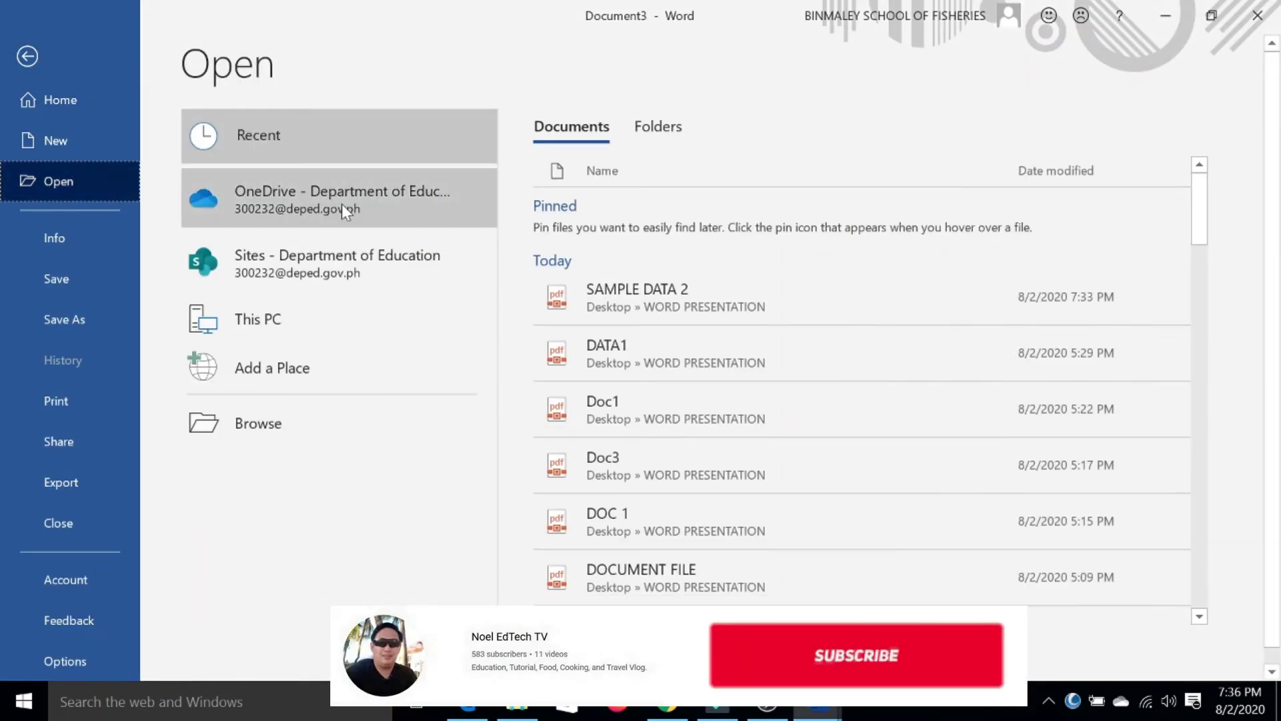
{"action": "left_click", "coordinate": [323, 421]}
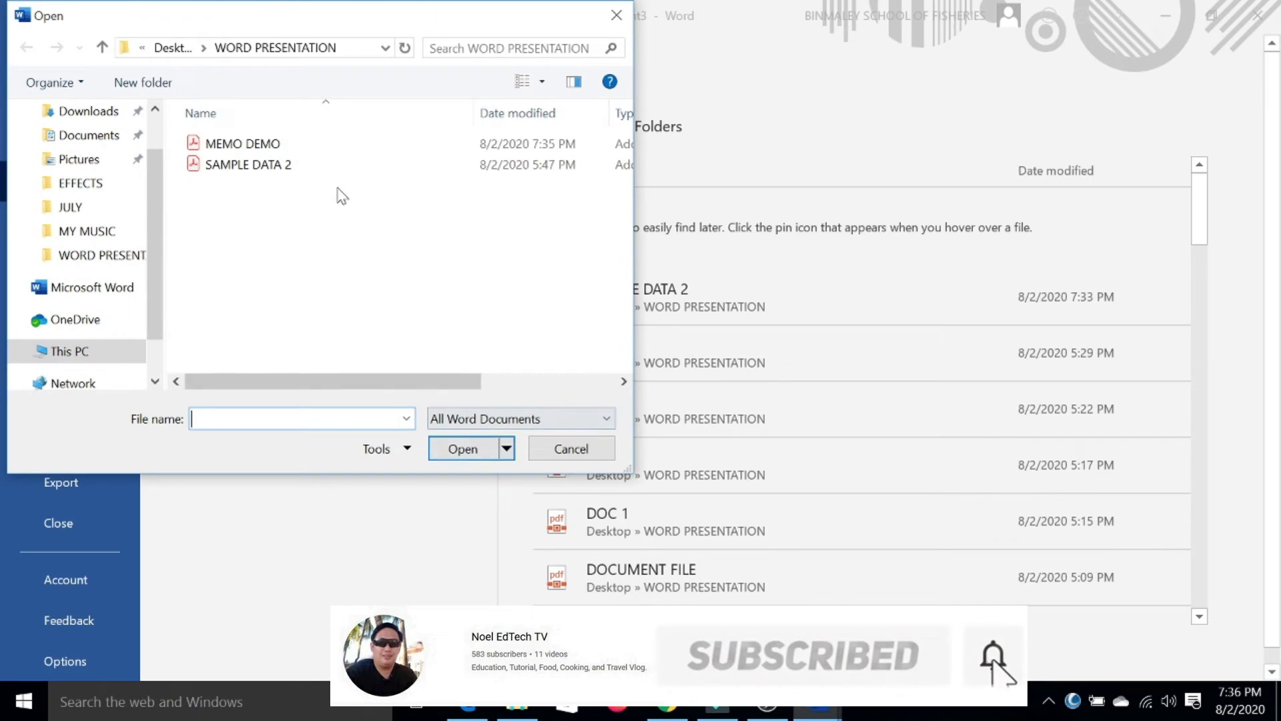
{"action": "double_click", "coordinate": [287, 143]}
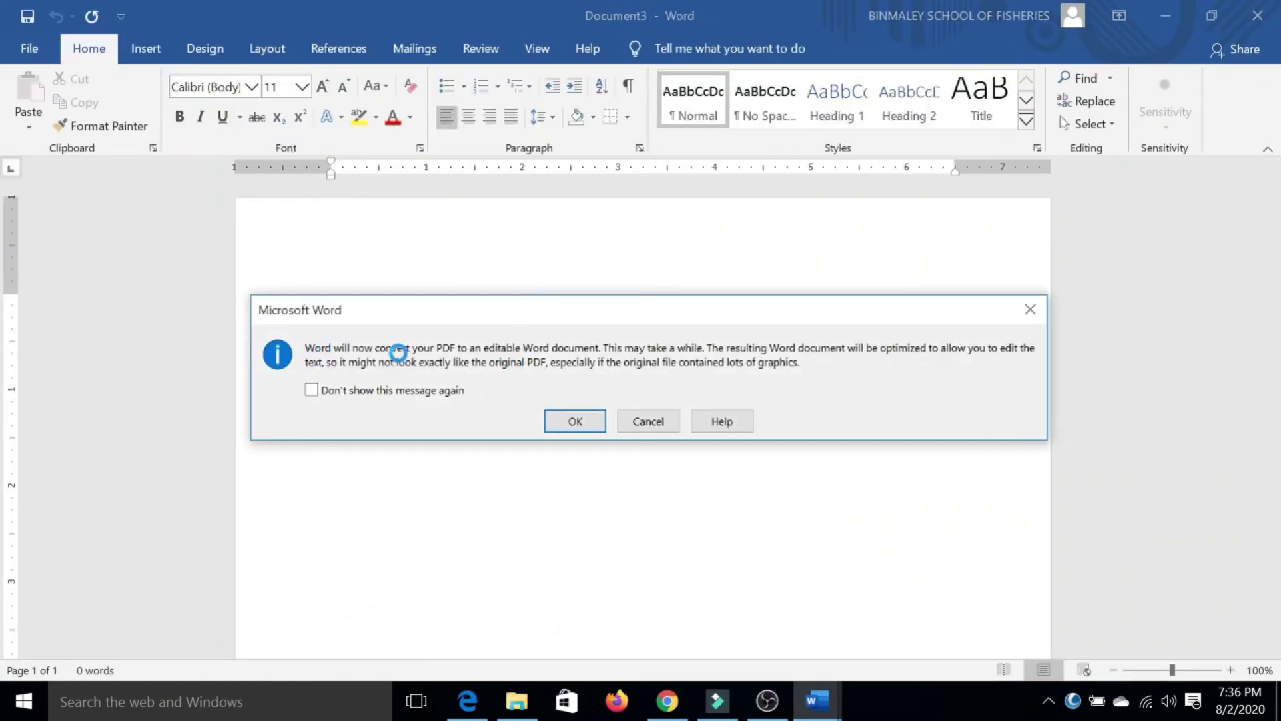
{"action": "left_click", "coordinate": [590, 421]}
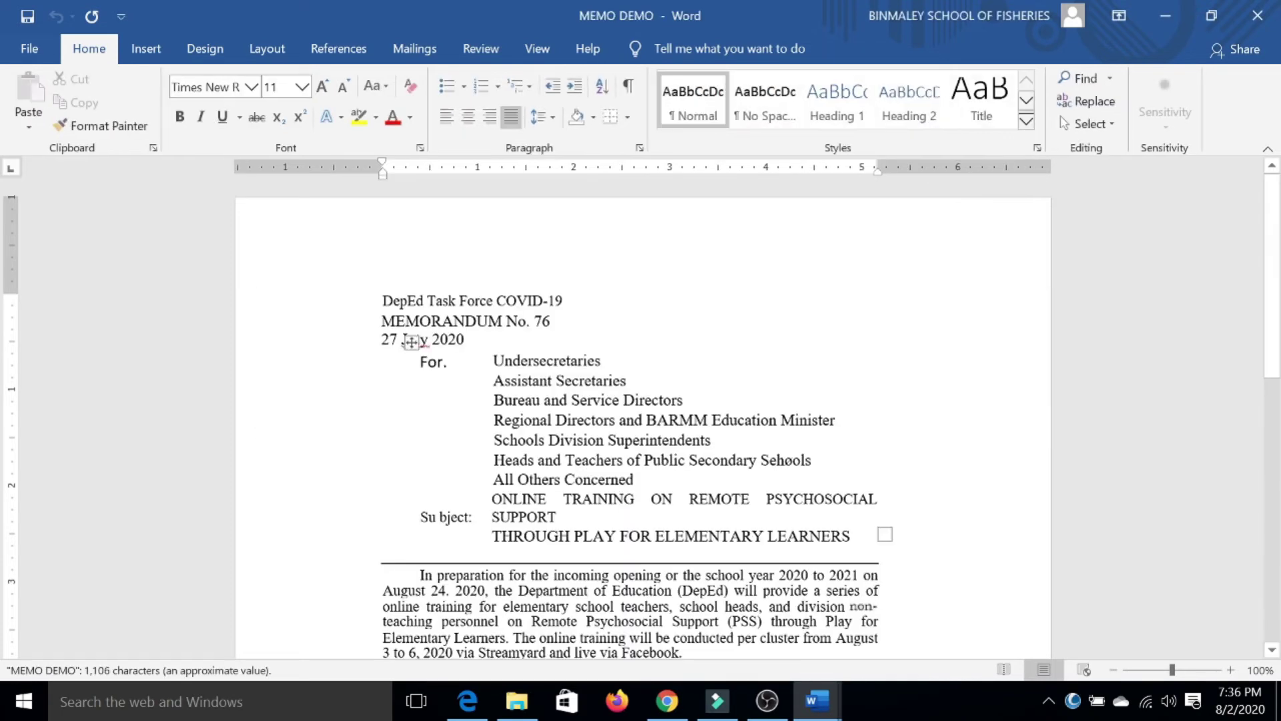
{"action": "scroll", "coordinate": [412, 342], "scroll_direction": "down", "scroll_amount": 5}
{"action": "scroll", "coordinate": [411, 342], "scroll_direction": "down", "scroll_amount": 2}
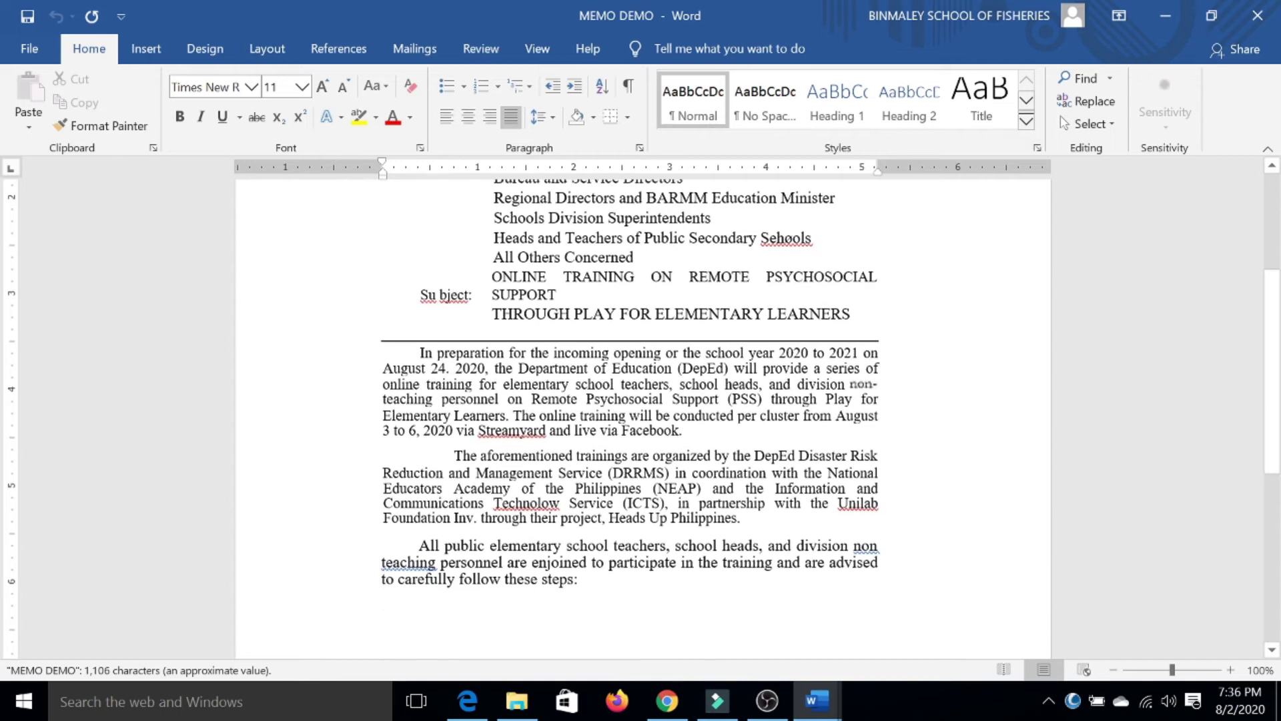
{"action": "scroll", "coordinate": [631, 400], "scroll_direction": "up", "scroll_amount": 3}
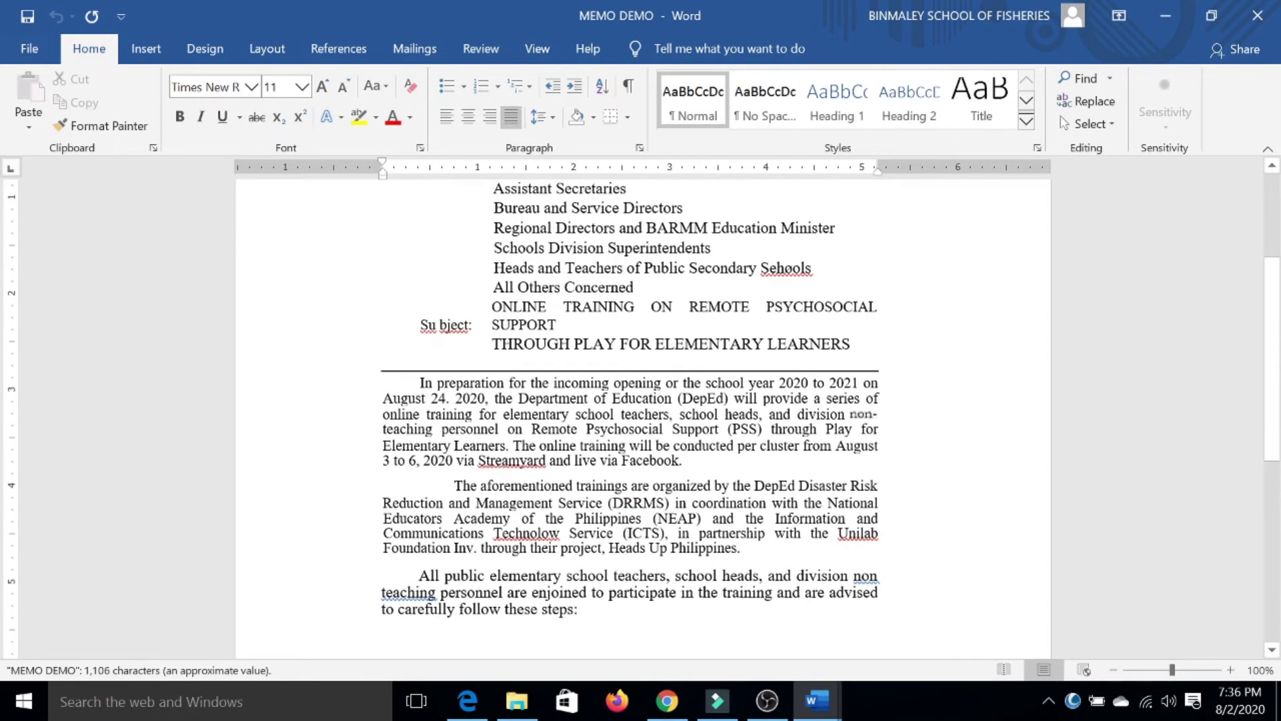
{"action": "left_click", "coordinate": [640, 445]}
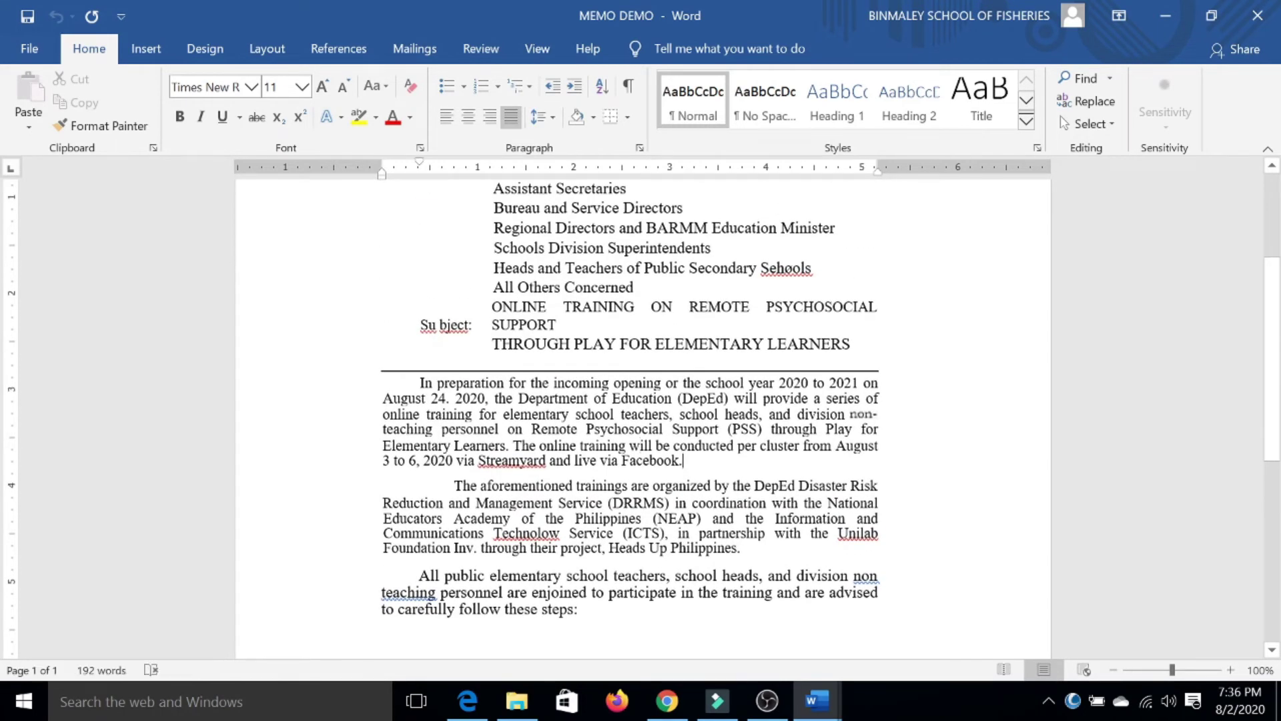
{"action": "type", "text": " ALSJD ASDLJASDLK FADLKFFJASD FAS; DFLKJASDL F;l"}
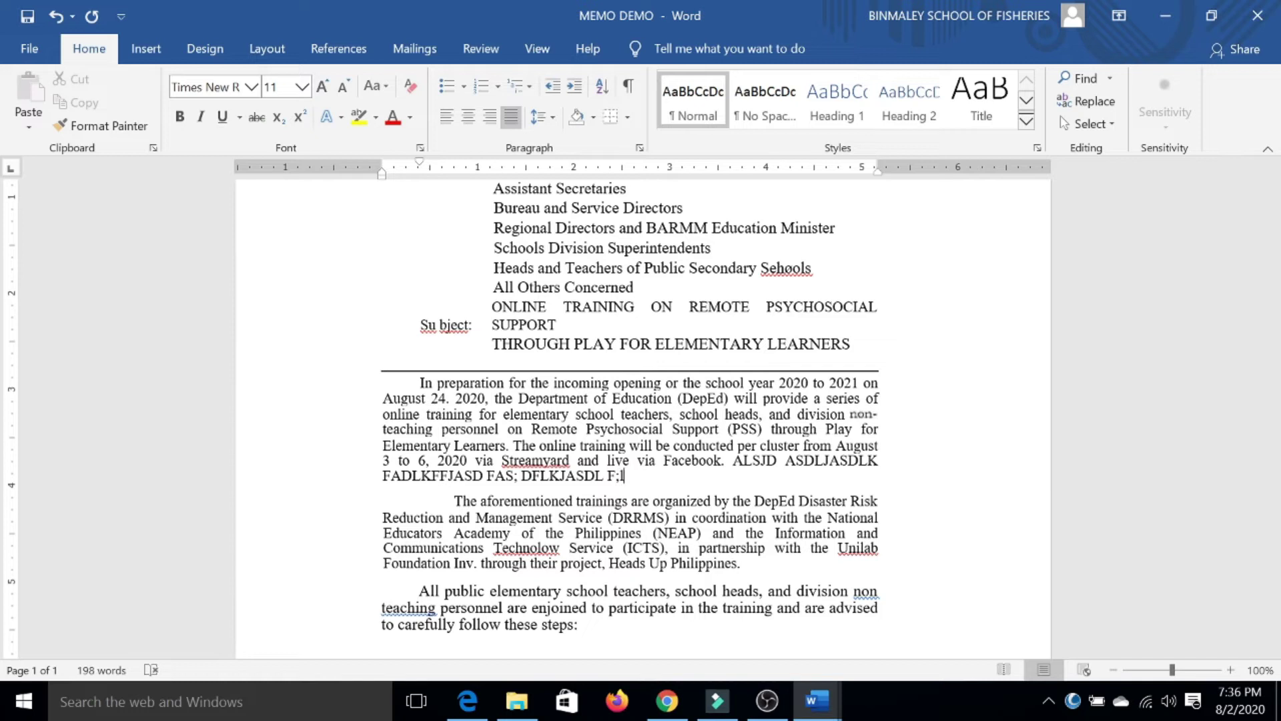
{"action": "left_click_drag", "start_coordinate": [624, 475], "coordinate": [731, 461]}
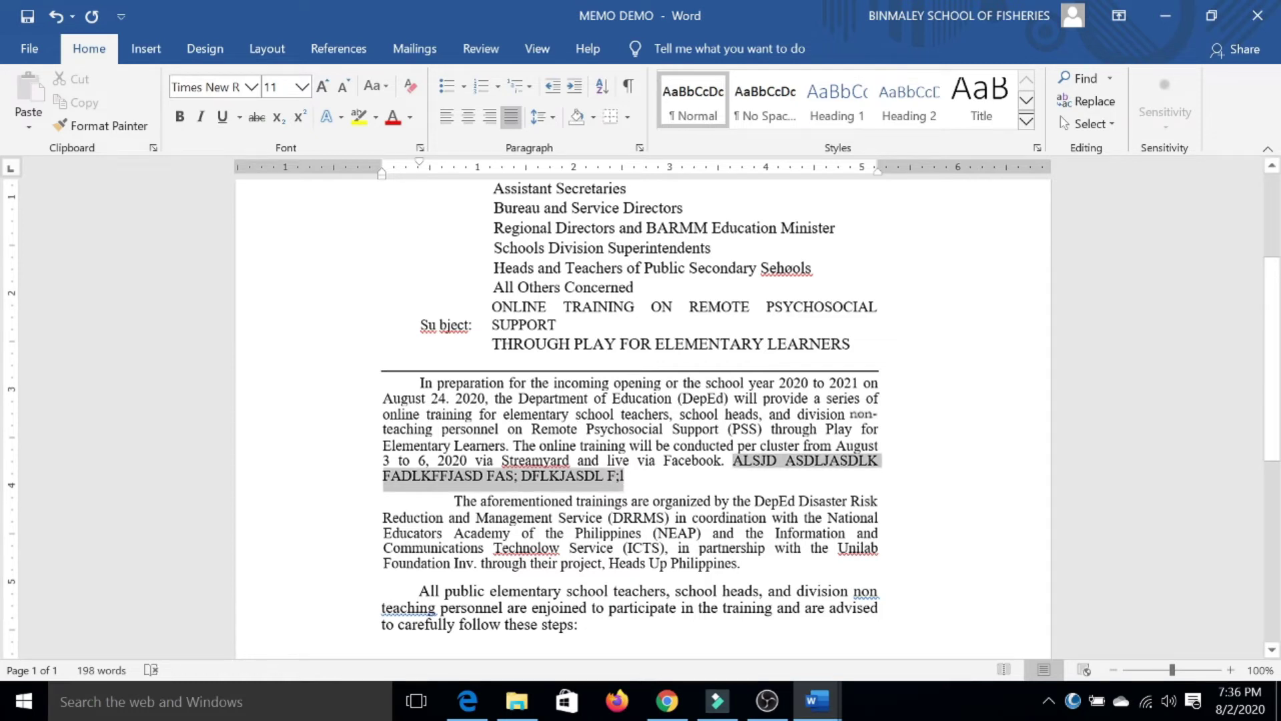
{"action": "key", "text": "BackSpace"}
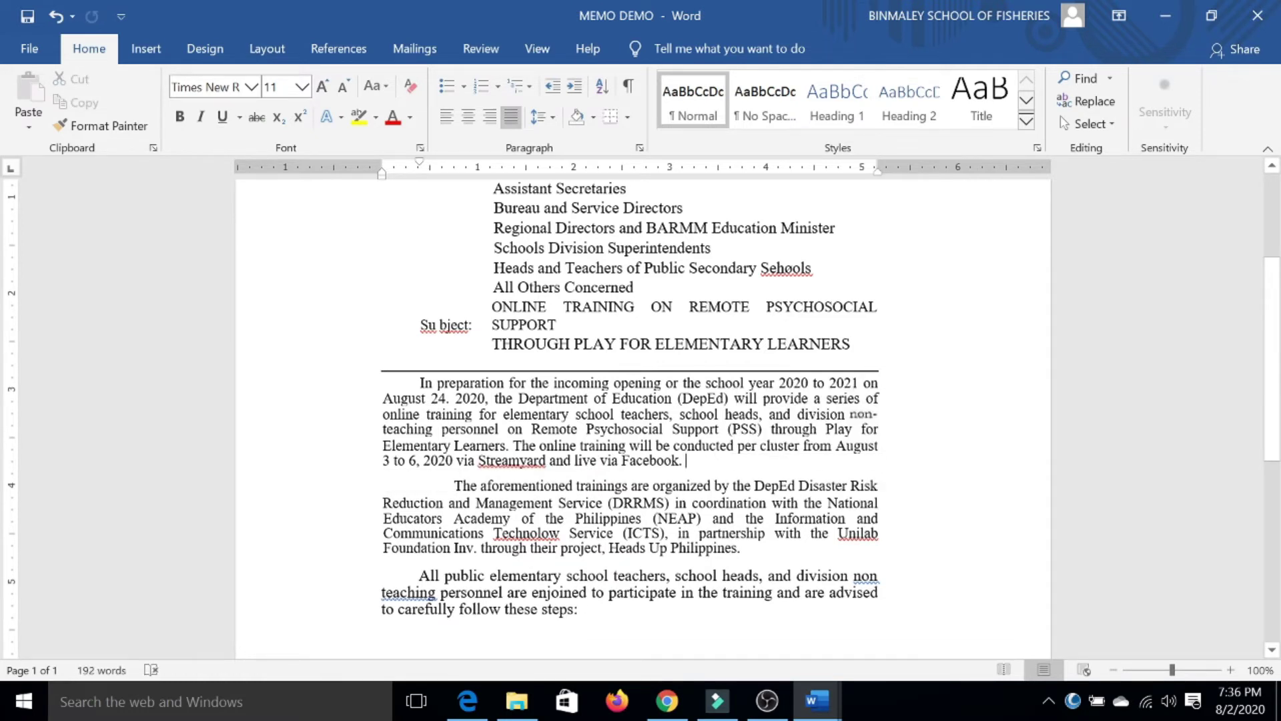
{"action": "scroll", "coordinate": [642, 421], "scroll_direction": "up", "scroll_amount": 1}
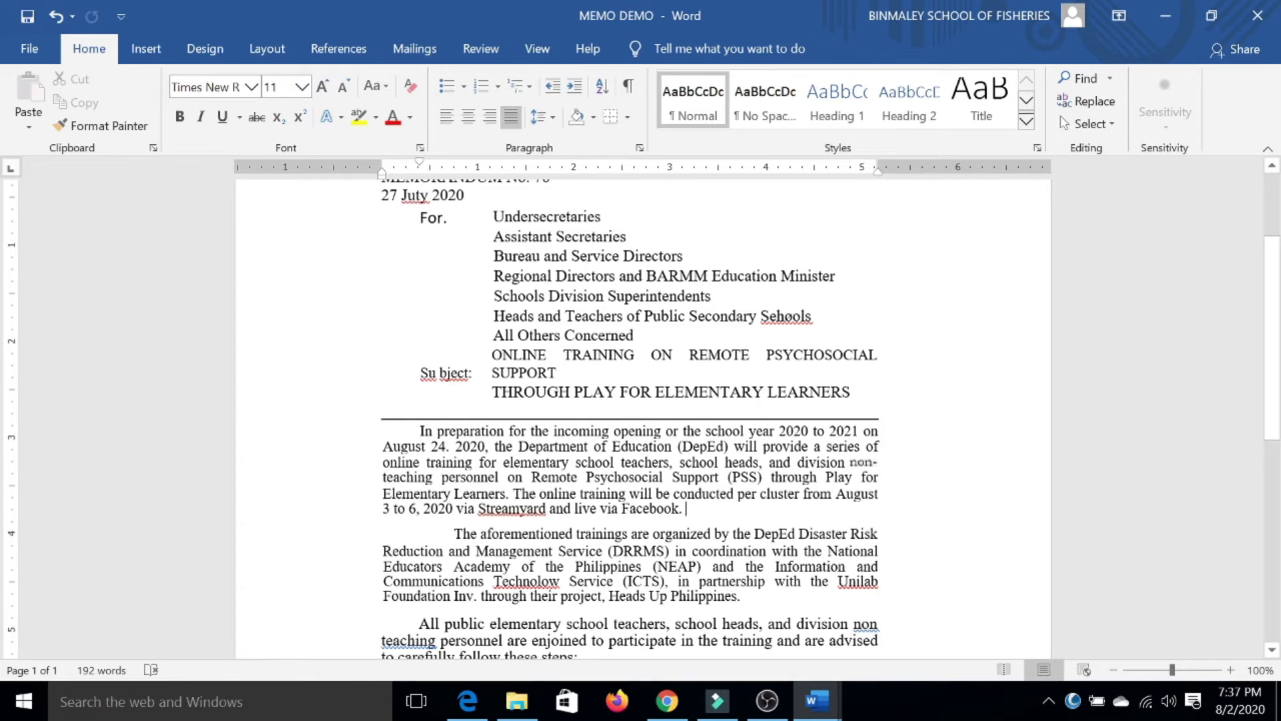
Correct the month in the date from Juty to July, reading 27 July 2020
{"action": "scroll", "coordinate": [411, 342], "scroll_direction": "up", "scroll_amount": 3}
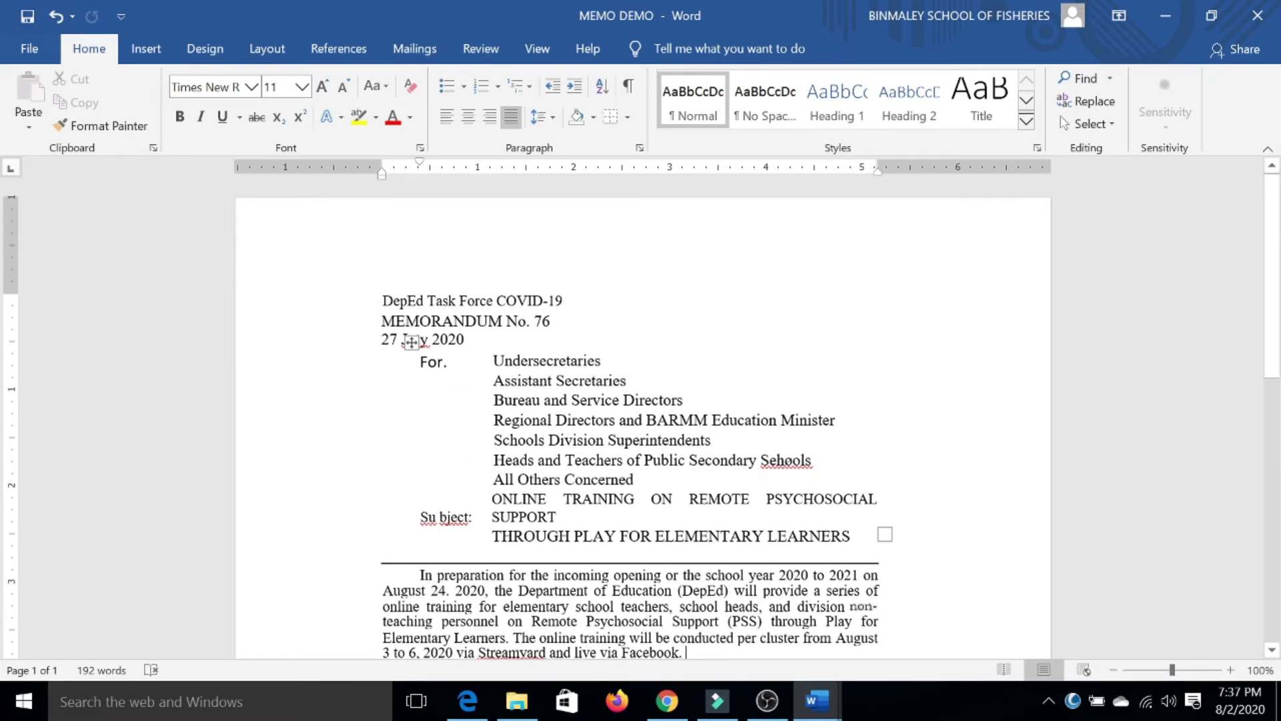
{"action": "scroll", "coordinate": [411, 342], "scroll_direction": "up", "scroll_amount": 3, "text": "ctrl"}
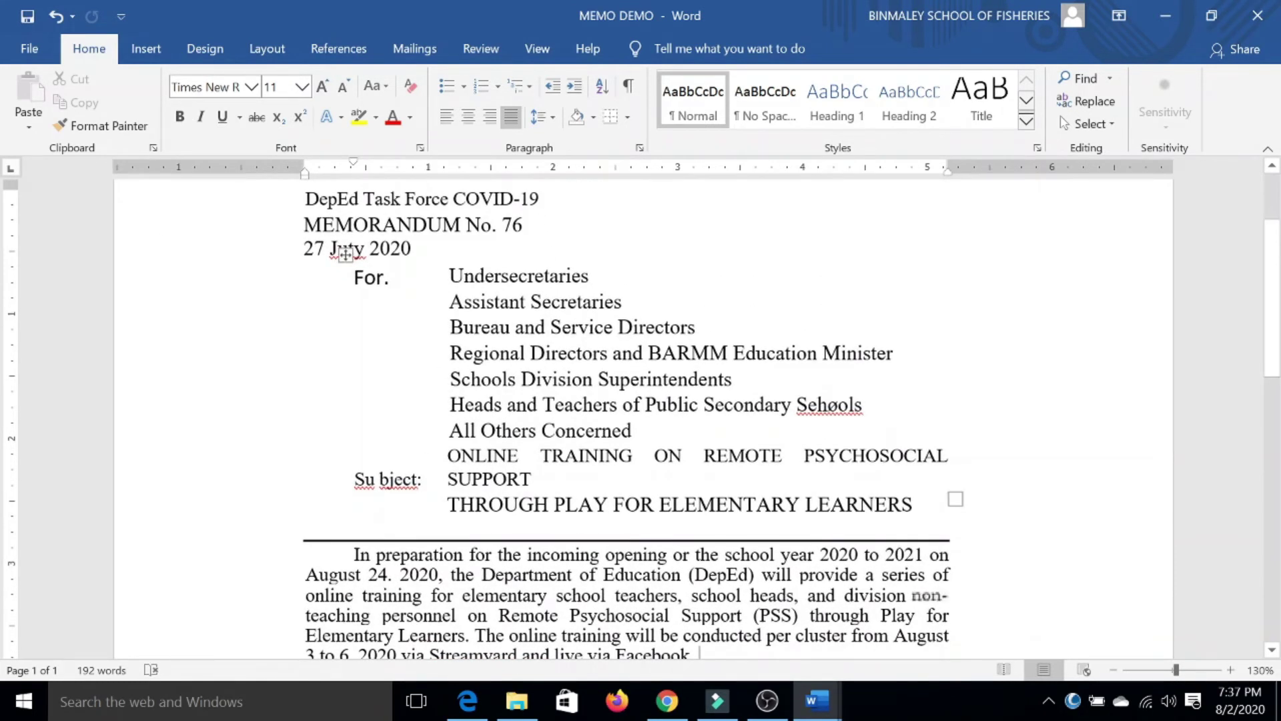
{"action": "left_click", "coordinate": [380, 249]}
{"action": "left_click", "coordinate": [755, 404]}
{"action": "mouse_move", "coordinate": [601, 400]}
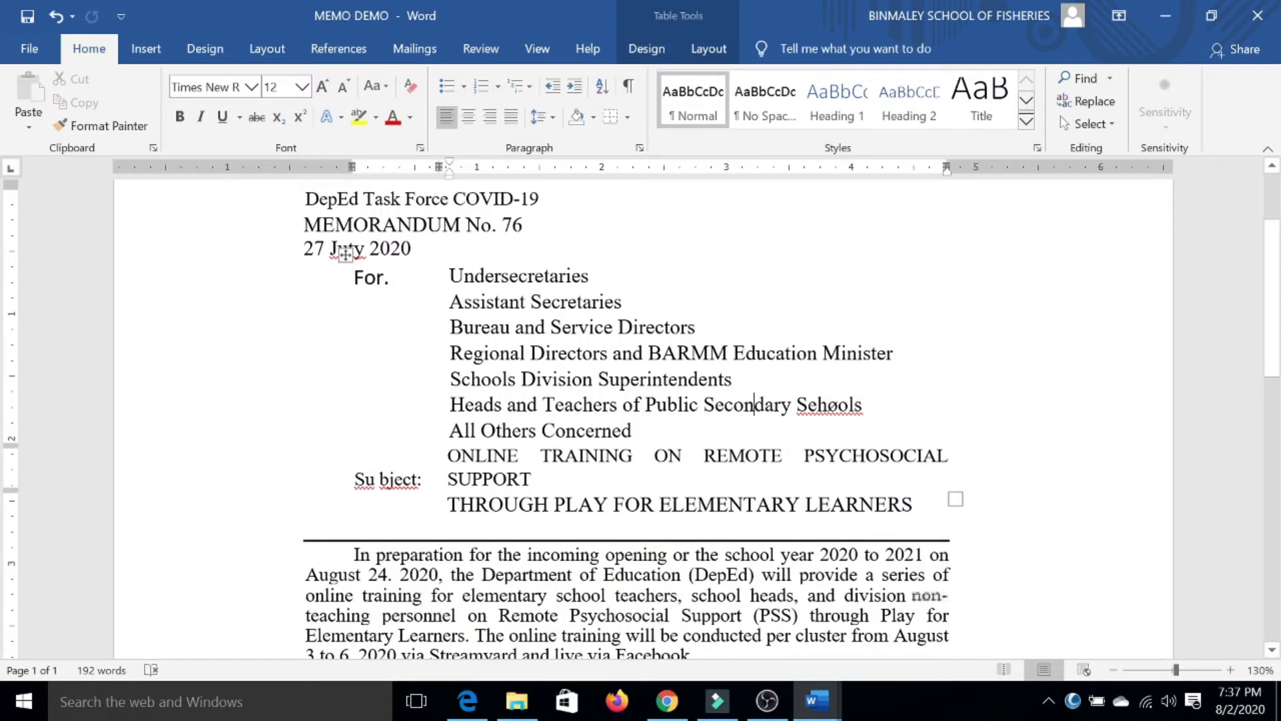
{"action": "left_click", "coordinate": [354, 248]}
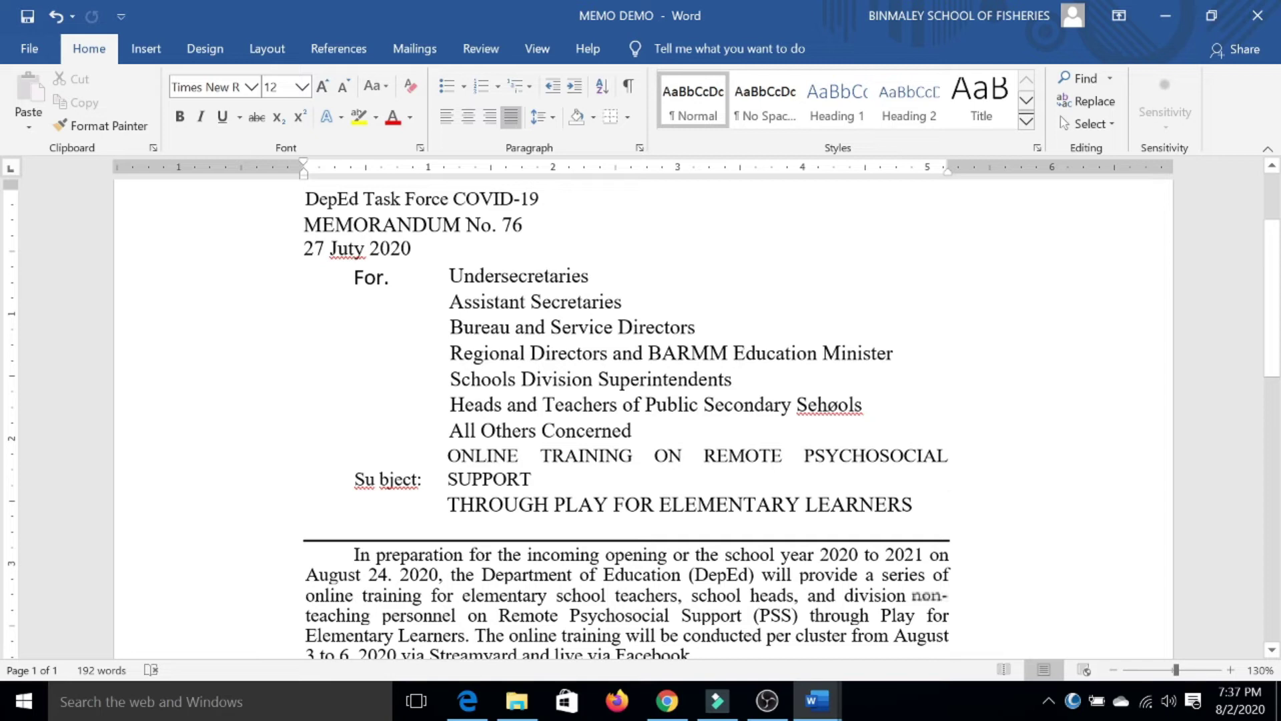
{"action": "key", "text": "BackSpace"}
{"action": "type", "text": "L"}
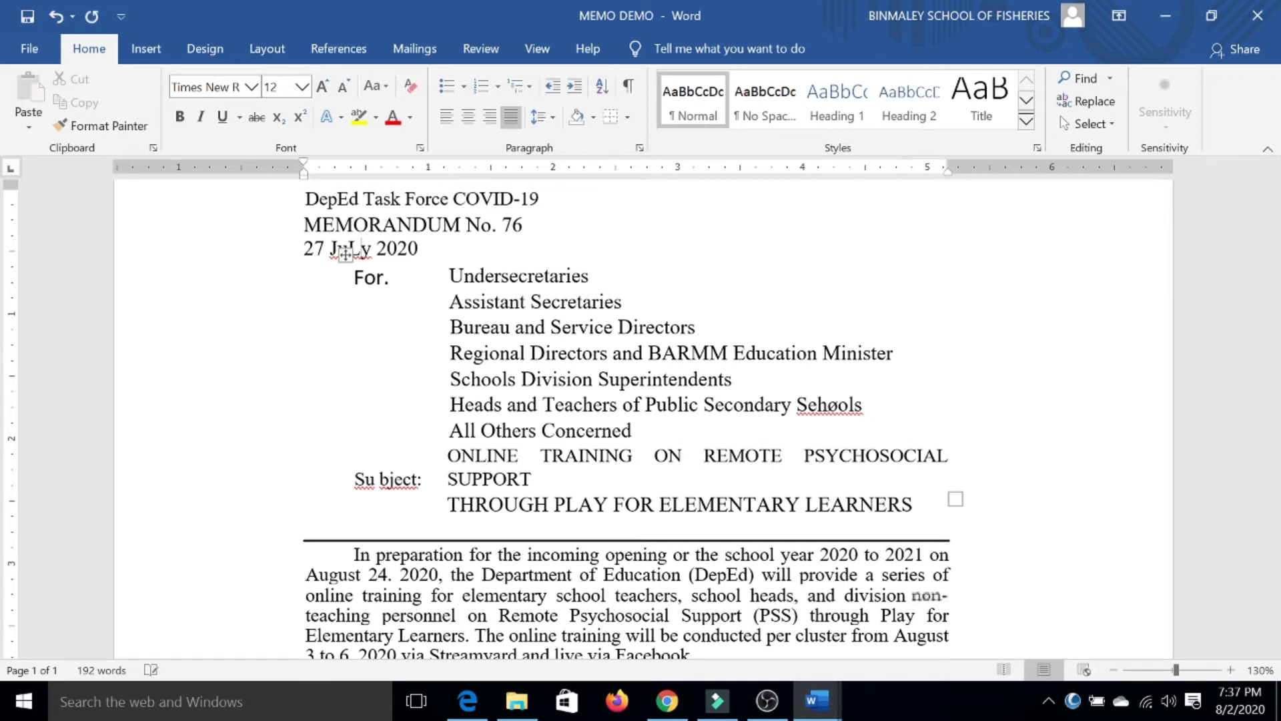
{"action": "scroll", "coordinate": [361, 249], "scroll_direction": "up", "scroll_amount": 1}
{"action": "key", "text": "BackSpace"}
{"action": "type", "text": "l"}
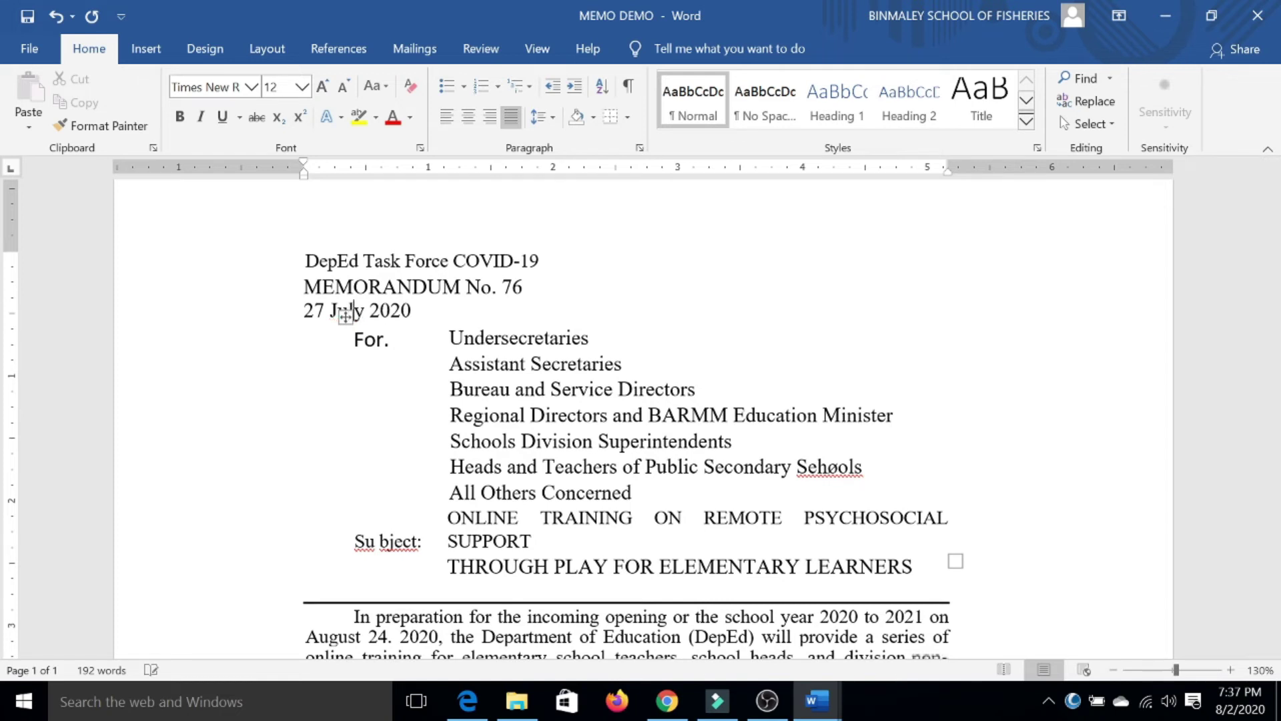
Change Sehools to Schools in the recipients list
{"action": "left_click", "coordinate": [708, 441]}
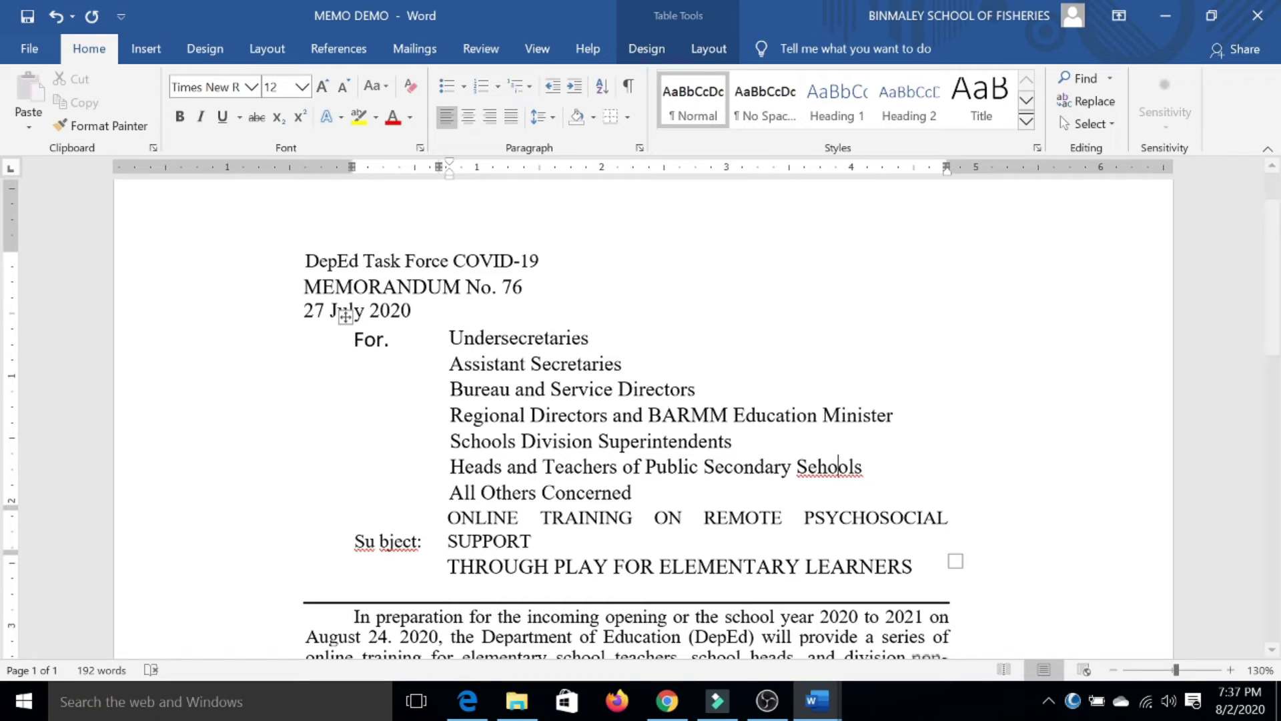
{"action": "left_click", "coordinate": [866, 466]}
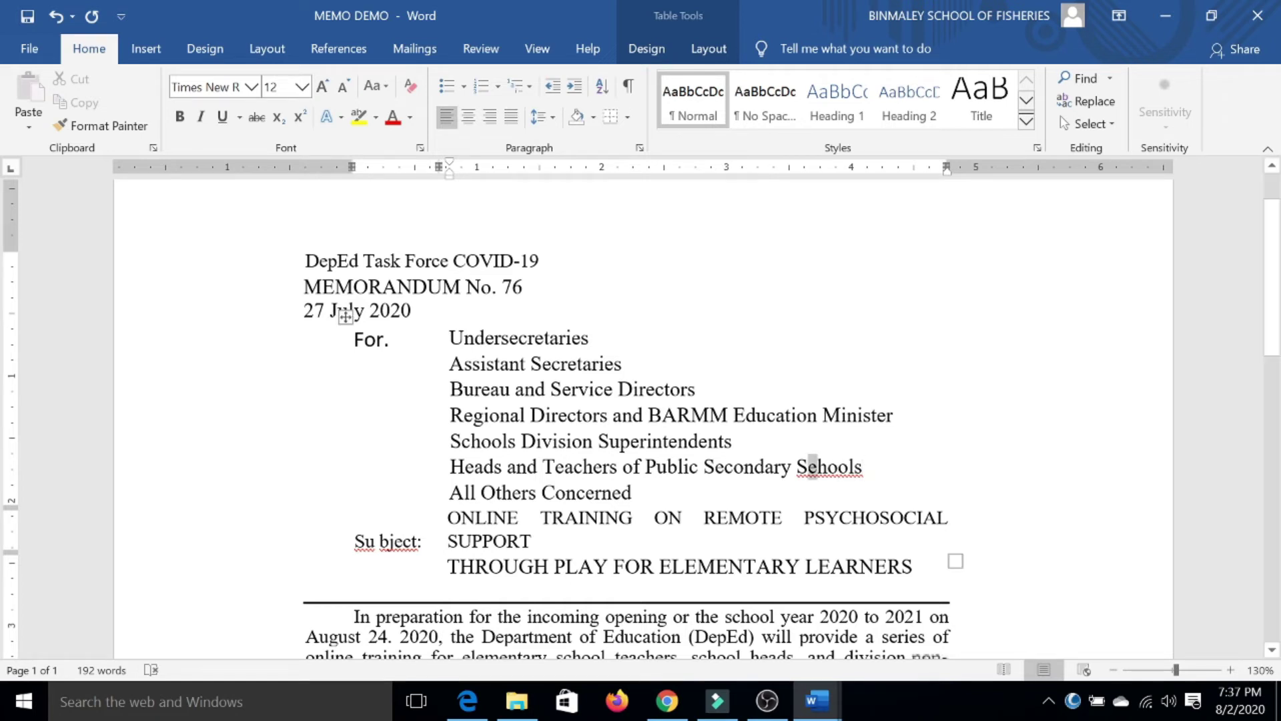
{"action": "left_click_drag", "start_coordinate": [809, 466], "coordinate": [817, 467]}
{"action": "type", "text": "c"}
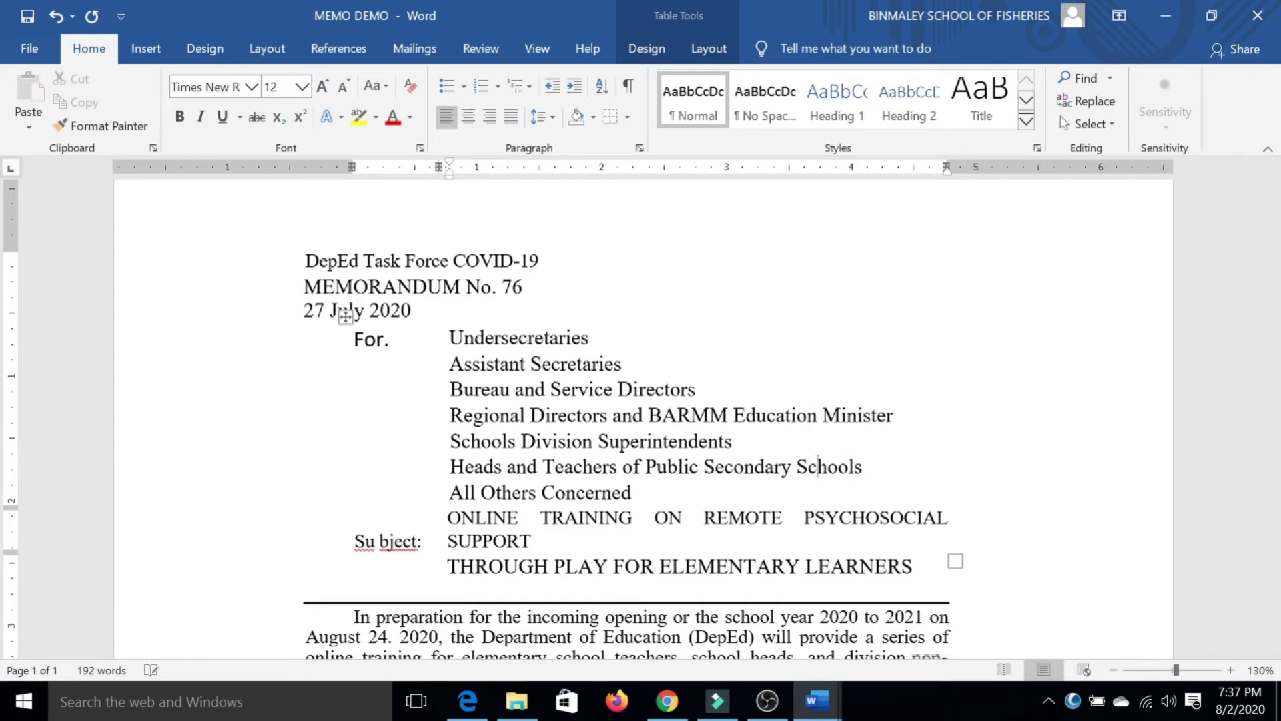
Remove the stray space so Su bject reads Subject:
{"action": "left_click", "coordinate": [380, 540]}
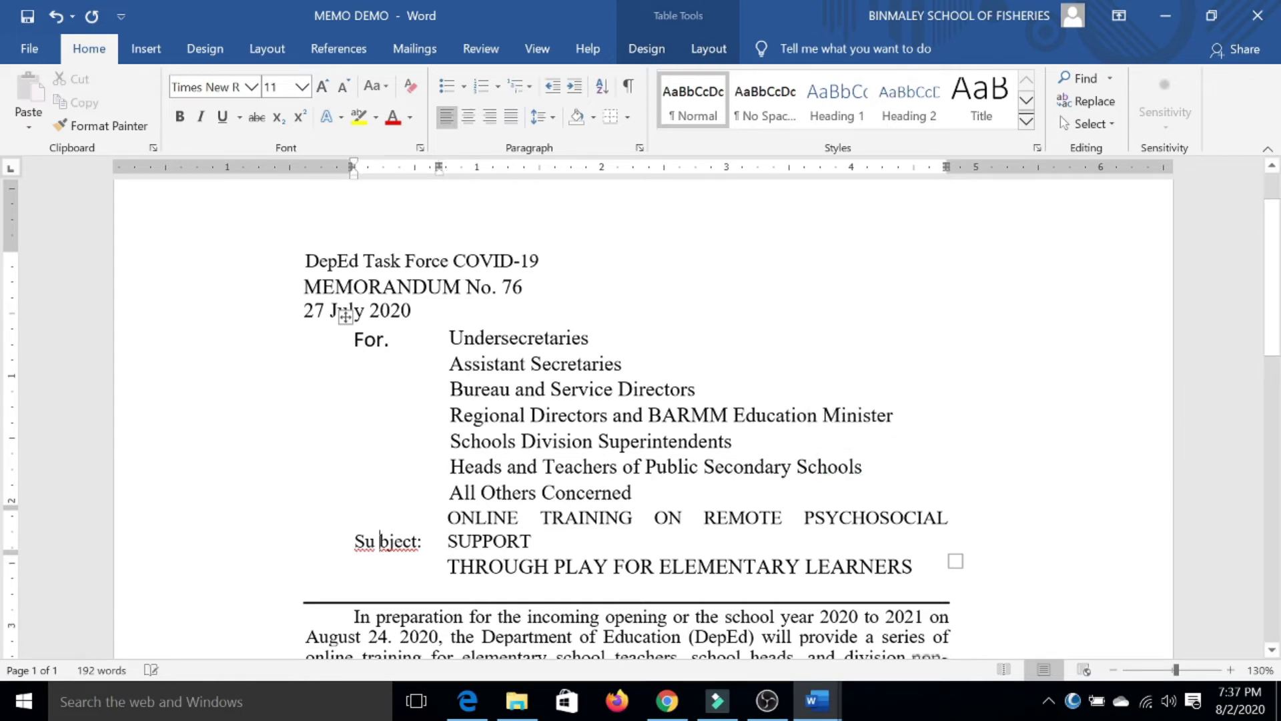
{"action": "key", "text": "BackSpace"}
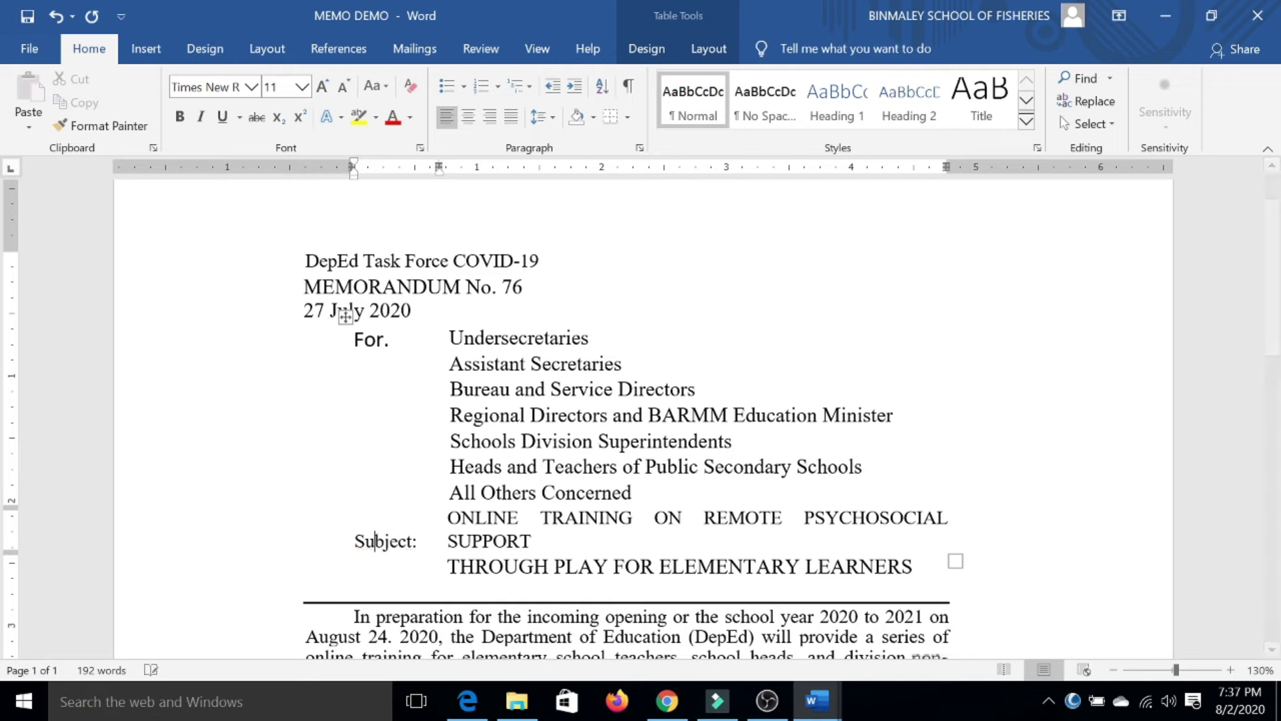
{"action": "scroll", "coordinate": [345, 316], "scroll_direction": "down", "scroll_amount": 5}
{"action": "scroll", "coordinate": [627, 414], "scroll_direction": "down", "scroll_amount": 2}
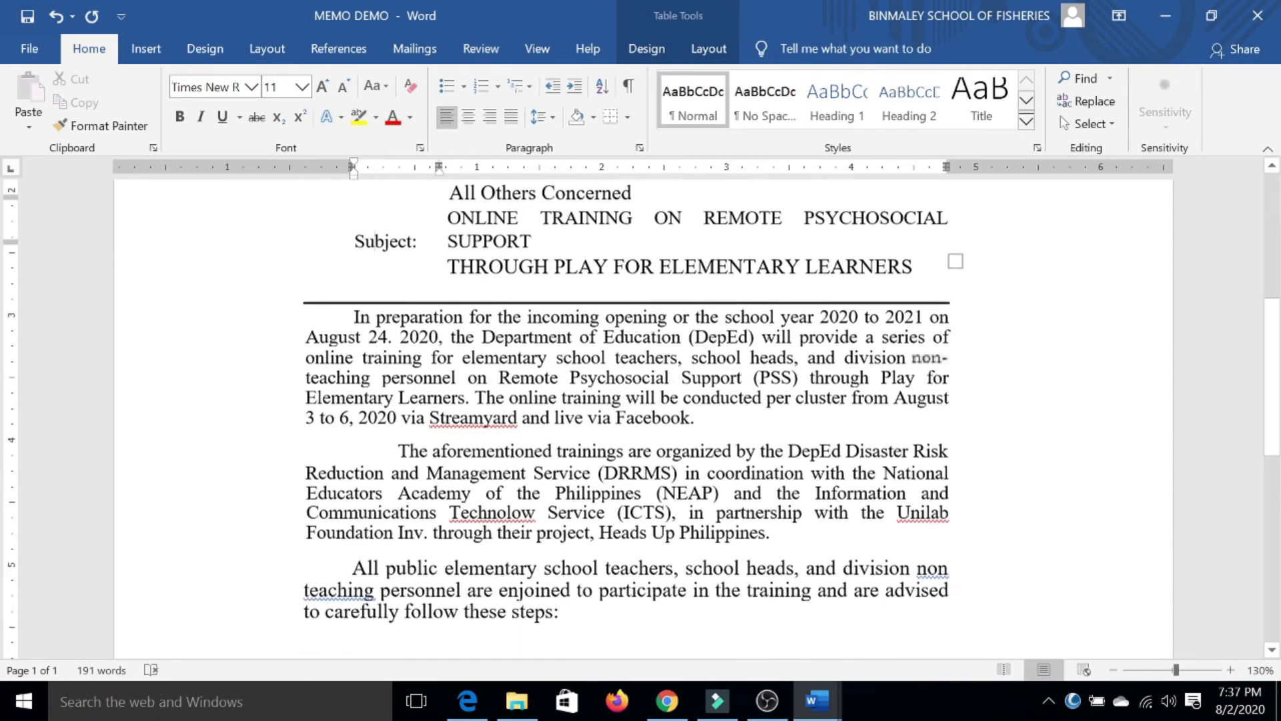
{"action": "scroll", "coordinate": [628, 414], "scroll_direction": "down", "scroll_amount": 1}
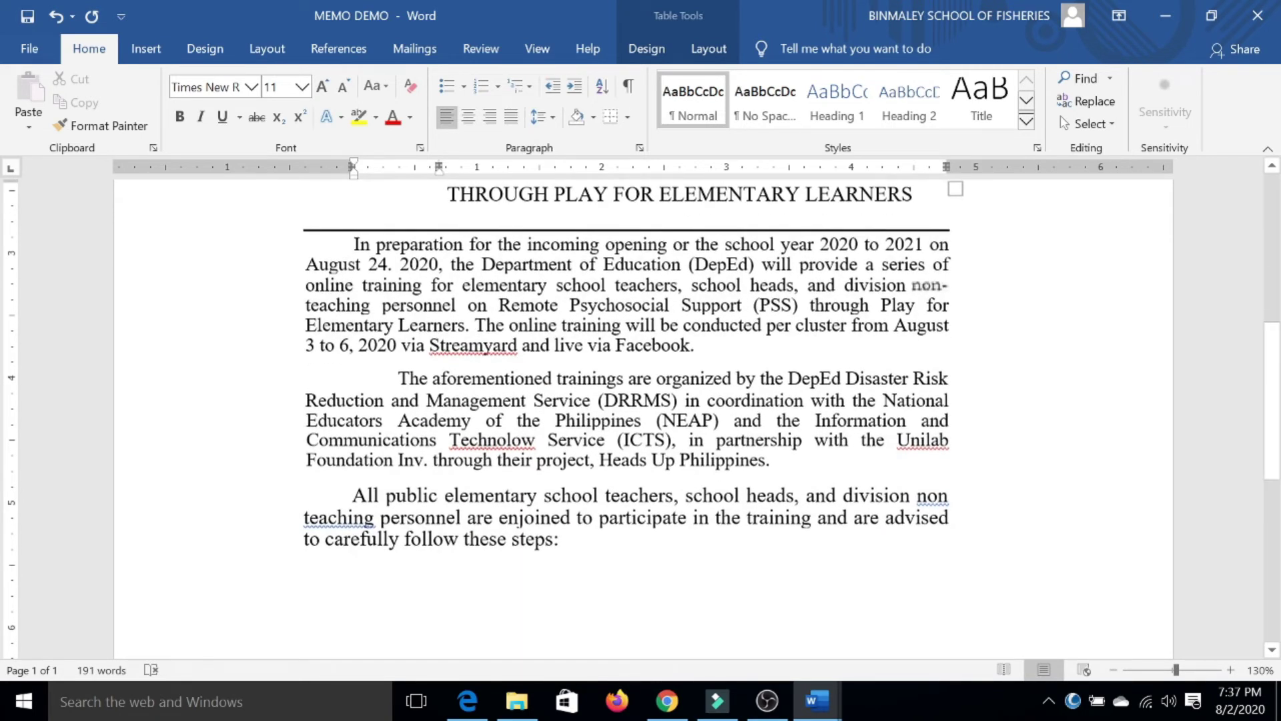
{"action": "left_click", "coordinate": [486, 345]}
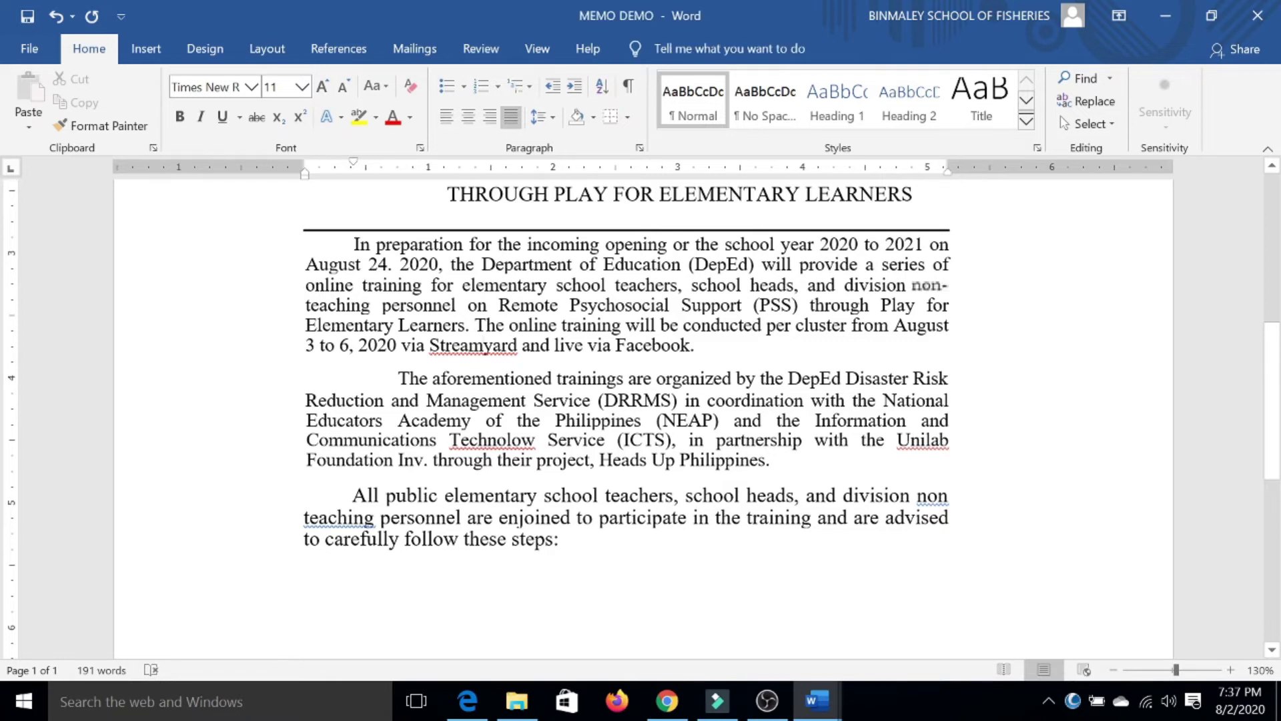
Open the original memo image SAMPLE DATA 1 in Photos and zoom in
{"action": "left_click", "coordinate": [517, 700]}
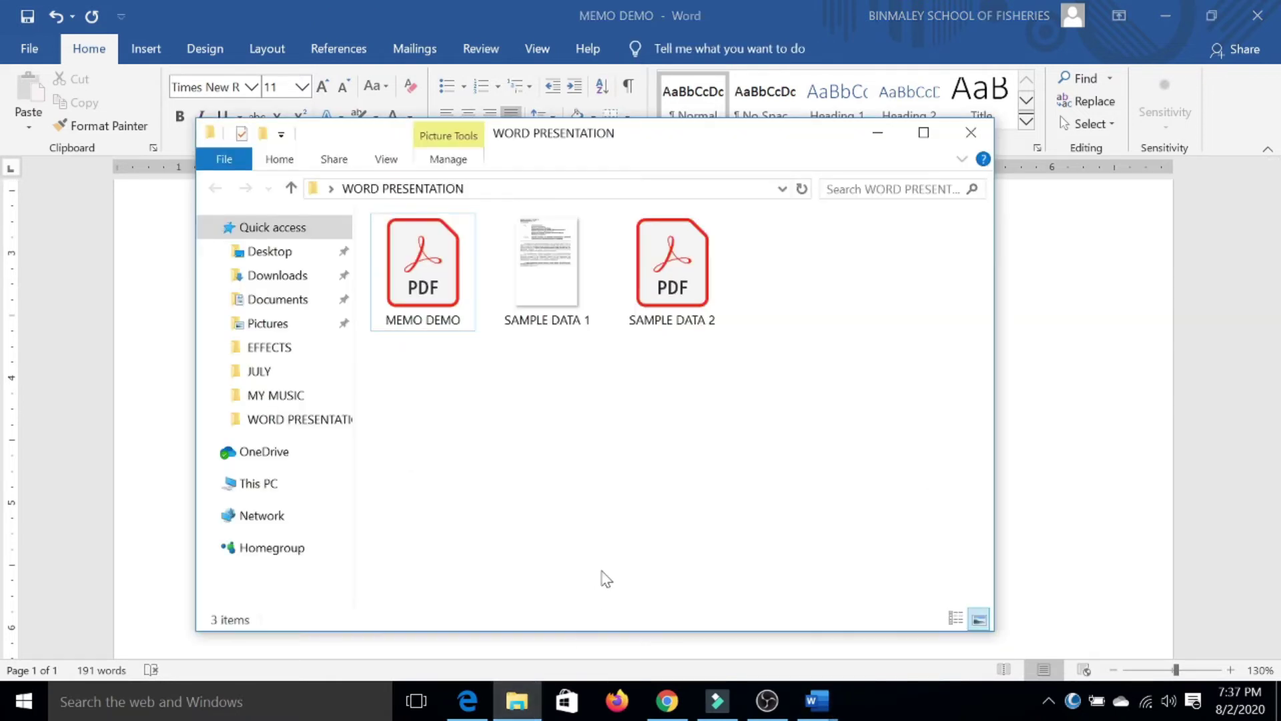
{"action": "double_click", "coordinate": [552, 270]}
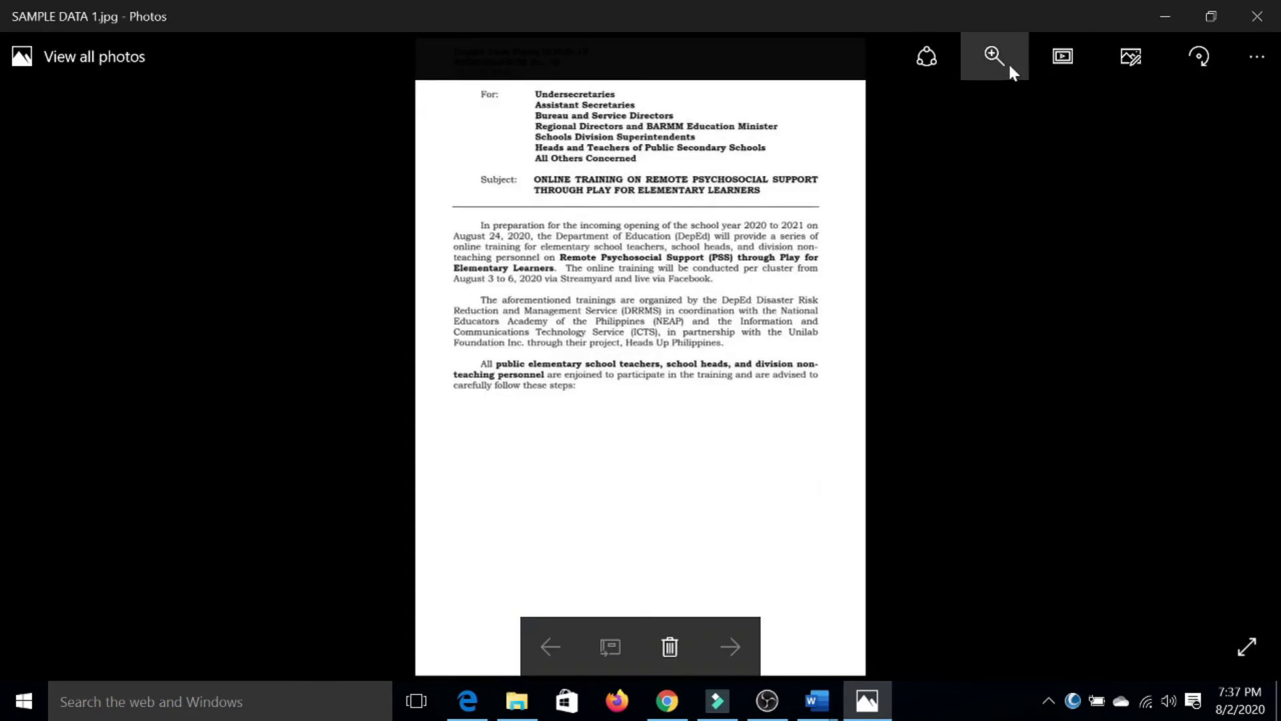
{"action": "left_click", "coordinate": [1010, 67]}
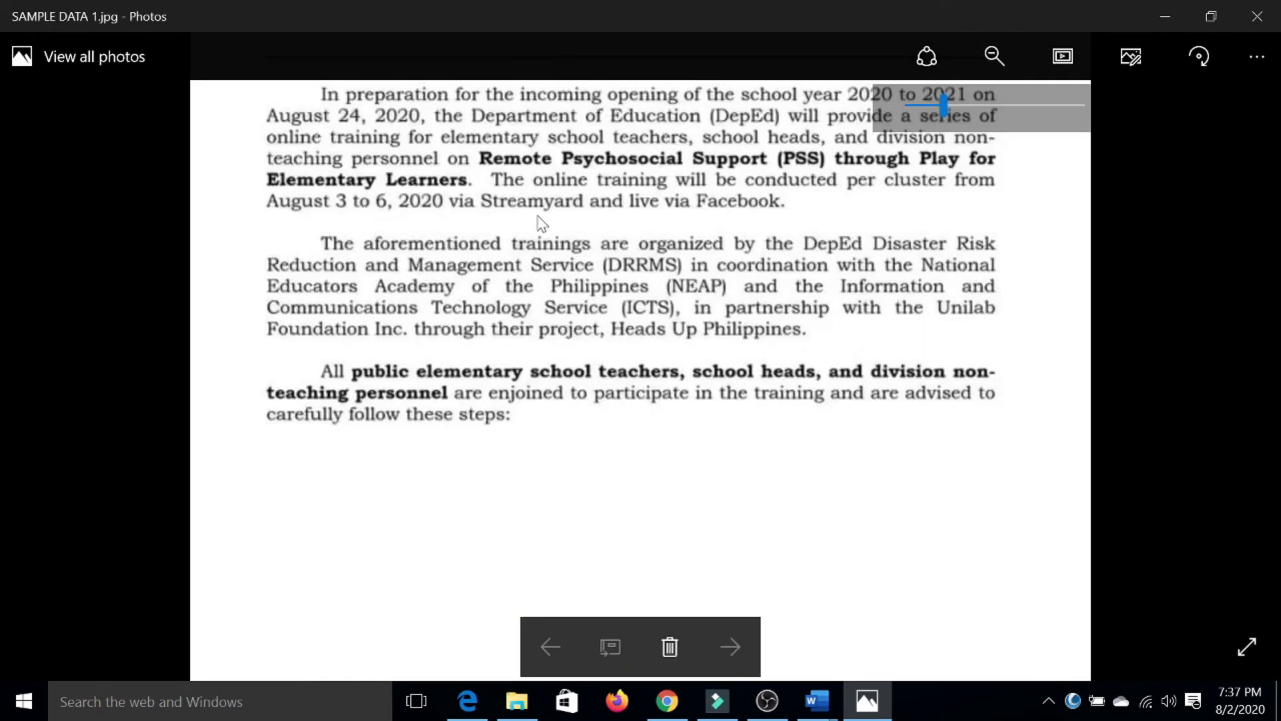
Compare the Word memo against the original image, placing the caret in 'Streamyard'
{"action": "left_click", "coordinate": [1154, 26]}
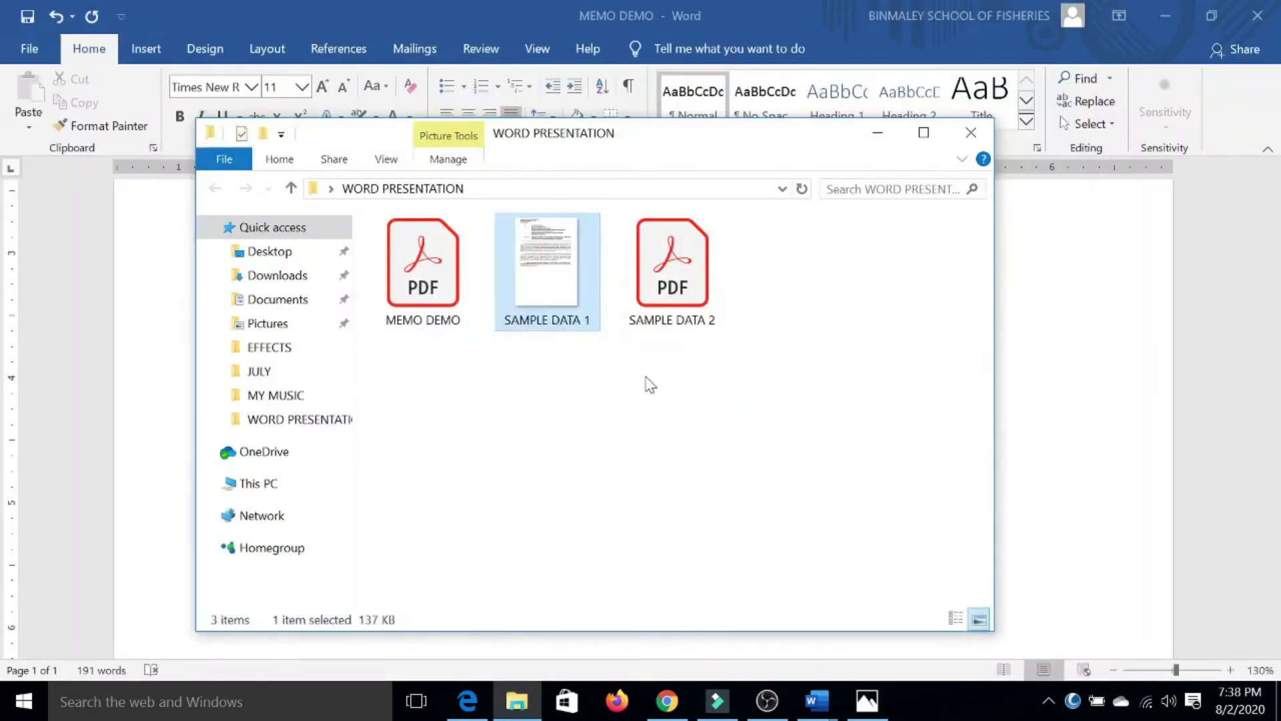
{"action": "left_click", "coordinate": [1187, 289]}
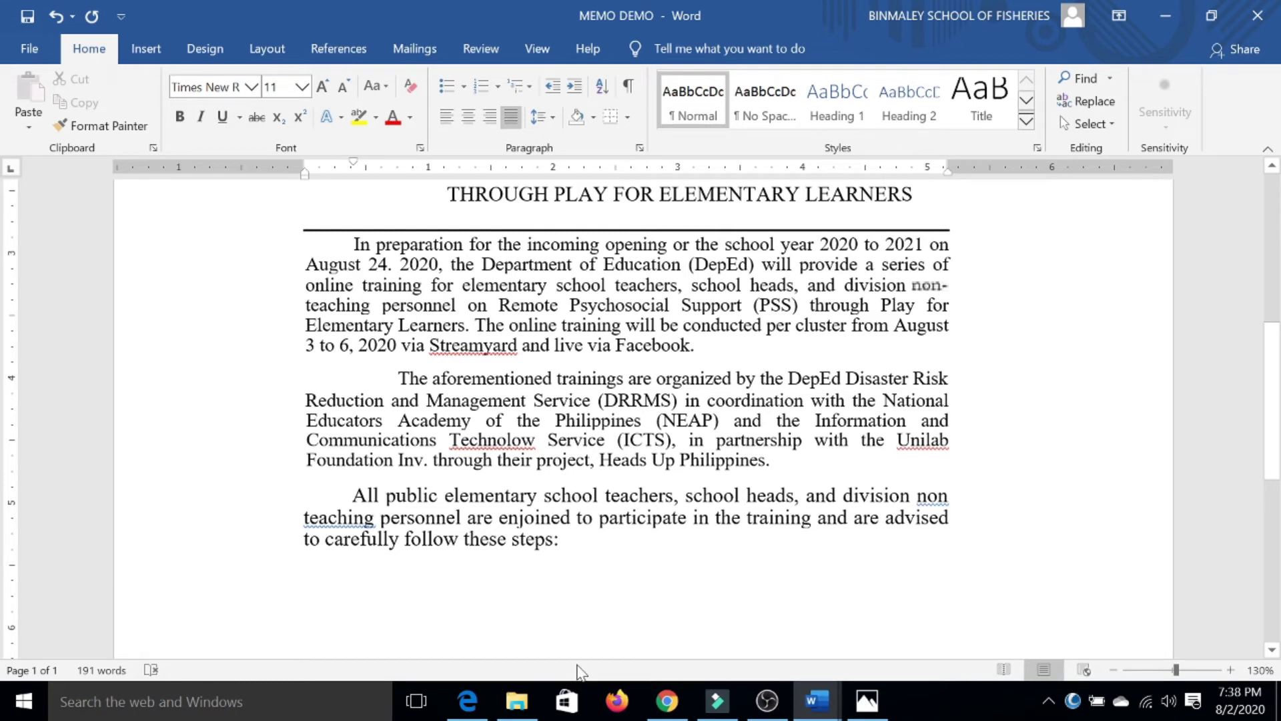
{"action": "left_click", "coordinate": [861, 703]}
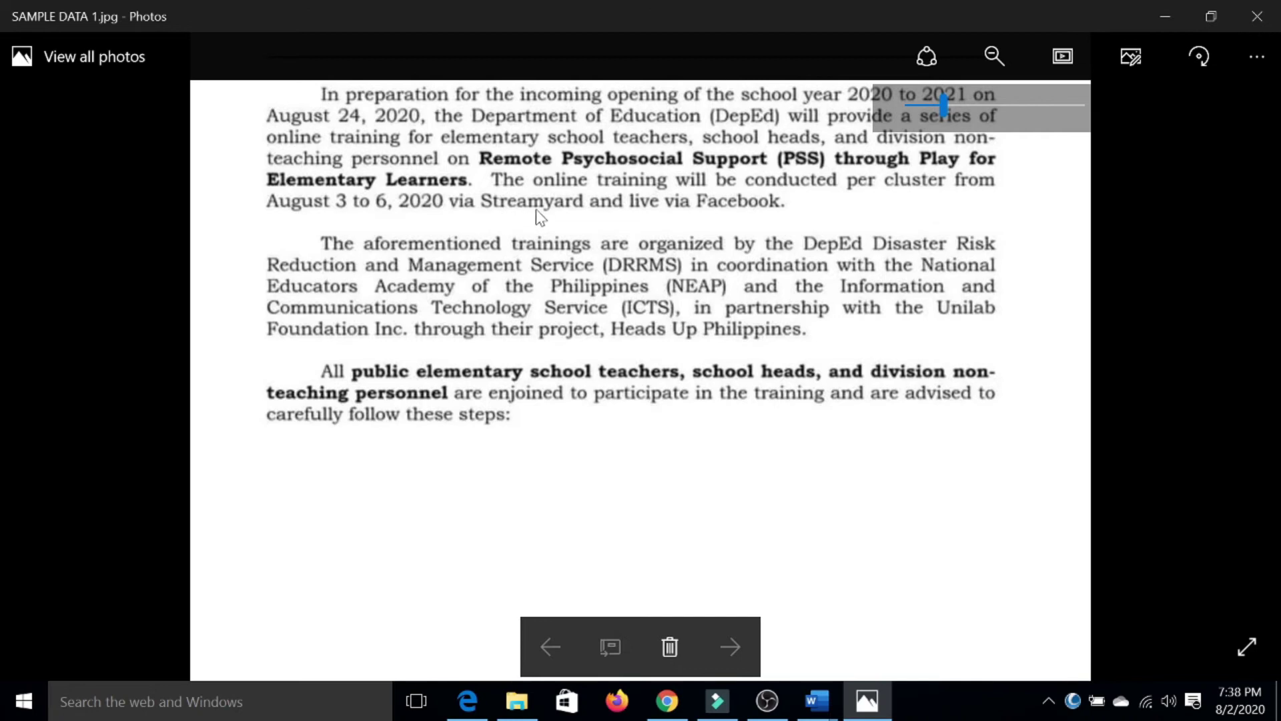
{"action": "left_click", "coordinate": [1164, 16]}
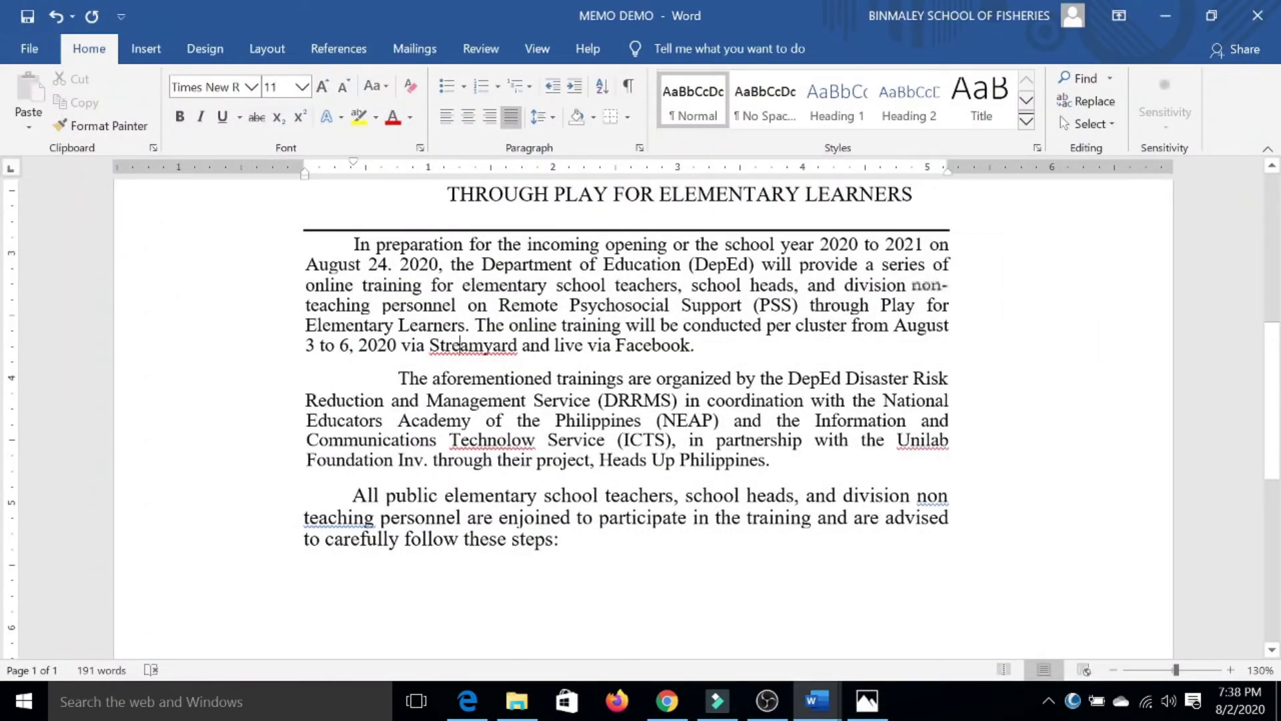
{"action": "left_click", "coordinate": [509, 345]}
{"action": "left_click", "coordinate": [868, 702]}
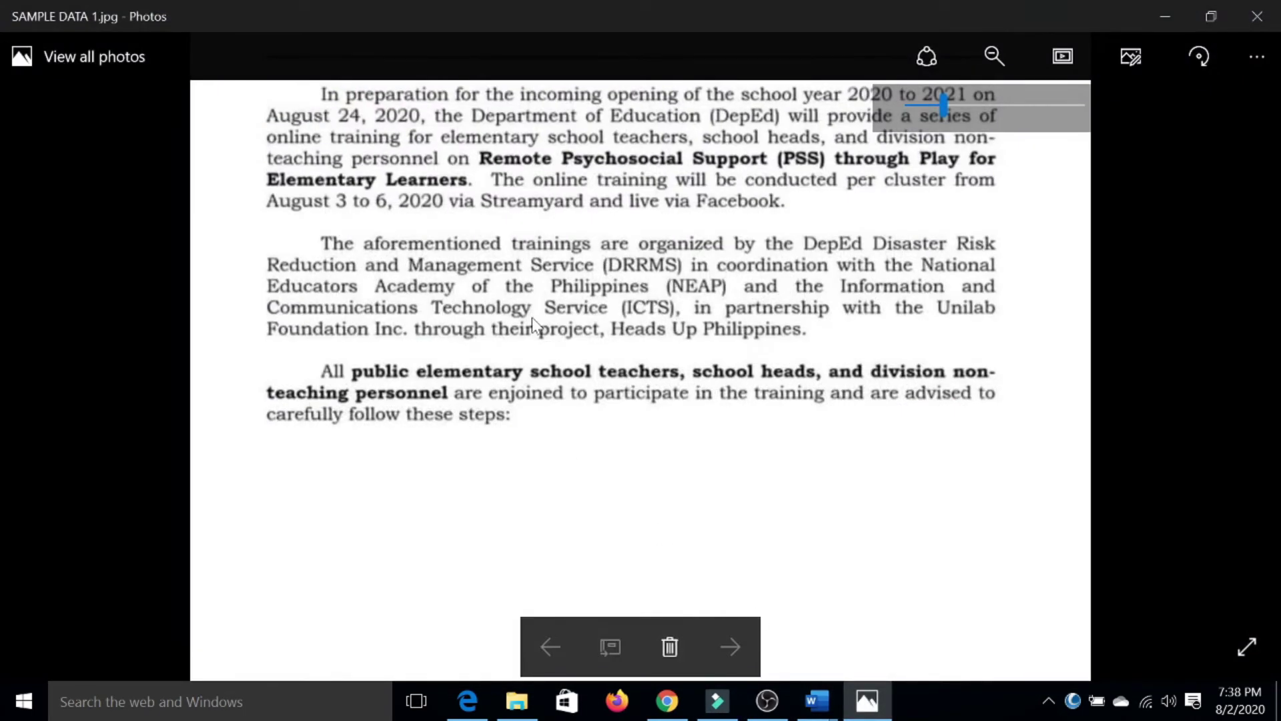
{"action": "left_click", "coordinate": [1162, 10]}
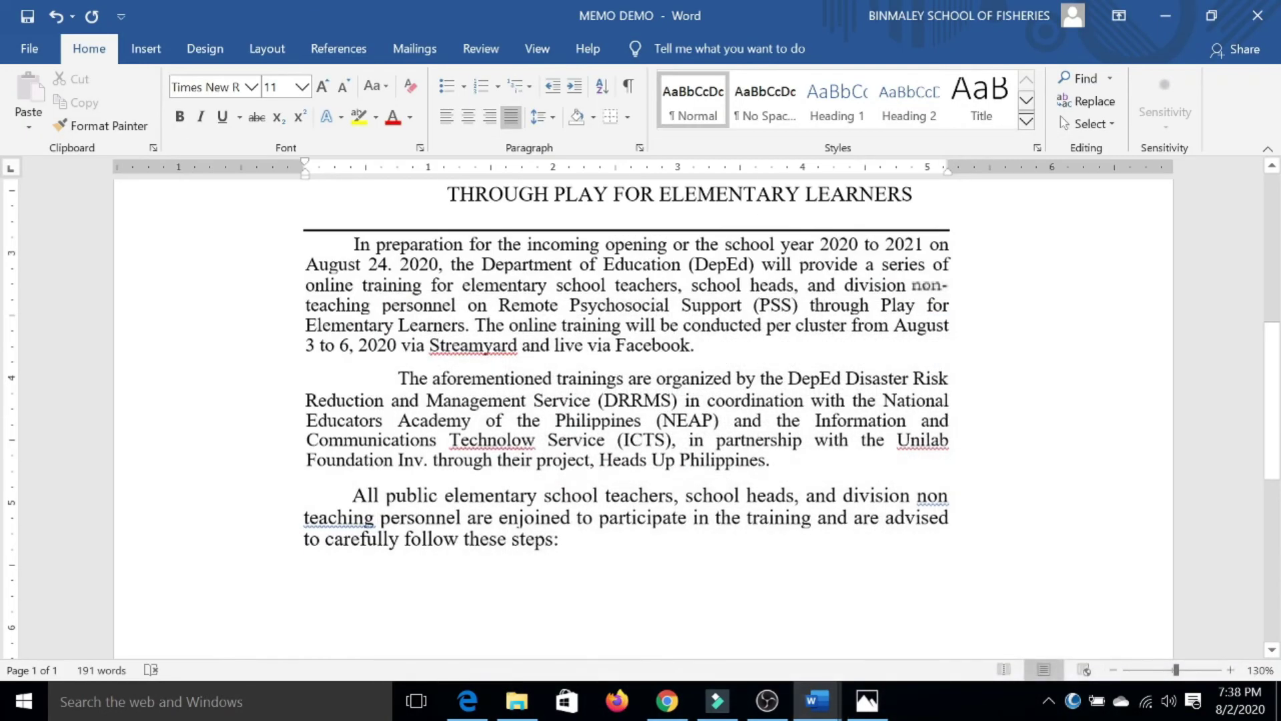
Correct 'Technolow' to 'Technology', checking it against the original memo image
{"action": "key", "text": "Delete"}
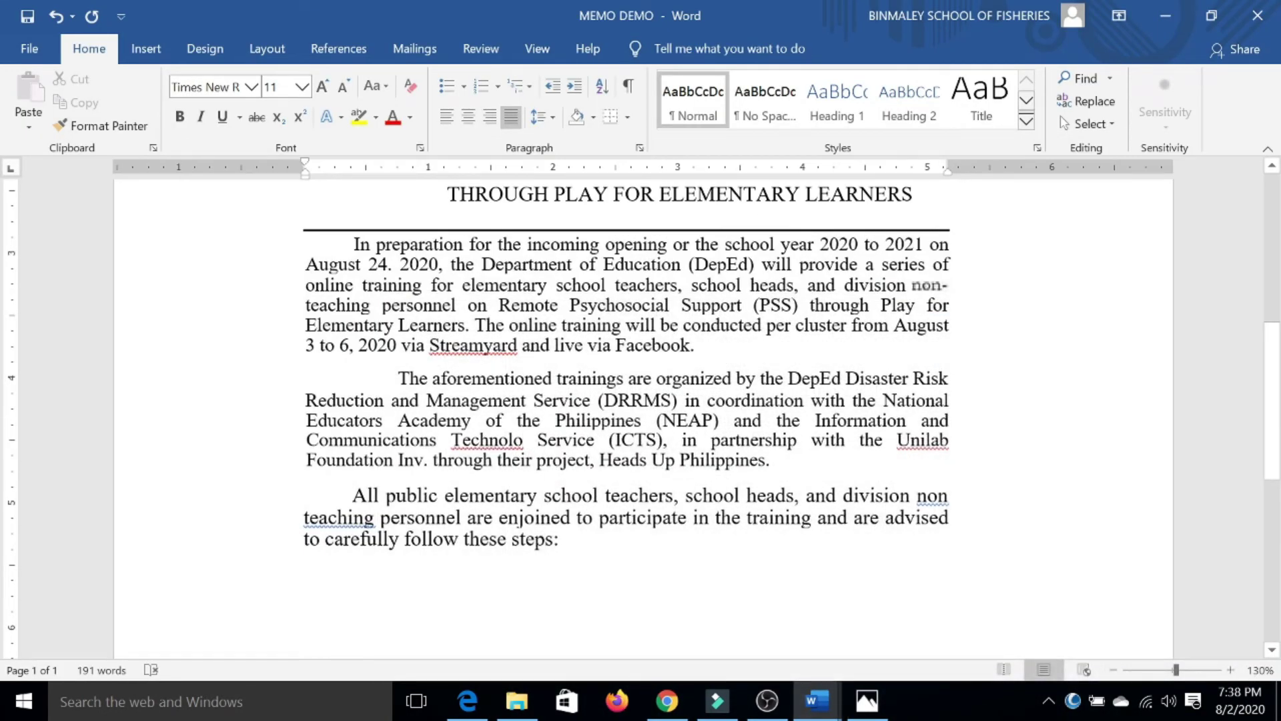
{"action": "type", "text": "gy"}
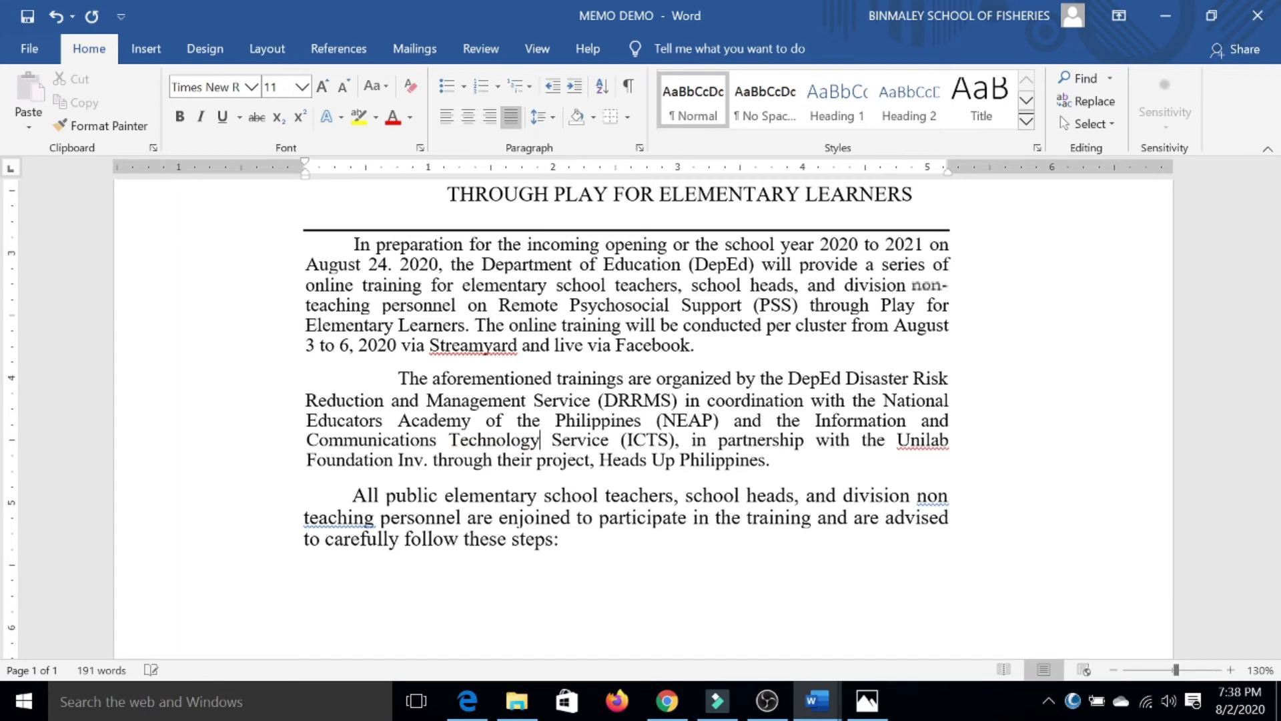
{"action": "left_click", "coordinate": [891, 706]}
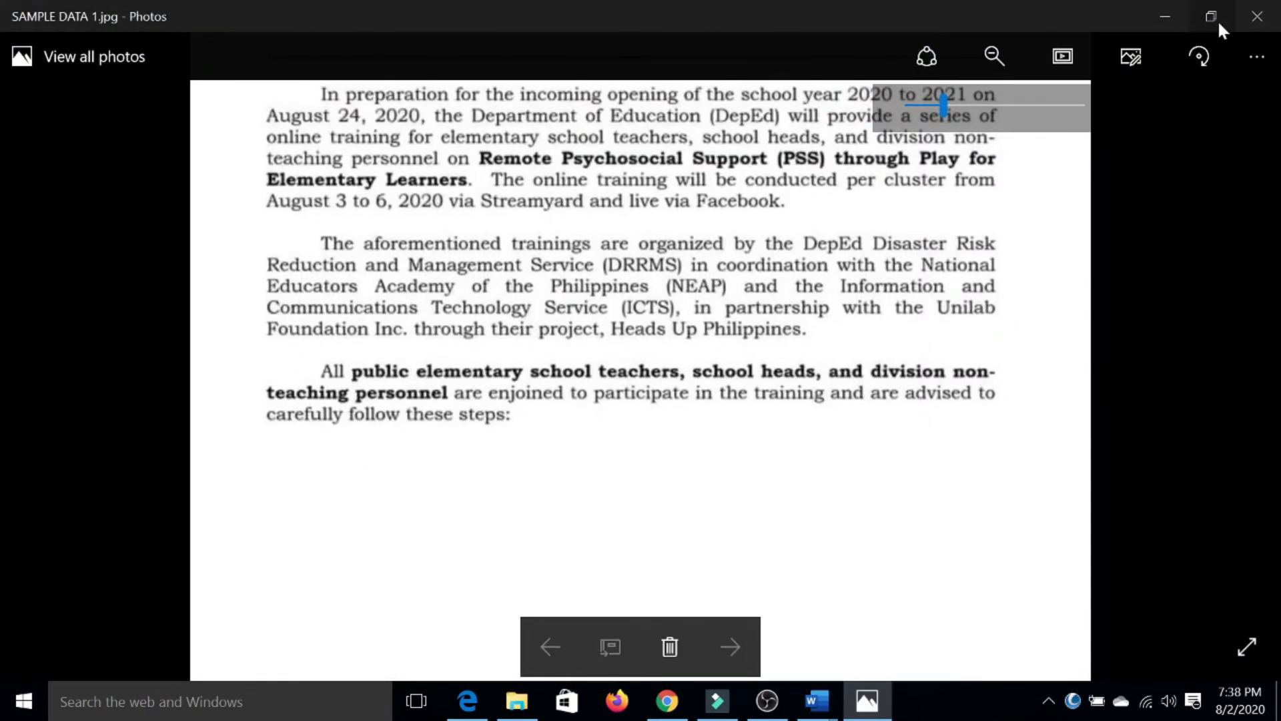
{"action": "left_click", "coordinate": [1167, 16]}
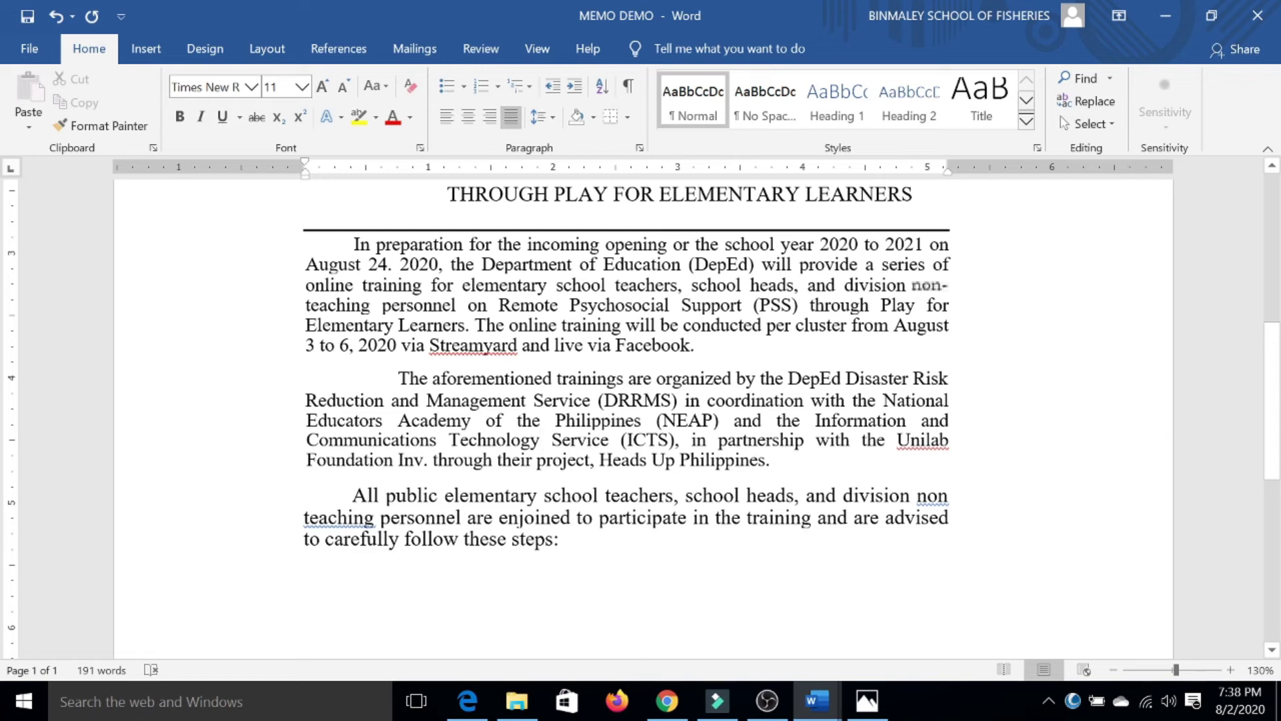
Scroll through the memo from the DepEd Task Force COVID-19 header to the closing paragraph
{"action": "scroll", "coordinate": [641, 420], "scroll_direction": "up", "scroll_amount": 2}
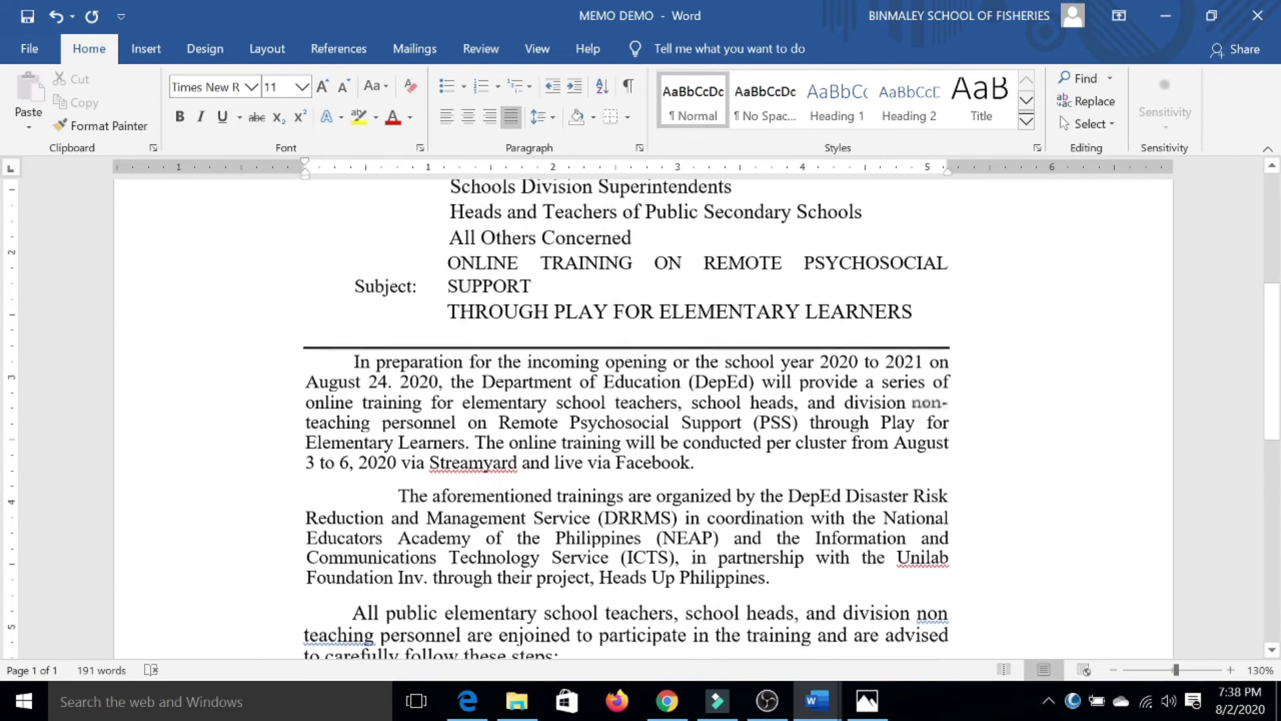
{"action": "scroll", "coordinate": [641, 419], "scroll_direction": "up", "scroll_amount": 2}
{"action": "scroll", "coordinate": [640, 419], "scroll_direction": "up", "scroll_amount": 2}
{"action": "scroll", "coordinate": [641, 419], "scroll_direction": "up", "scroll_amount": 2}
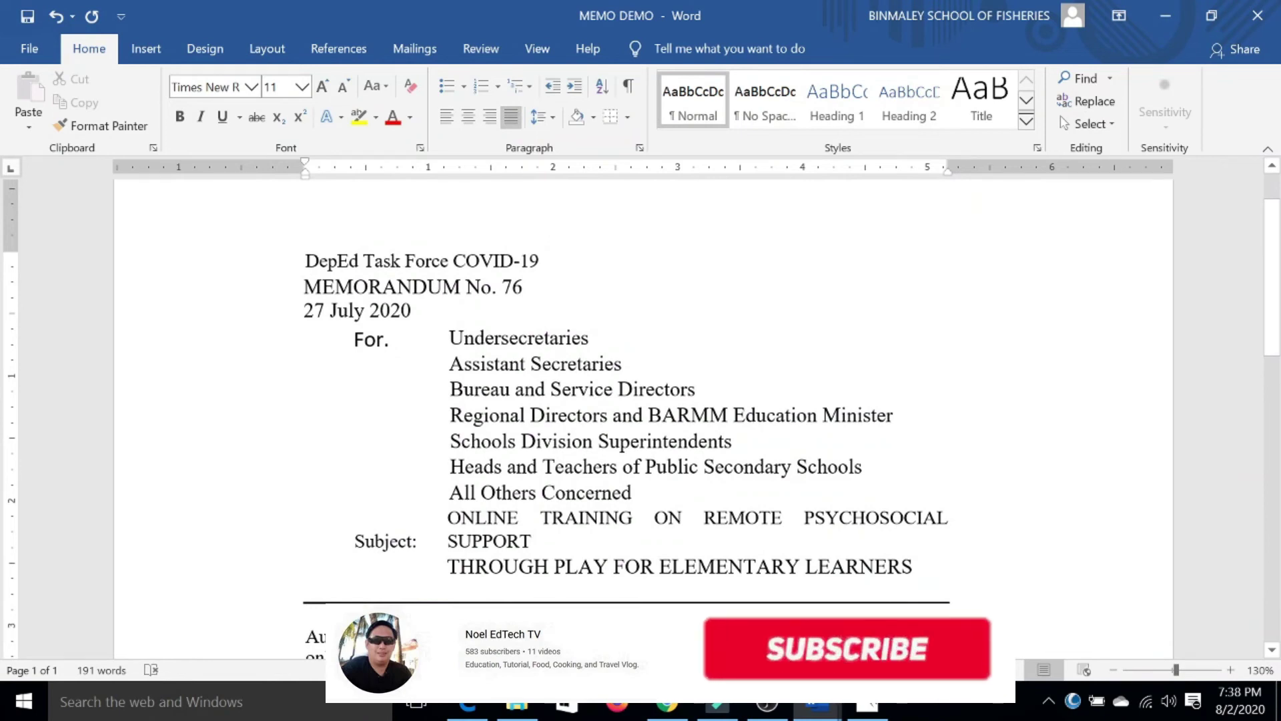
{"action": "scroll", "coordinate": [345, 378], "scroll_direction": "up", "scroll_amount": 1}
{"action": "scroll", "coordinate": [346, 378], "scroll_direction": "down", "scroll_amount": 1}
{"action": "scroll", "coordinate": [345, 378], "scroll_direction": "down", "scroll_amount": 2}
{"action": "scroll", "coordinate": [345, 379], "scroll_direction": "down", "scroll_amount": 1}
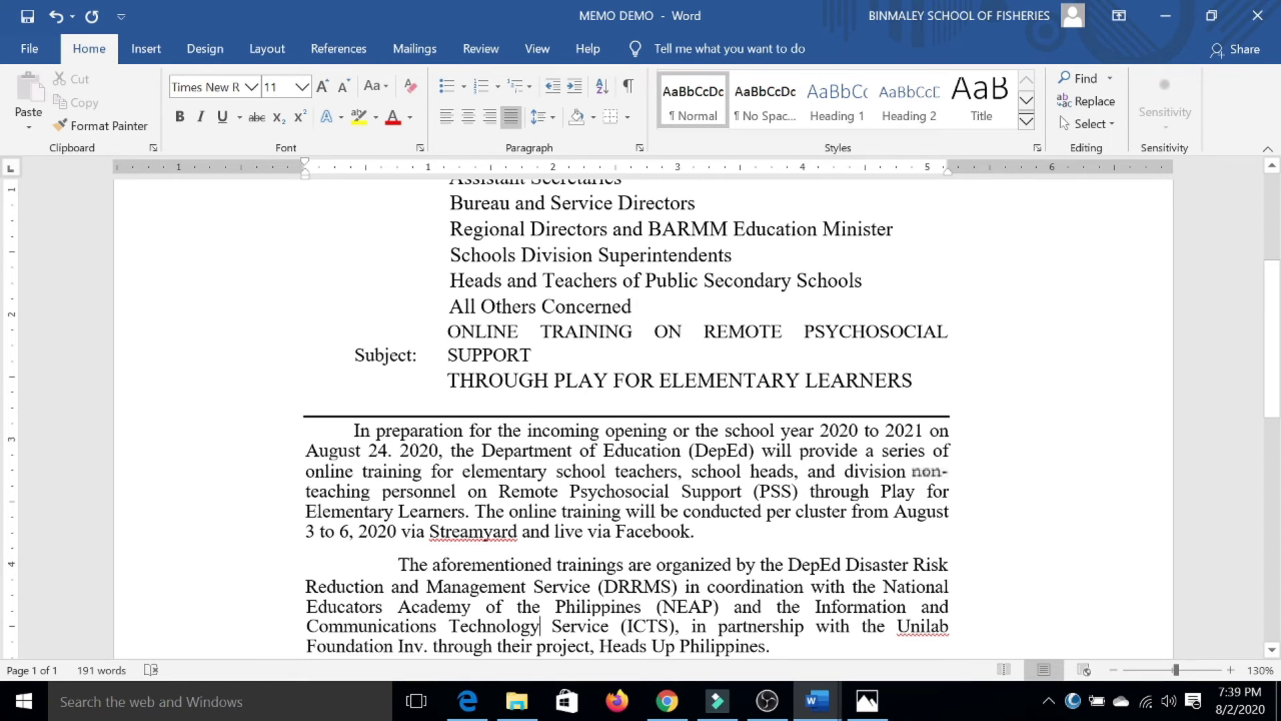
{"action": "scroll", "coordinate": [640, 414], "scroll_direction": "up", "scroll_amount": 5}
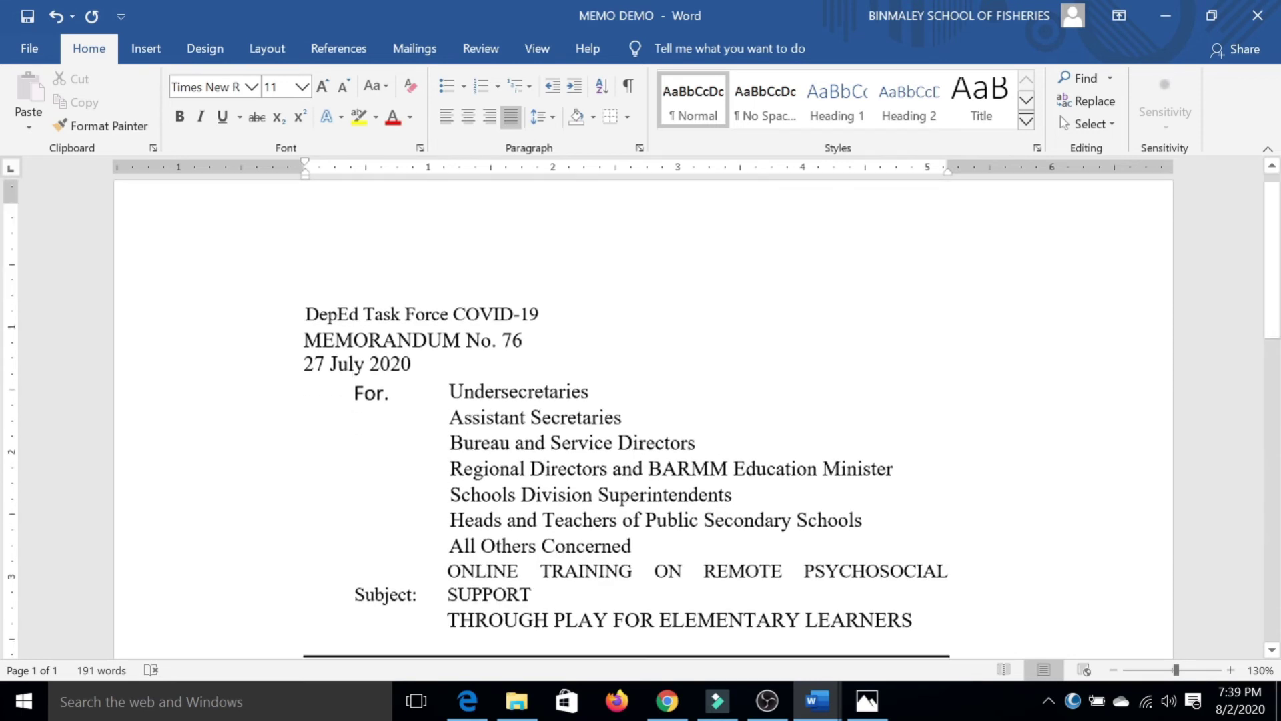
{"action": "scroll", "coordinate": [640, 413], "scroll_direction": "down", "scroll_amount": 6}
{"action": "scroll", "coordinate": [640, 413], "scroll_direction": "down", "scroll_amount": 5}
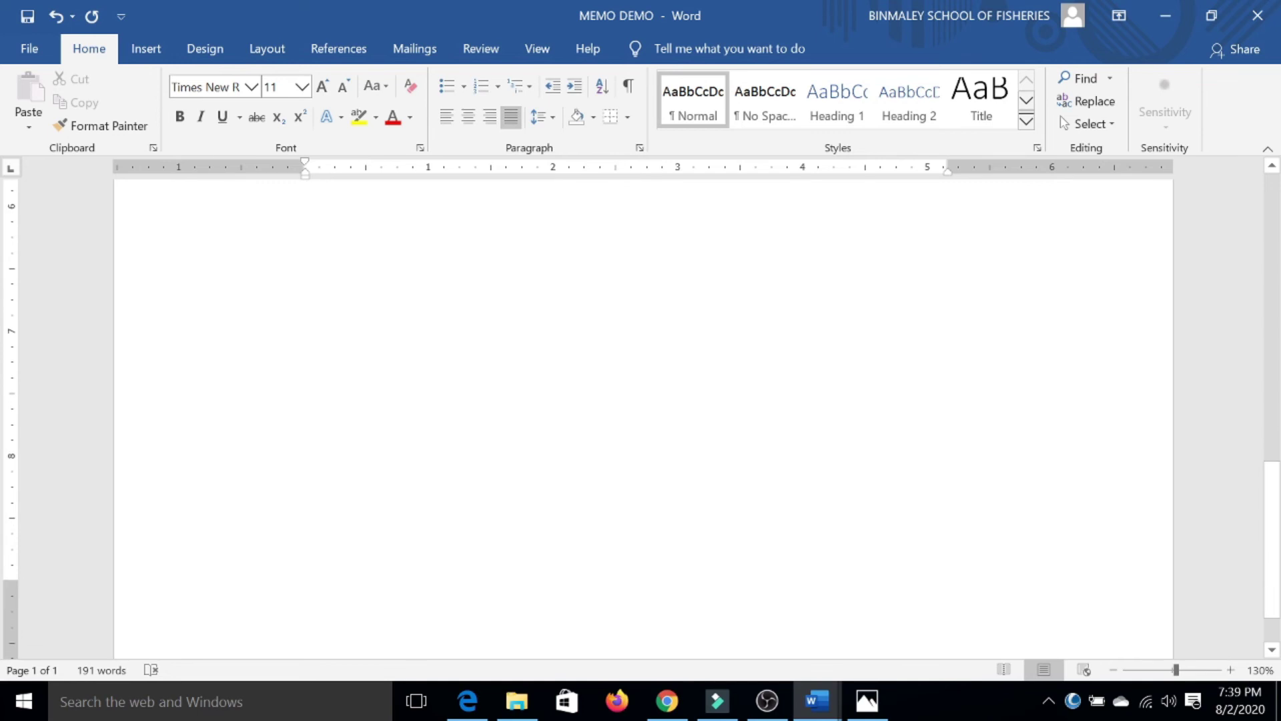
{"action": "scroll", "coordinate": [628, 360], "scroll_direction": "up", "scroll_amount": 5}
{"action": "scroll", "coordinate": [627, 360], "scroll_direction": "up", "scroll_amount": 2}
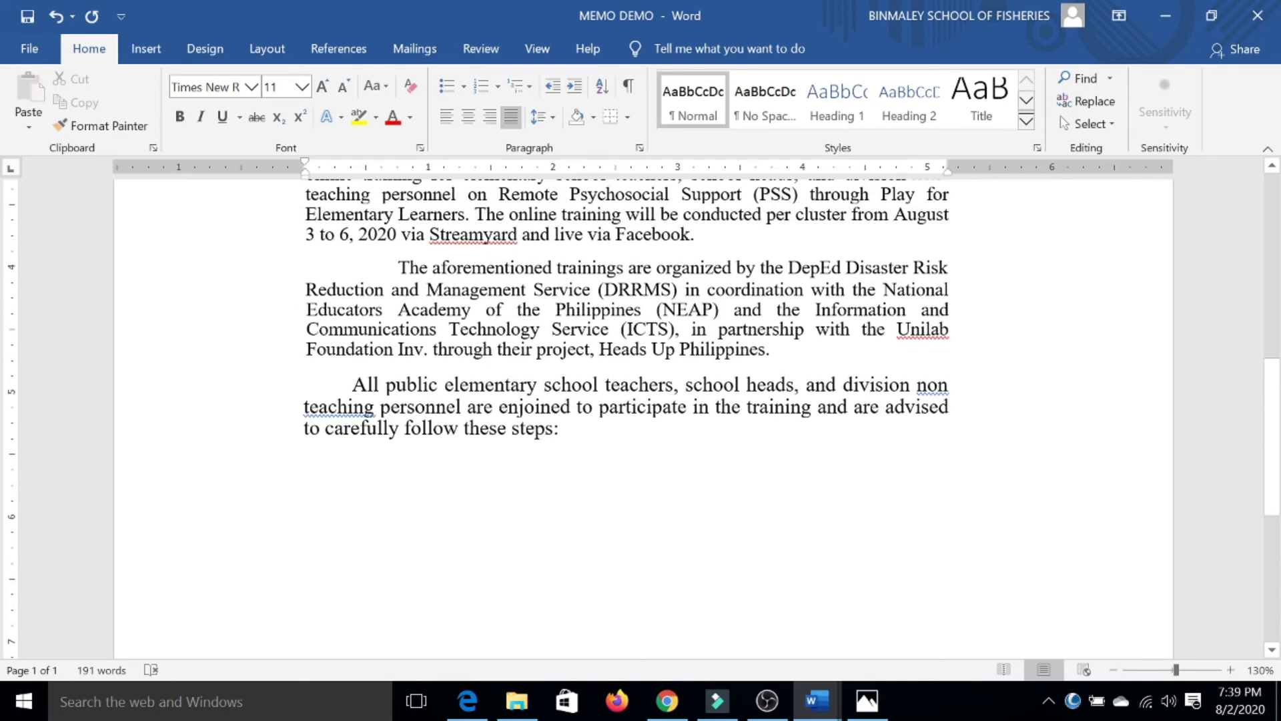
Save the memo as a Word Document named 'MEMO DEMO EDITED' in WORD PRESENTATION
{"action": "left_click", "coordinate": [5, 54]}
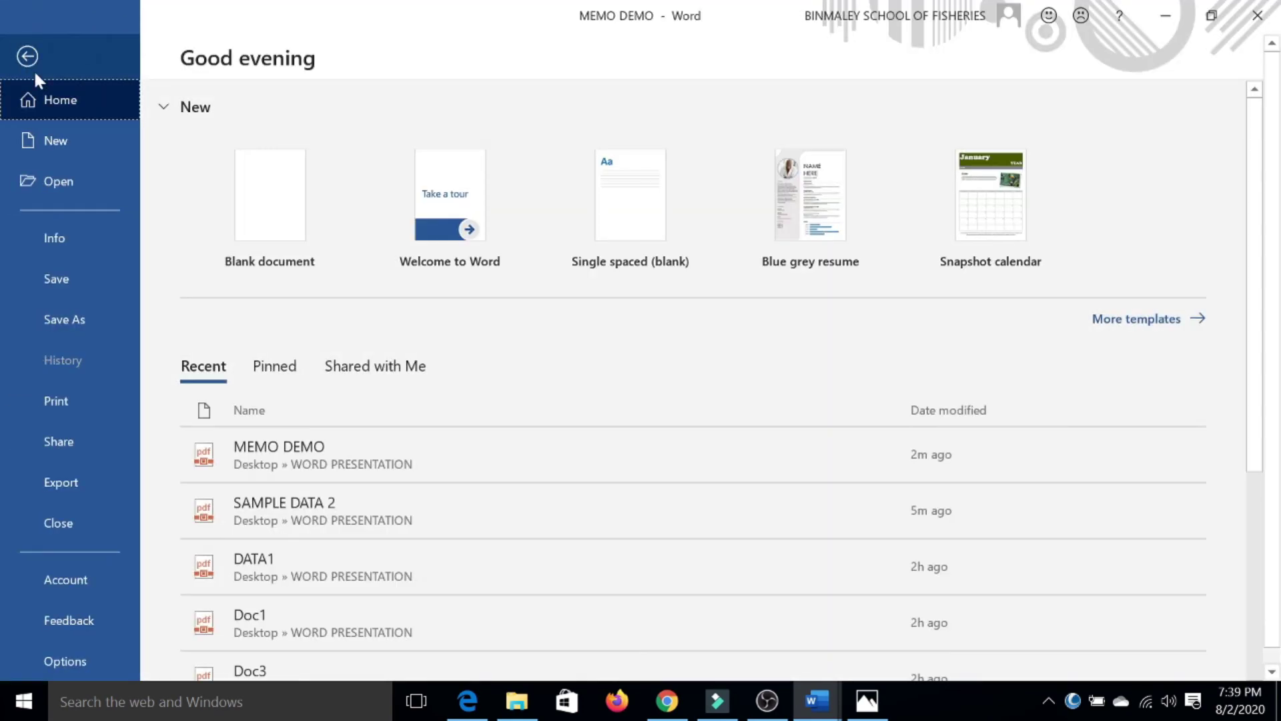
{"action": "left_click", "coordinate": [79, 286]}
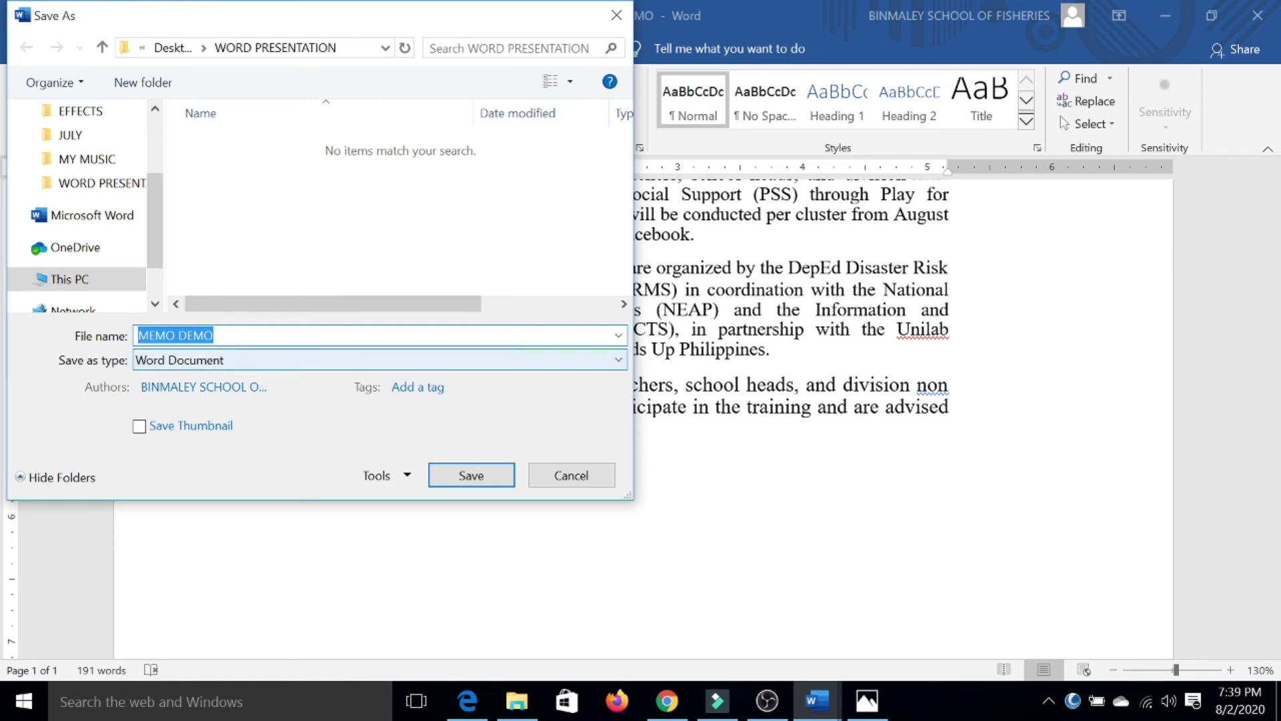
{"action": "left_click", "coordinate": [263, 365]}
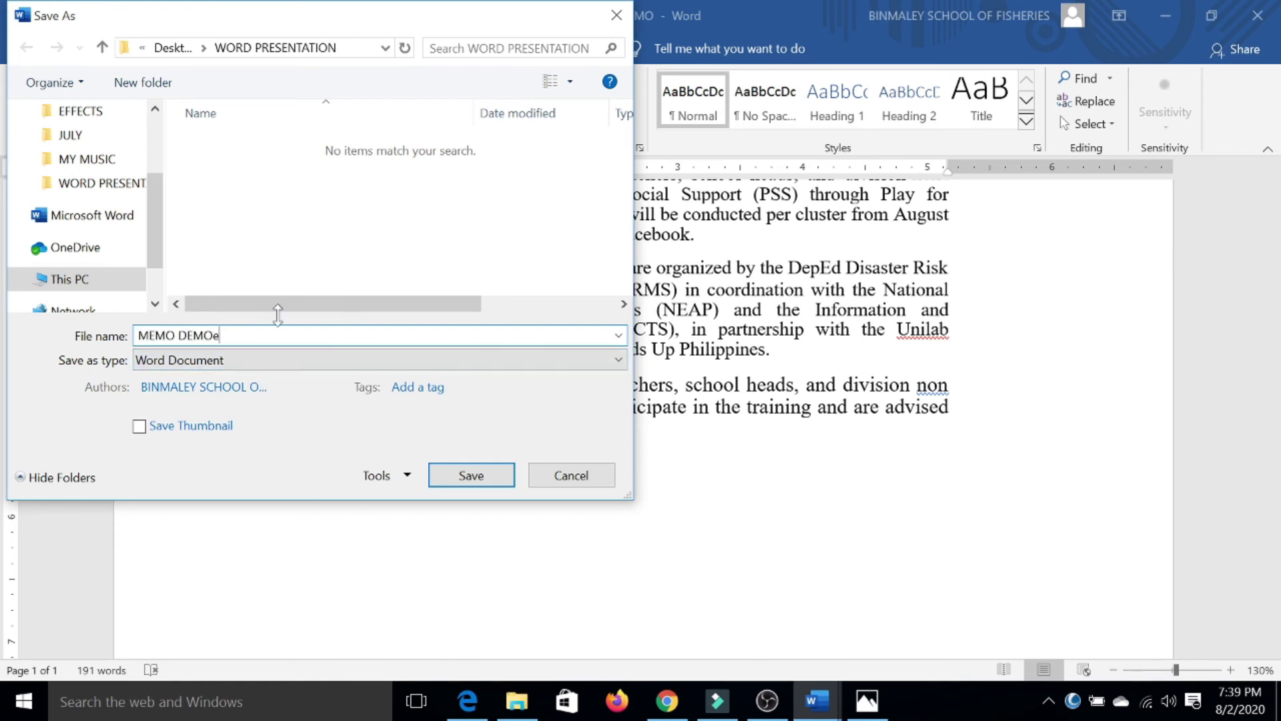
{"action": "type", "text": "EDITED"}
{"action": "left_click", "coordinate": [253, 360]}
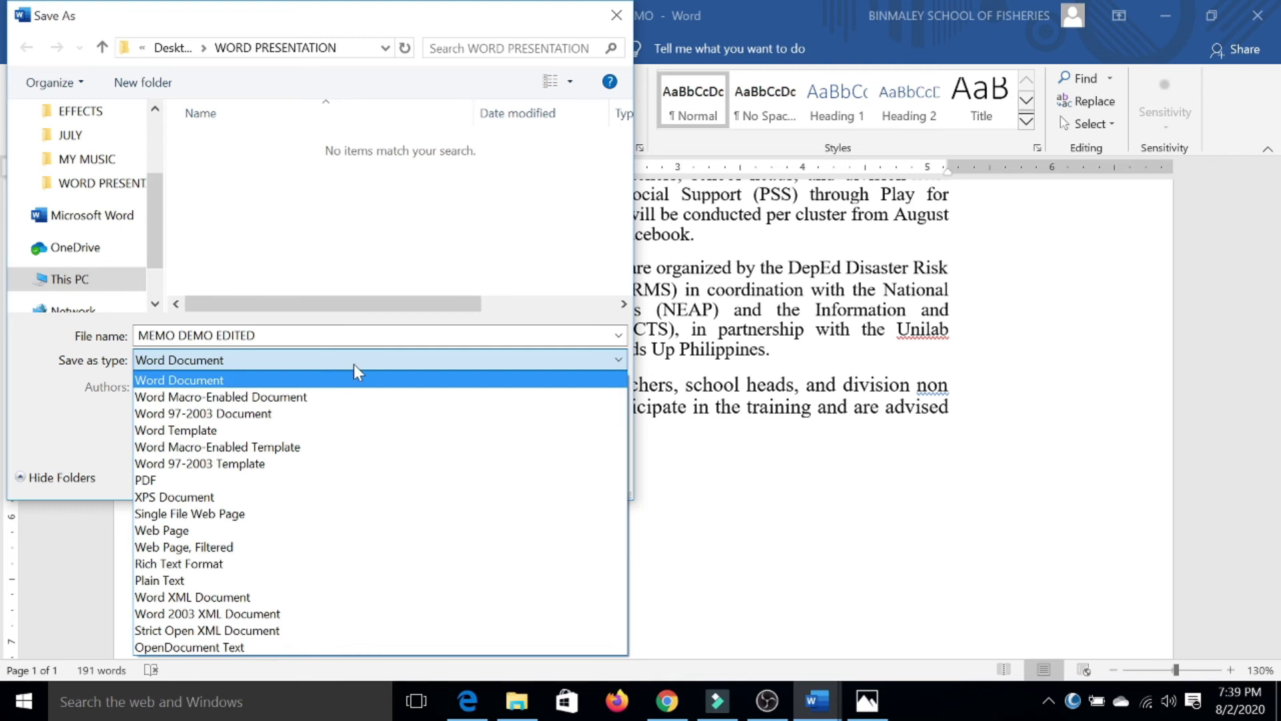
{"action": "left_click", "coordinate": [354, 363]}
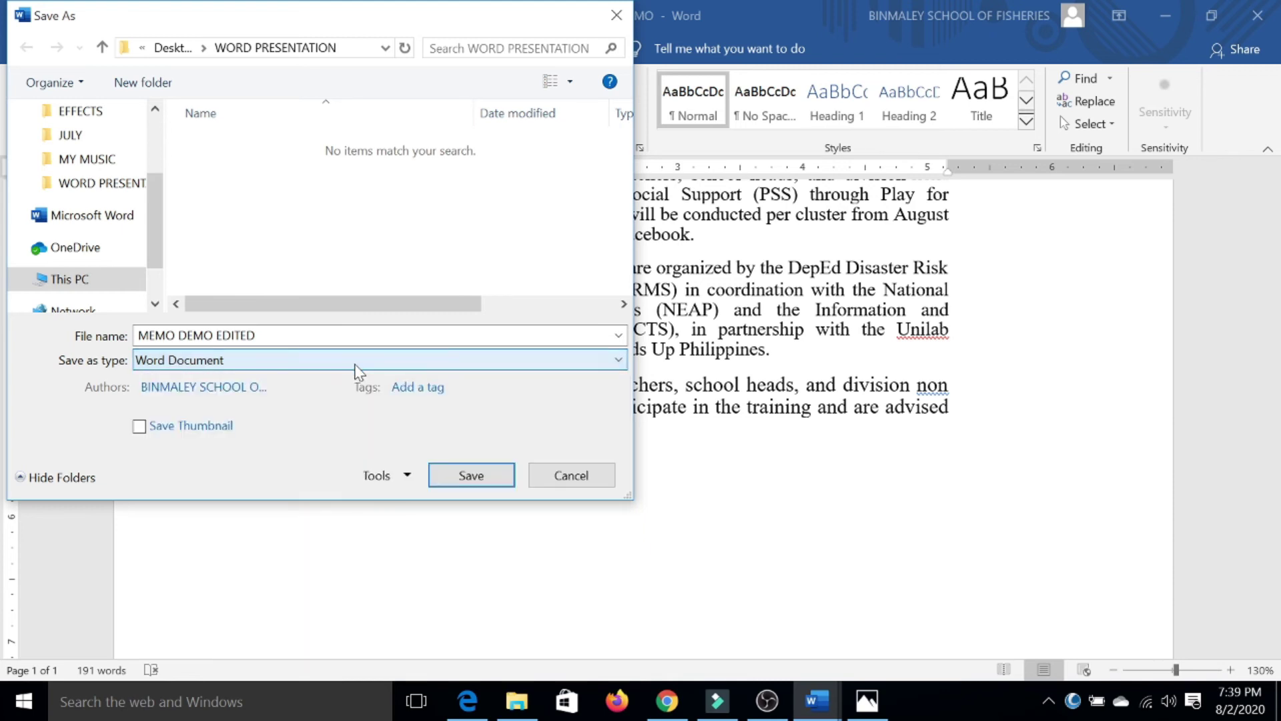
{"action": "left_click", "coordinate": [471, 475]}
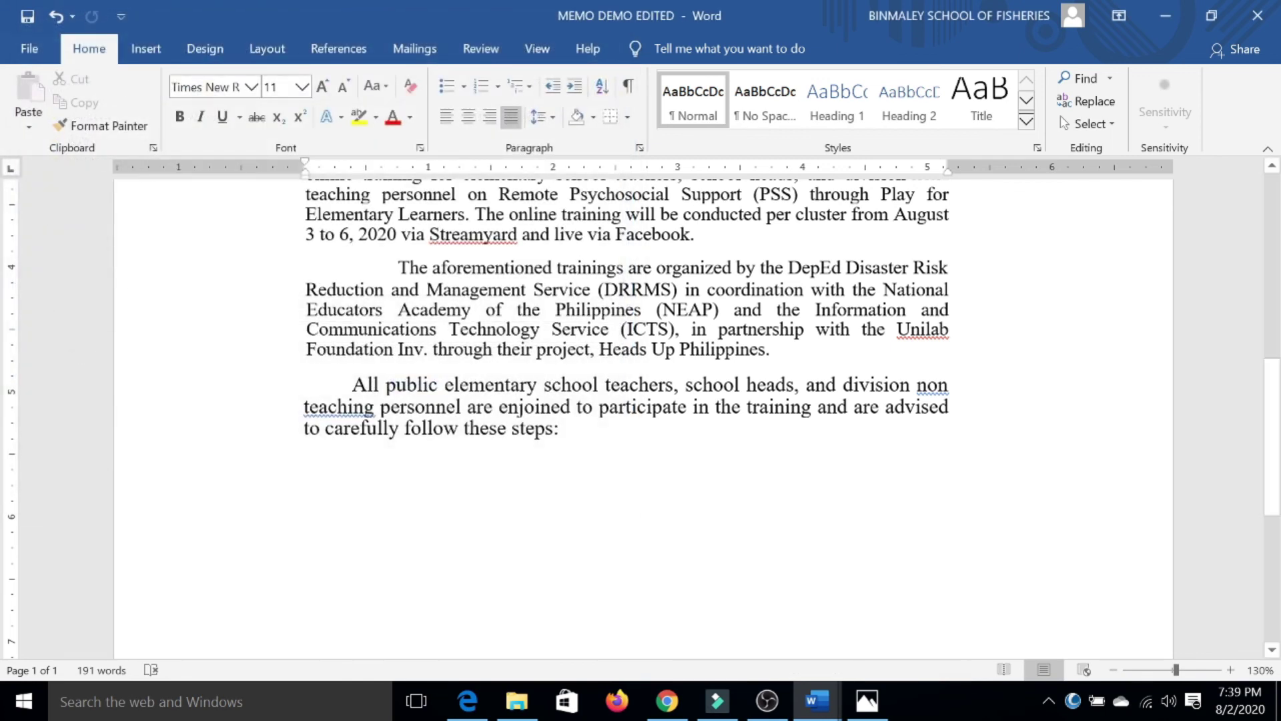
Close the memo and blank Document3, and close Document2 without saving
{"action": "left_click", "coordinate": [1264, 20]}
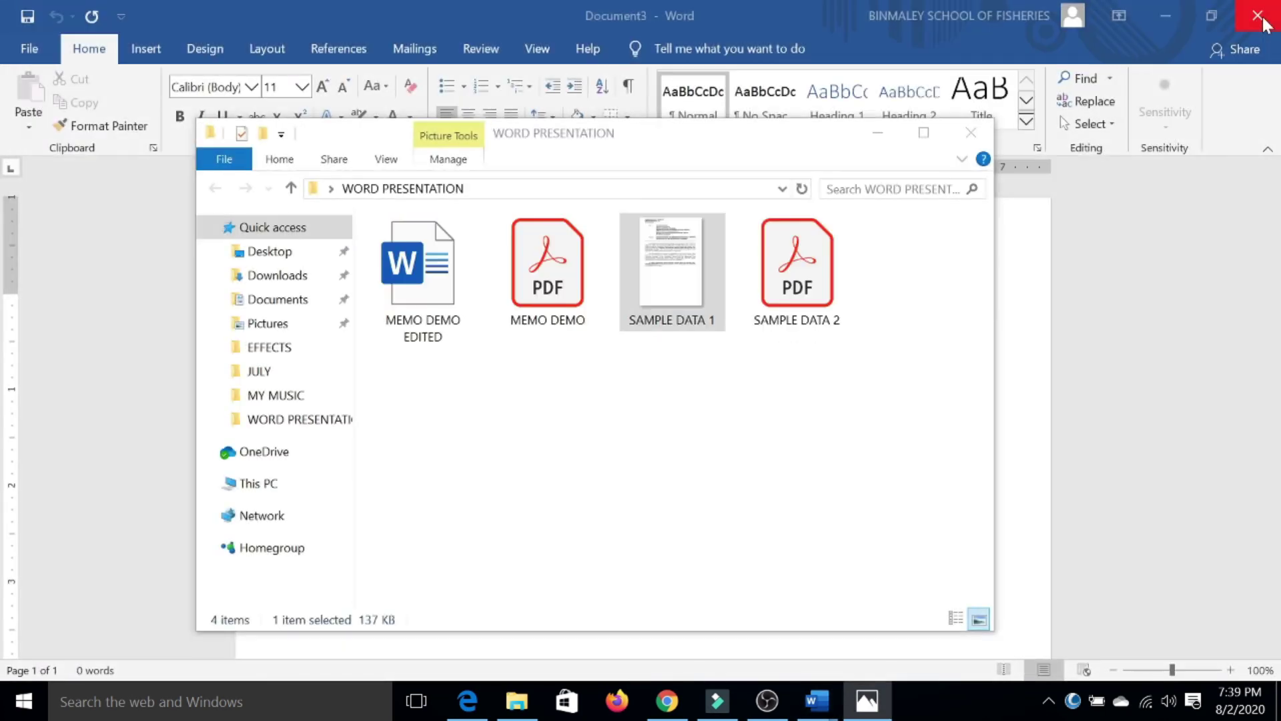
{"action": "left_click", "coordinate": [888, 26]}
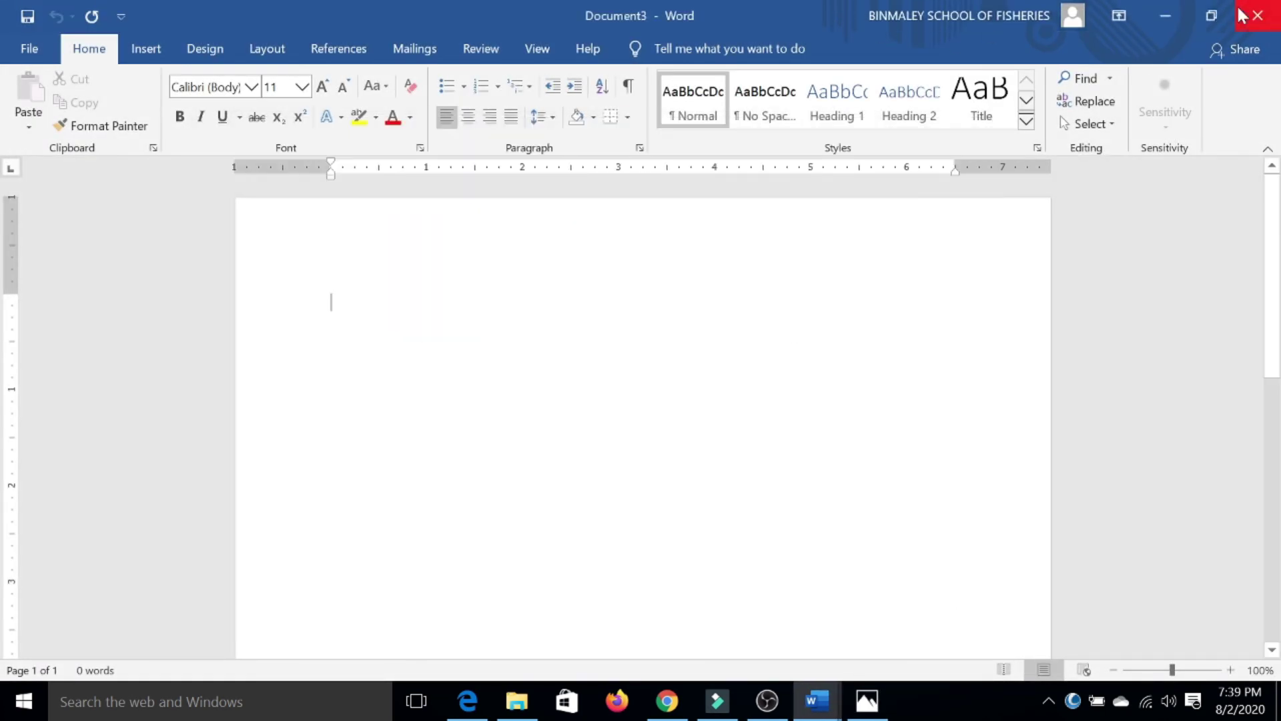
{"action": "left_click", "coordinate": [1258, 14]}
{"action": "left_click", "coordinate": [824, 5]}
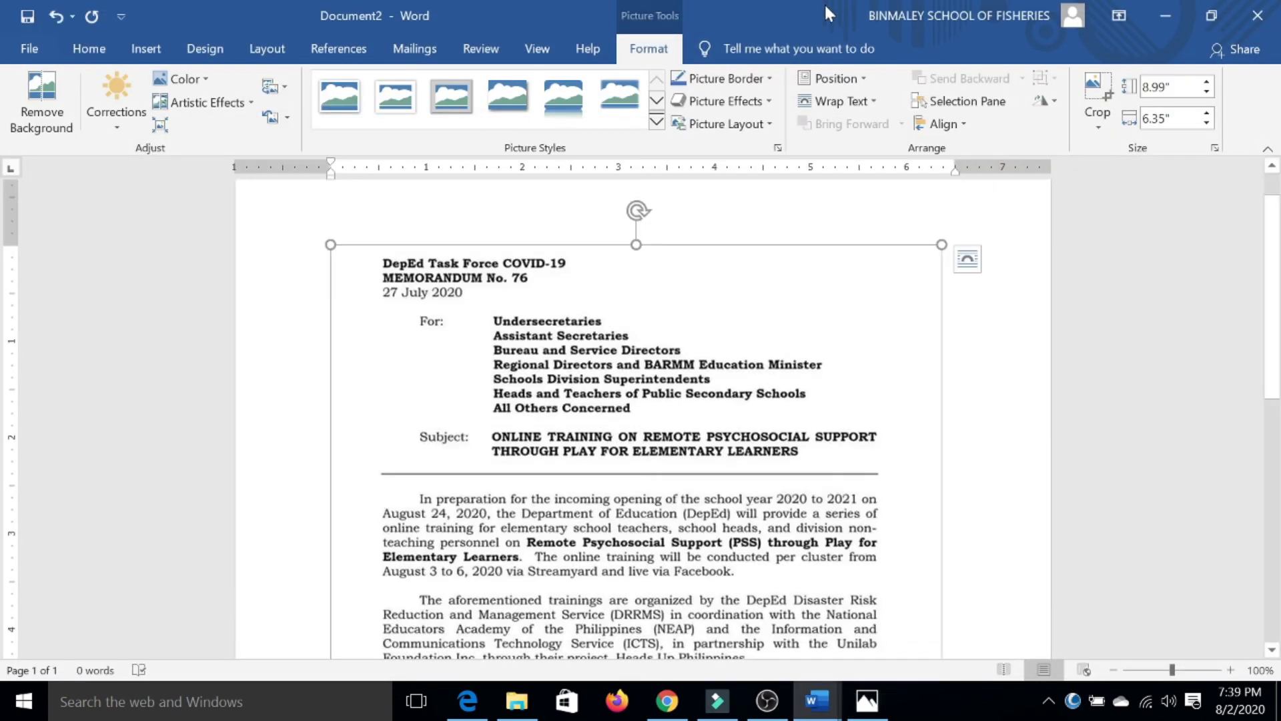
{"action": "left_click", "coordinate": [1258, 14]}
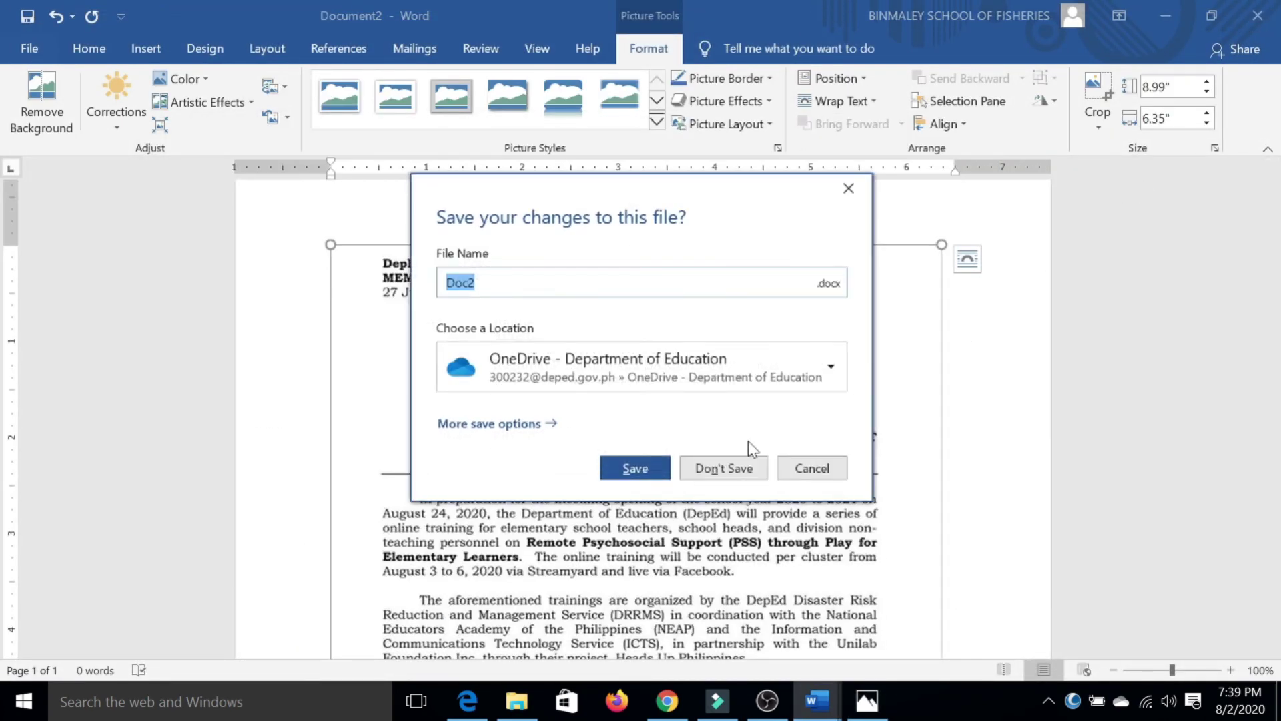
{"action": "left_click", "coordinate": [736, 470]}
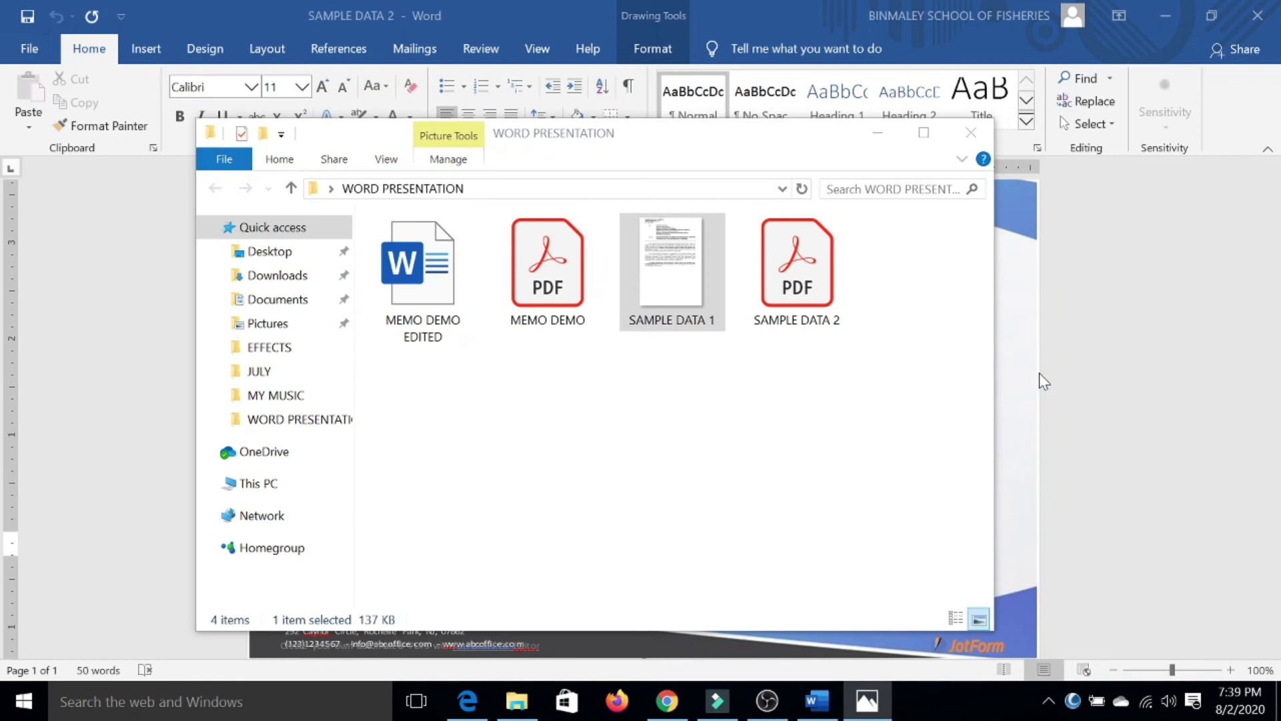
Save the SAMPLE DATA 2 certificate as a Word document named 'CERTIFICATE'
{"action": "left_click", "coordinate": [1080, 323]}
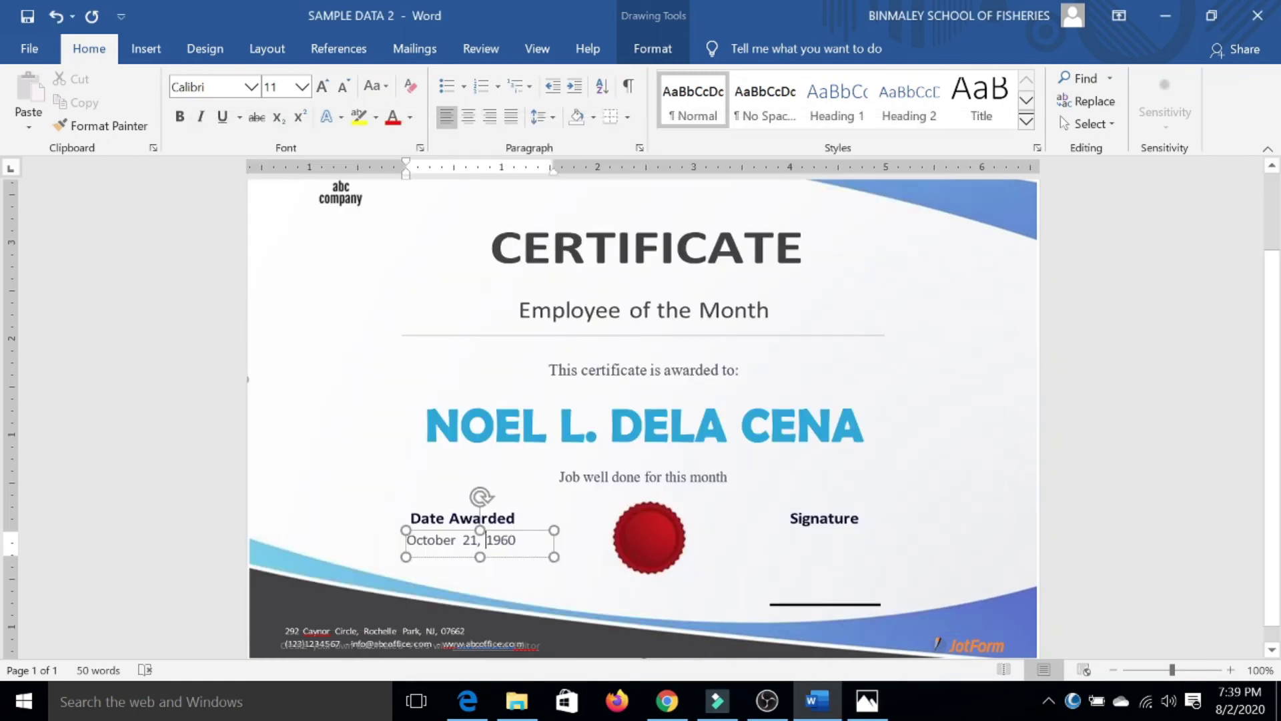
{"action": "left_click", "coordinate": [31, 54]}
{"action": "left_click", "coordinate": [86, 276]}
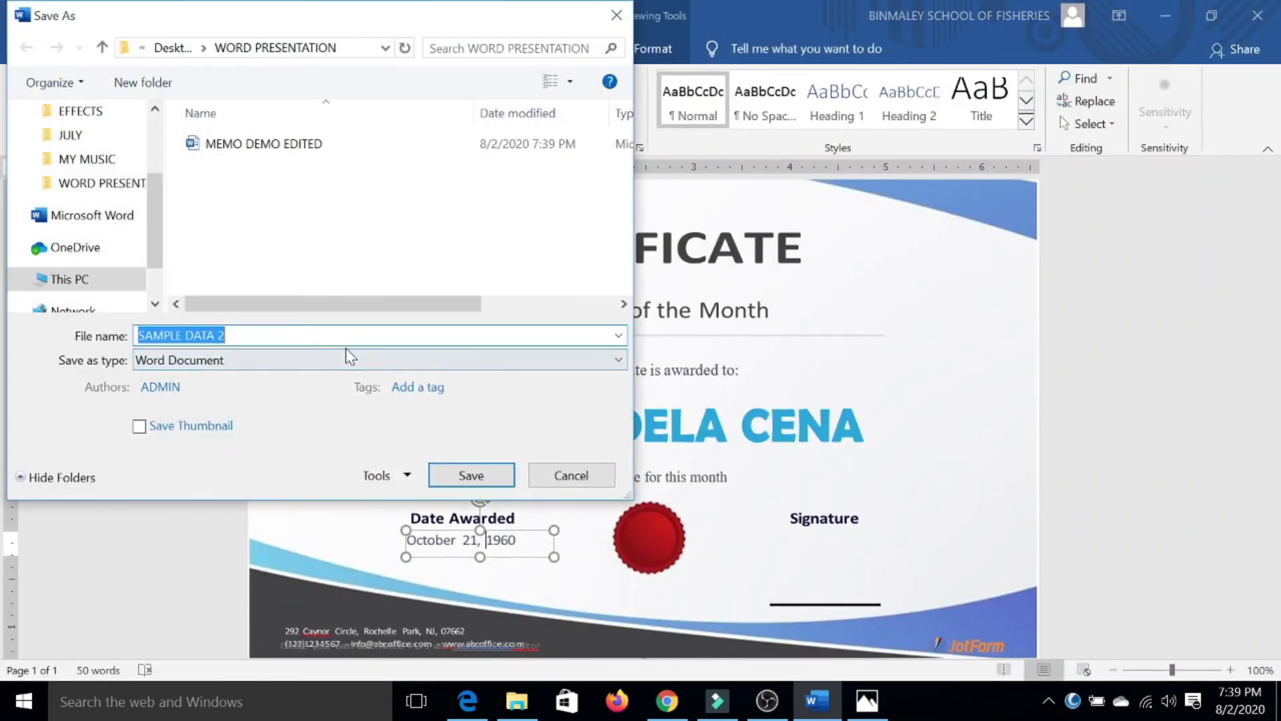
{"action": "type", "text": "CERTIFICATE"}
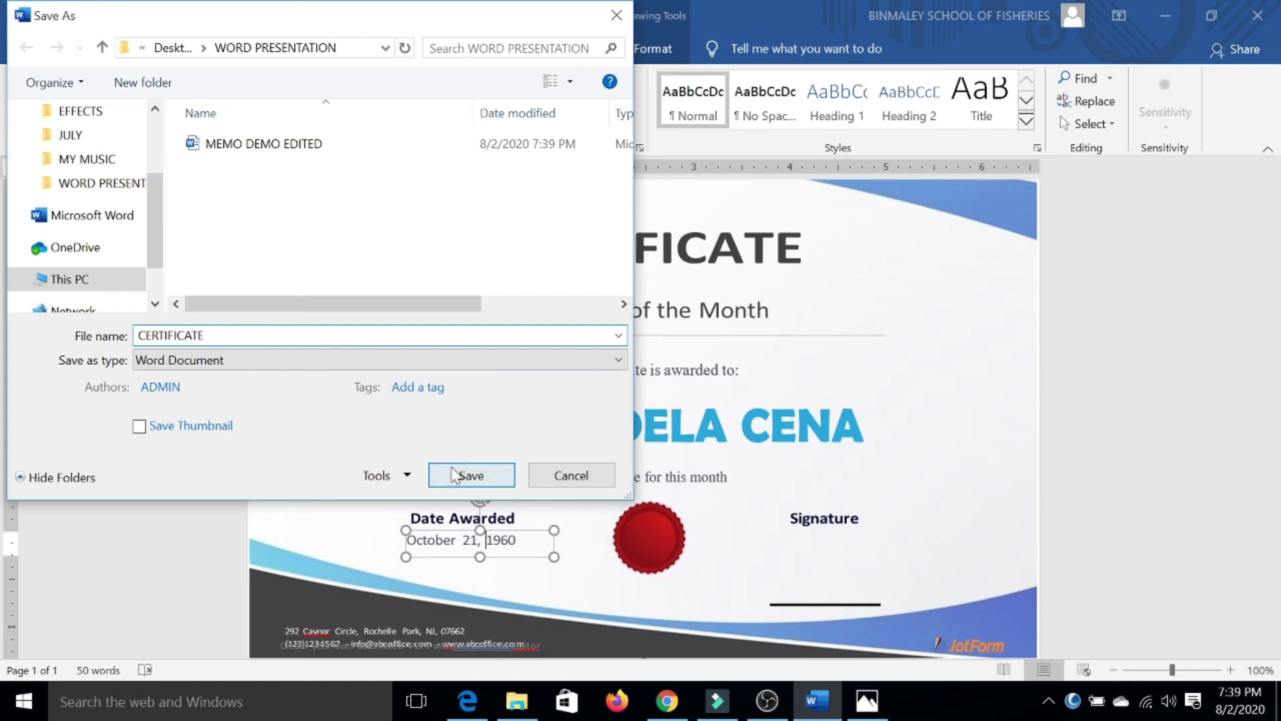
{"action": "left_click", "coordinate": [452, 476]}
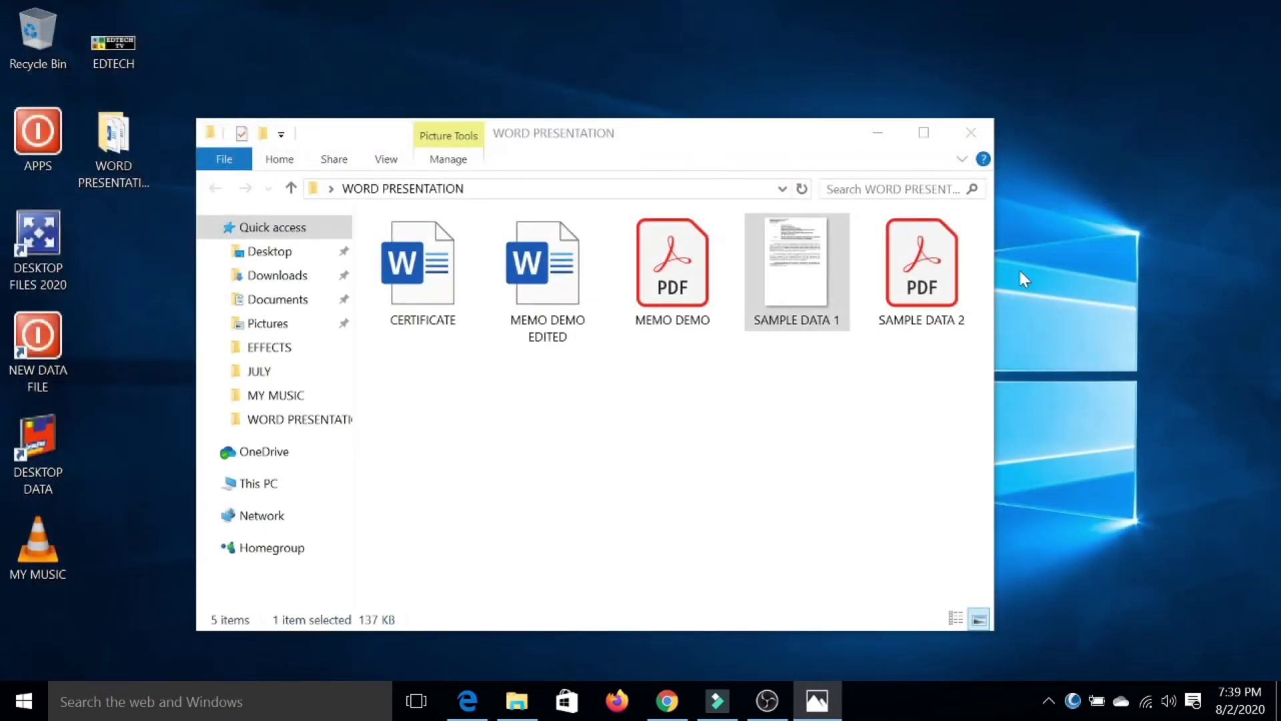
{"action": "left_click", "coordinate": [597, 474]}
{"action": "left_click_drag", "start_coordinate": [719, 146], "coordinate": [807, 98]}
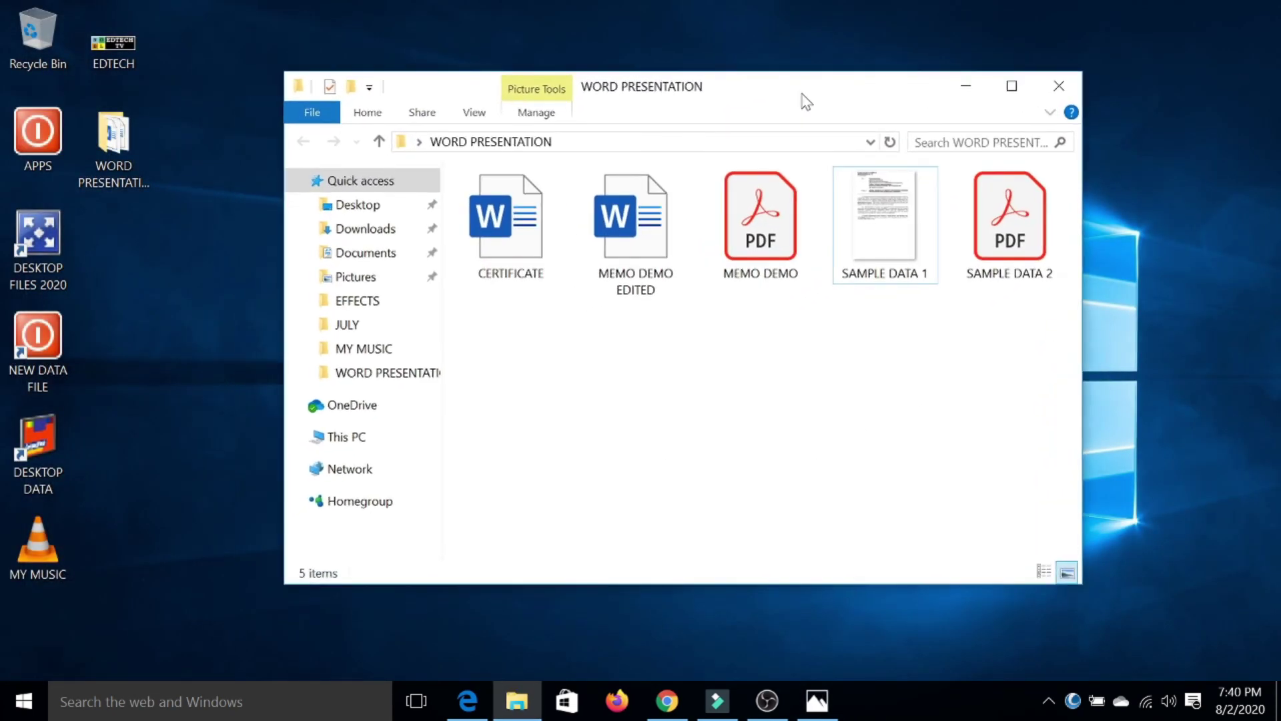
{"action": "left_click", "coordinate": [505, 239]}
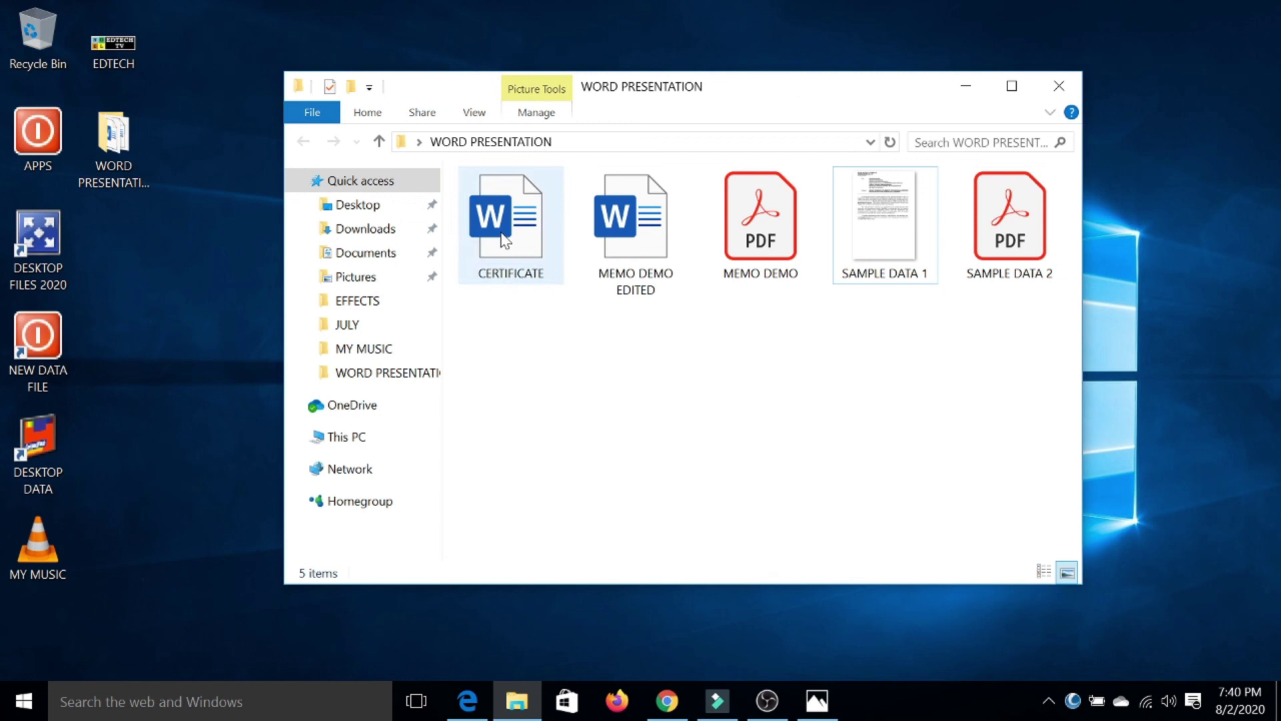
{"action": "left_click", "coordinate": [651, 253]}
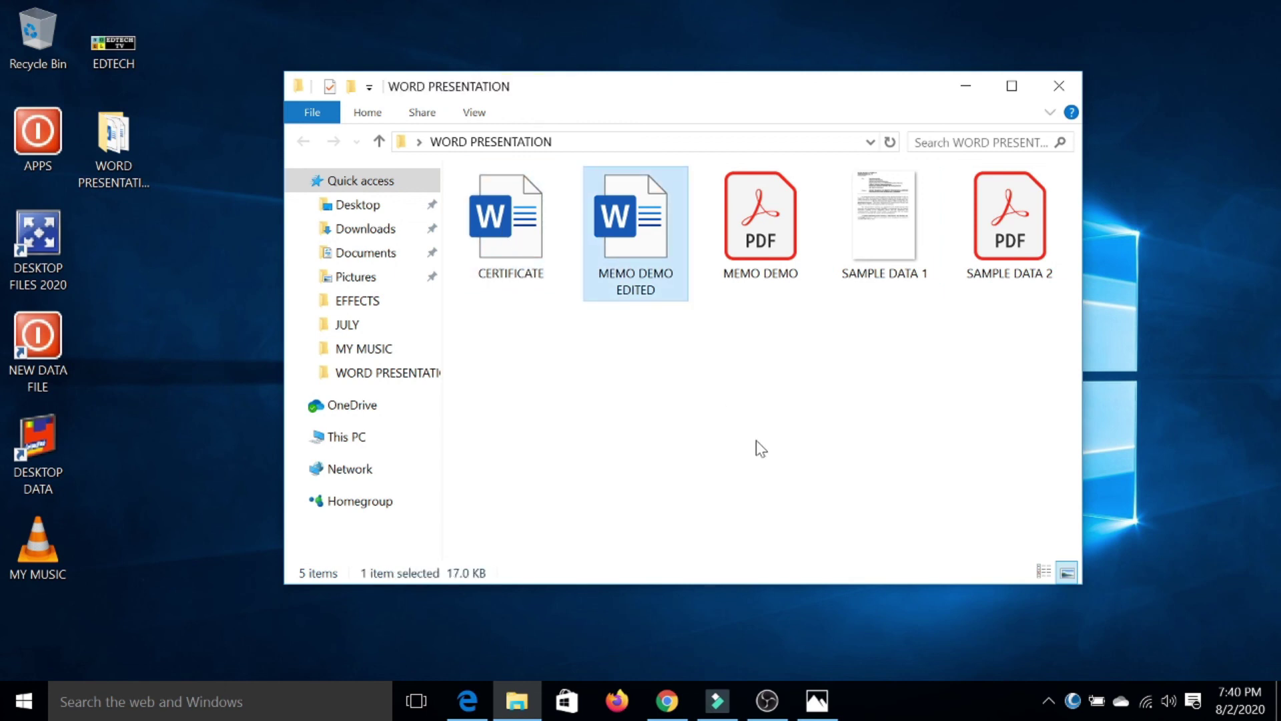
{"action": "left_click", "coordinate": [756, 441]}
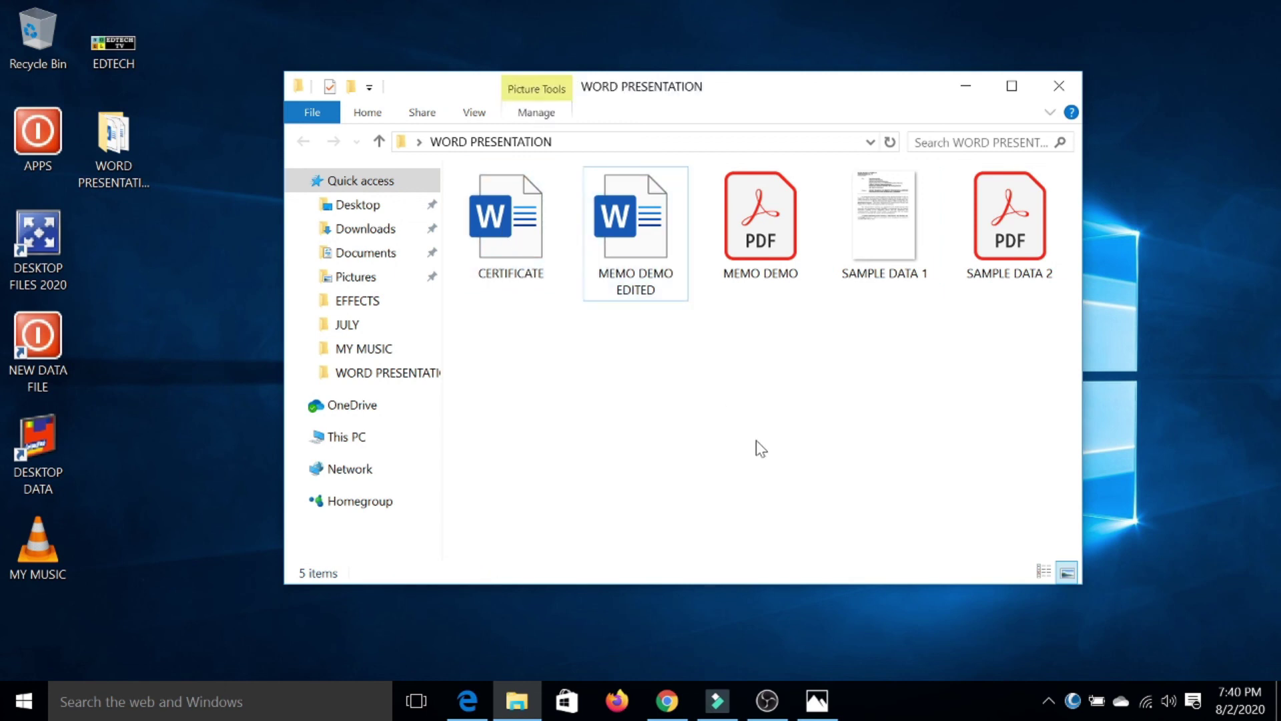